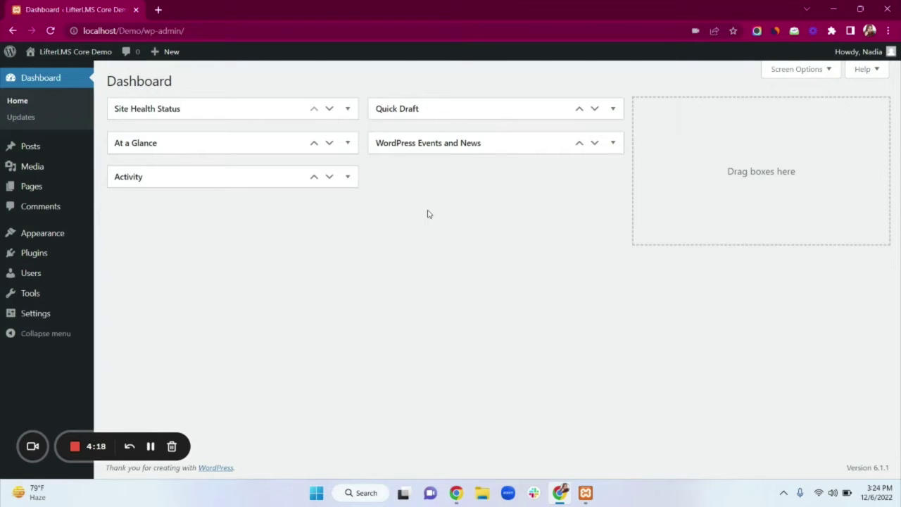
# Search the theme directory for 'Kadence', then install and activate the Kadence theme.
pyautogui.moveTo(41, 235)
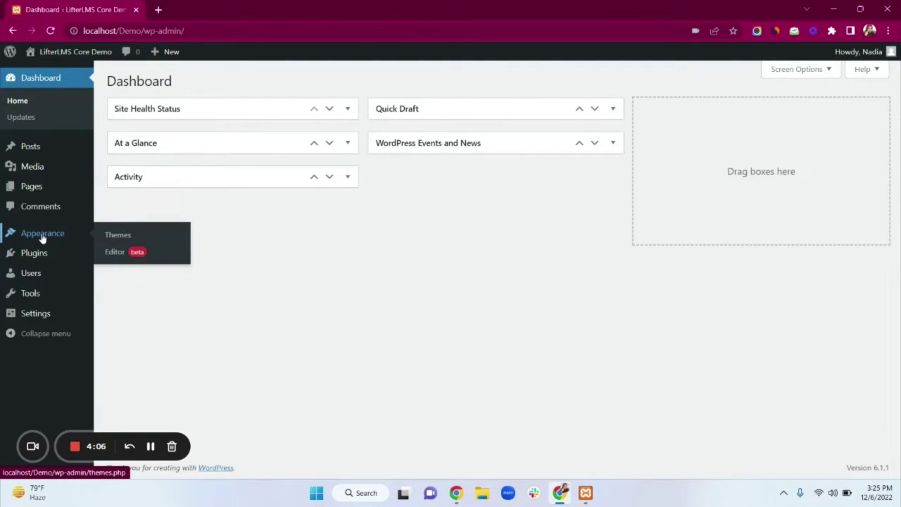
pyautogui.click(118, 237)
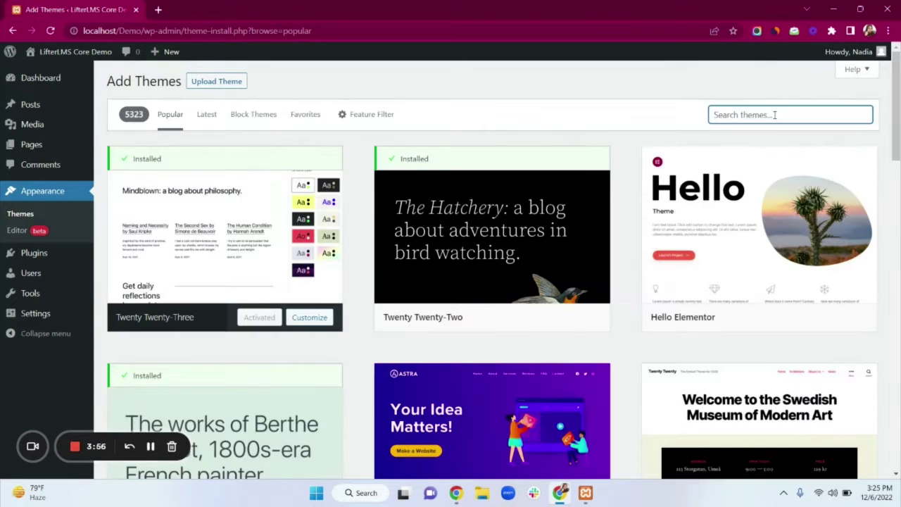
pyautogui.click(774, 115)
pyautogui.write('Kadence')
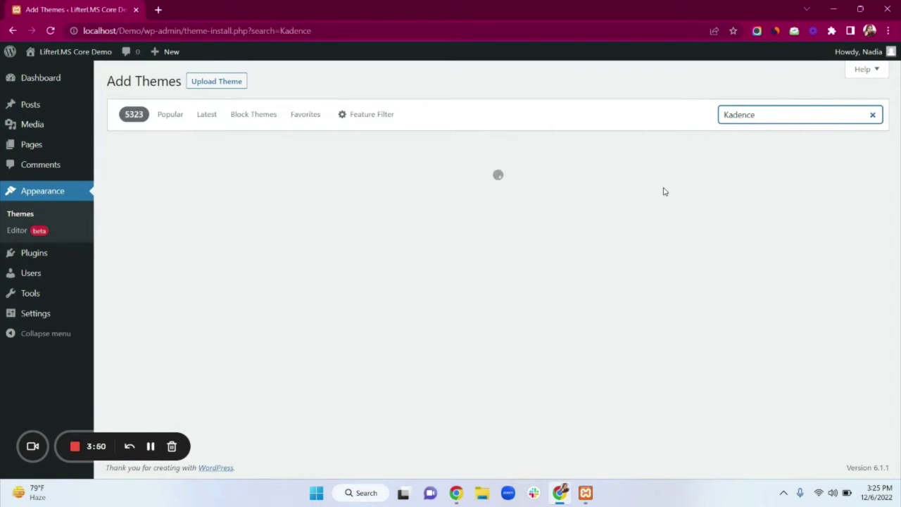
pyautogui.moveTo(258, 259)
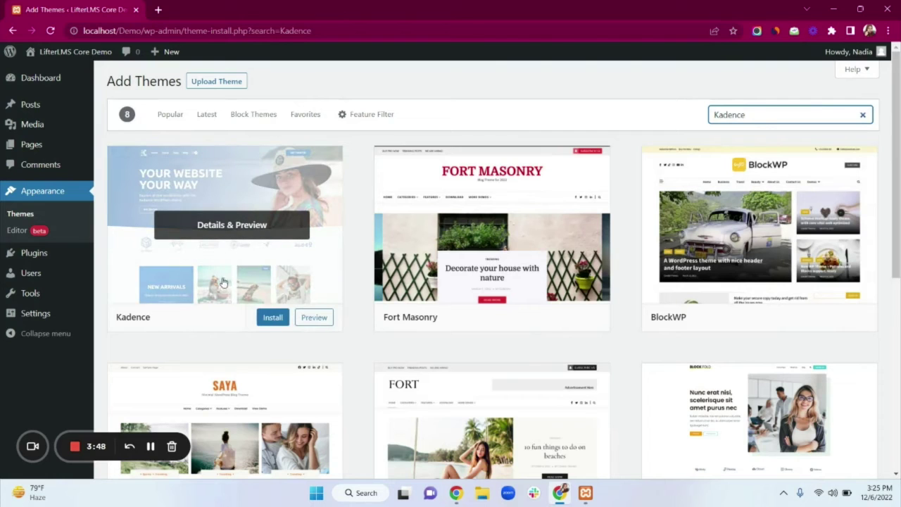
pyautogui.click(273, 318)
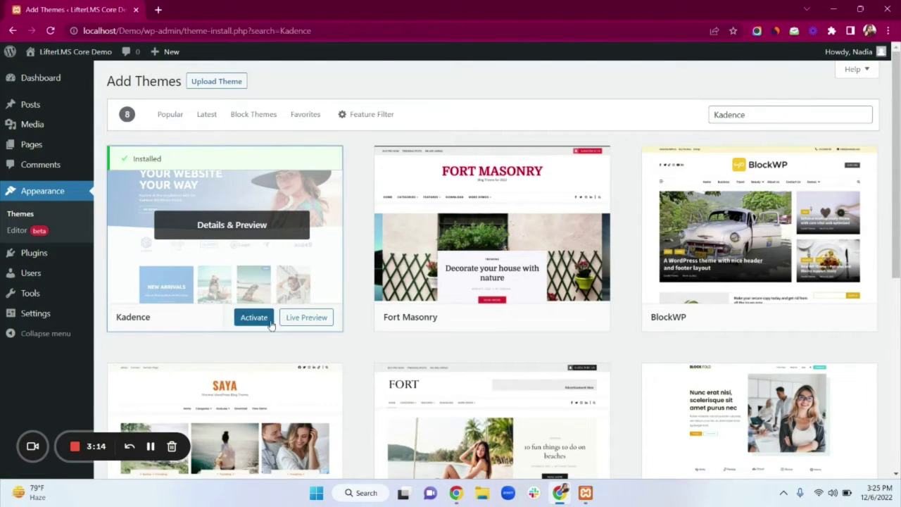
pyautogui.click(250, 318)
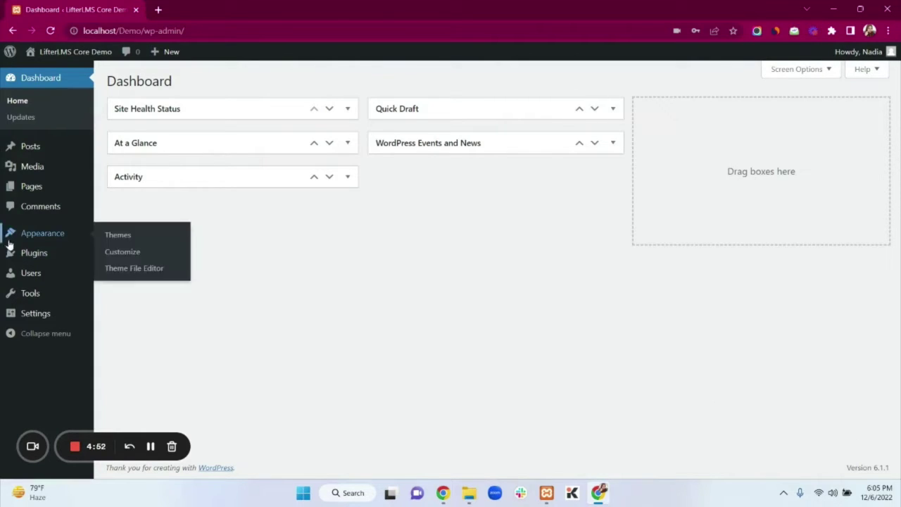
# Search new plugins for 'LifterLMS' and activate the LifterLMS – WordPress LMS Plugin.
pyautogui.moveTo(30, 254)
pyautogui.click(114, 272)
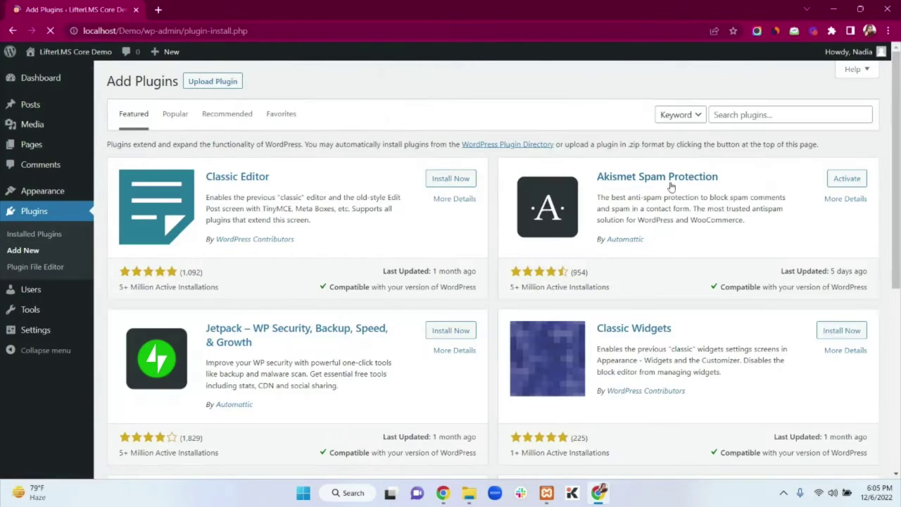
pyautogui.click(751, 115)
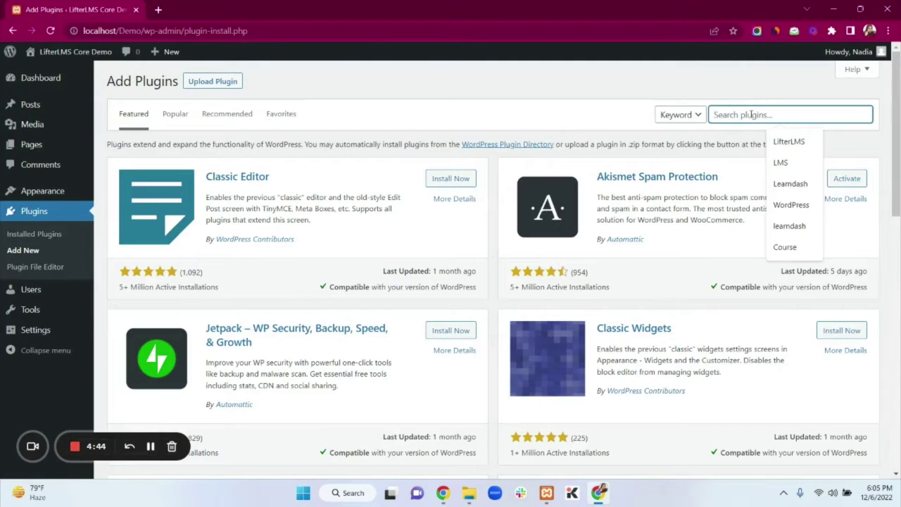
pyautogui.write('Lifter')
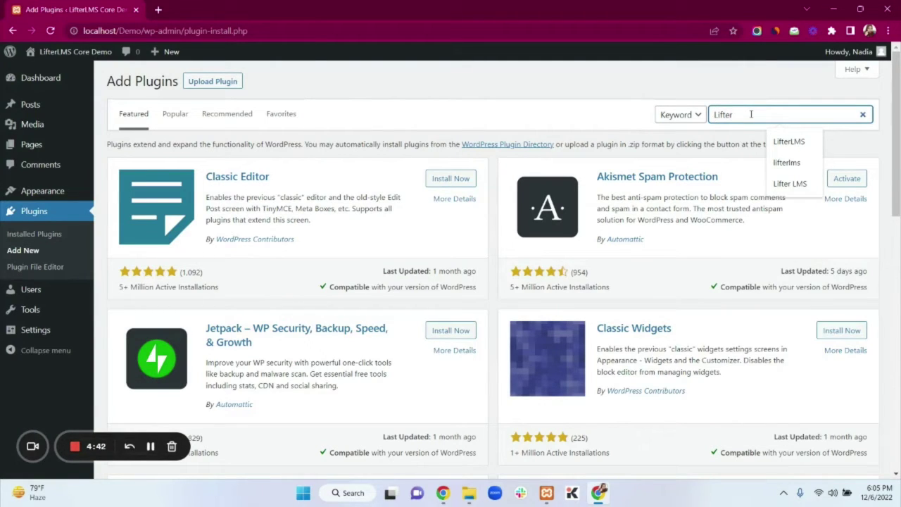
pyautogui.write('LMS')
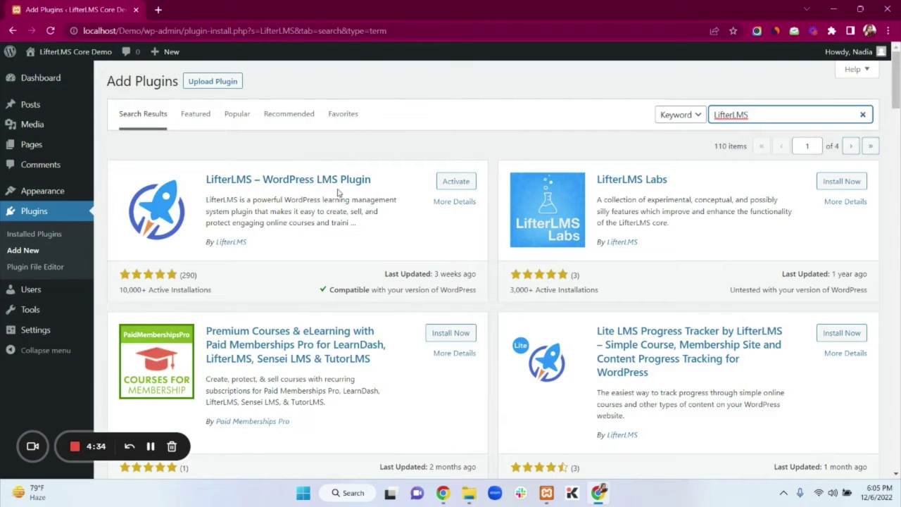
pyautogui.click(457, 182)
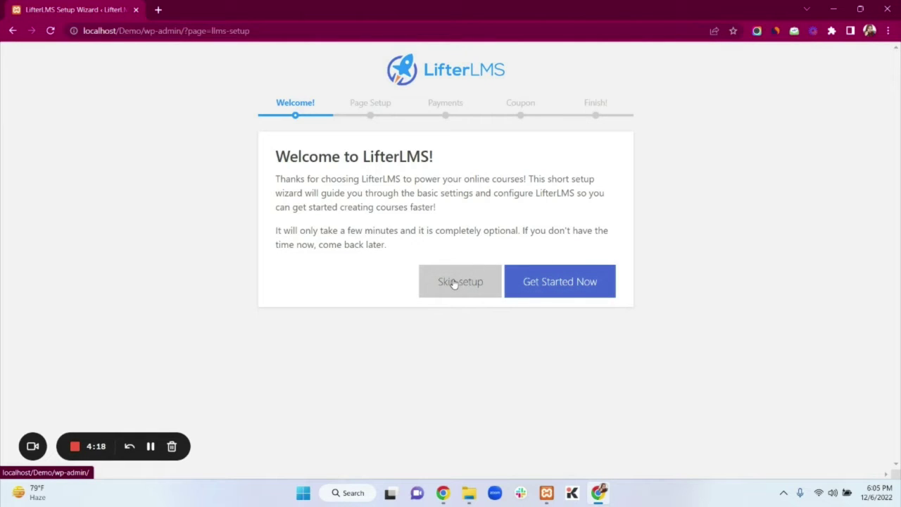
# Start the LifterLMS setup wizard and accept the default course pages.
pyautogui.click(547, 287)
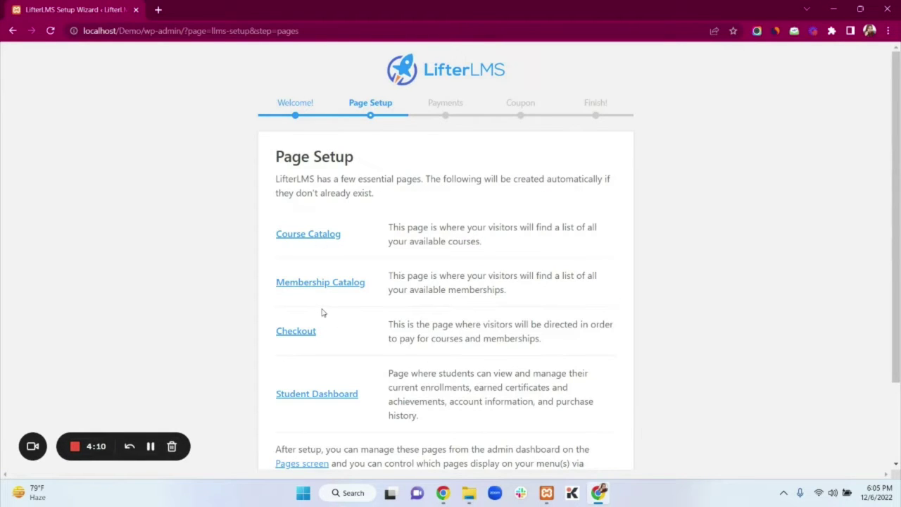
pyautogui.scroll(-2, 322, 312)
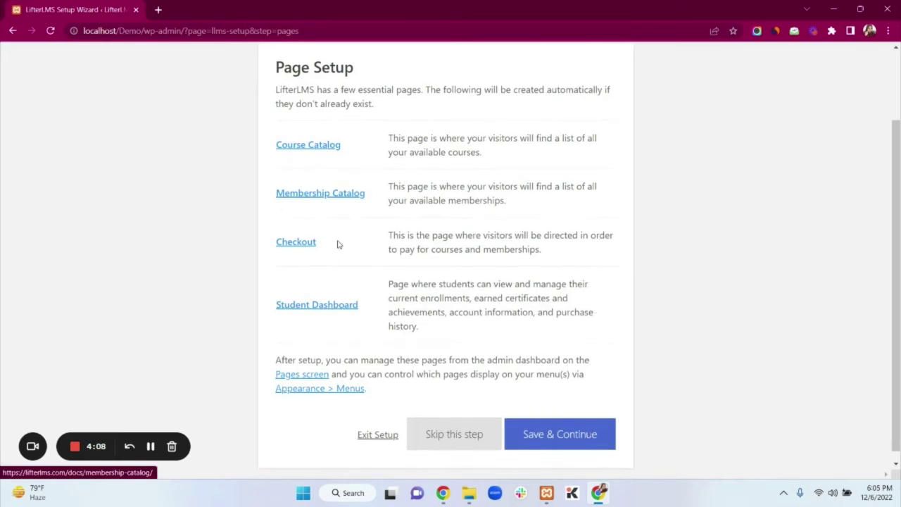
pyautogui.click(560, 445)
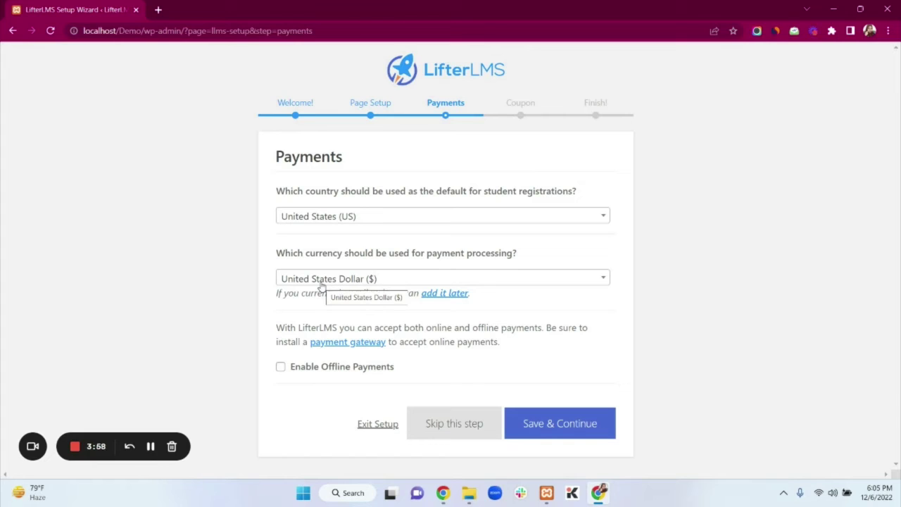
# Enable offline payments and allow usage data collection on the coupon step.
pyautogui.click(280, 369)
pyautogui.click(563, 437)
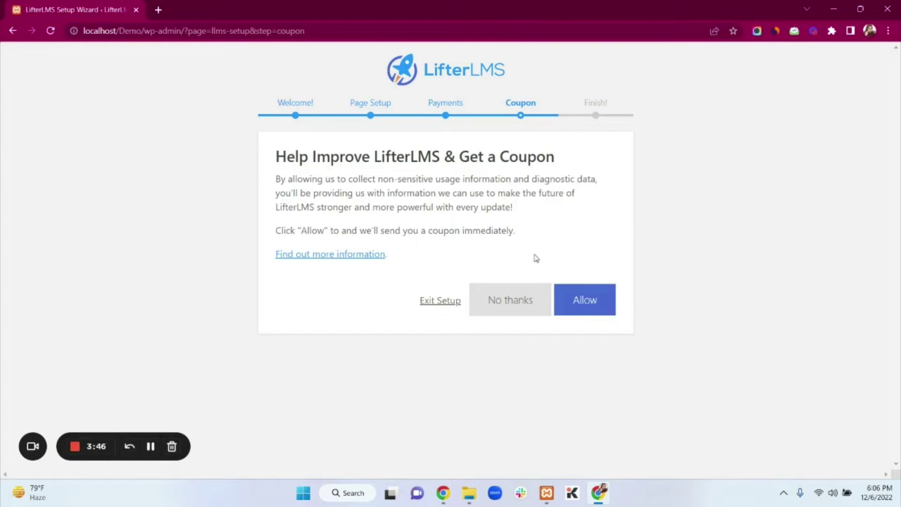
pyautogui.click(586, 310)
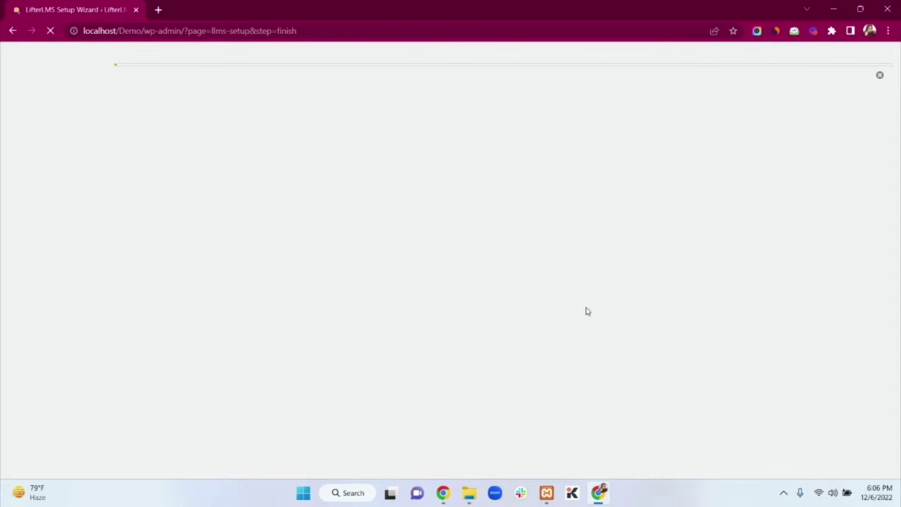
pyautogui.scroll(-1, 428, 344)
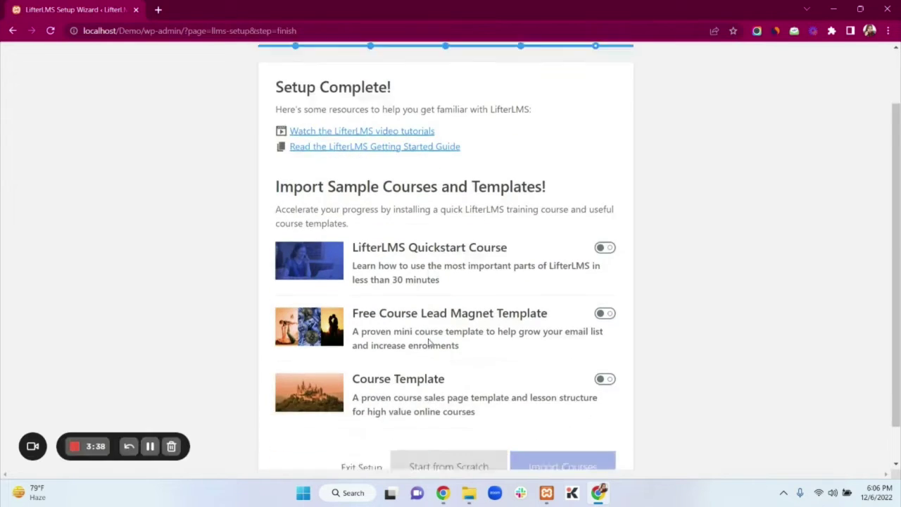
pyautogui.scroll(1, 428, 344)
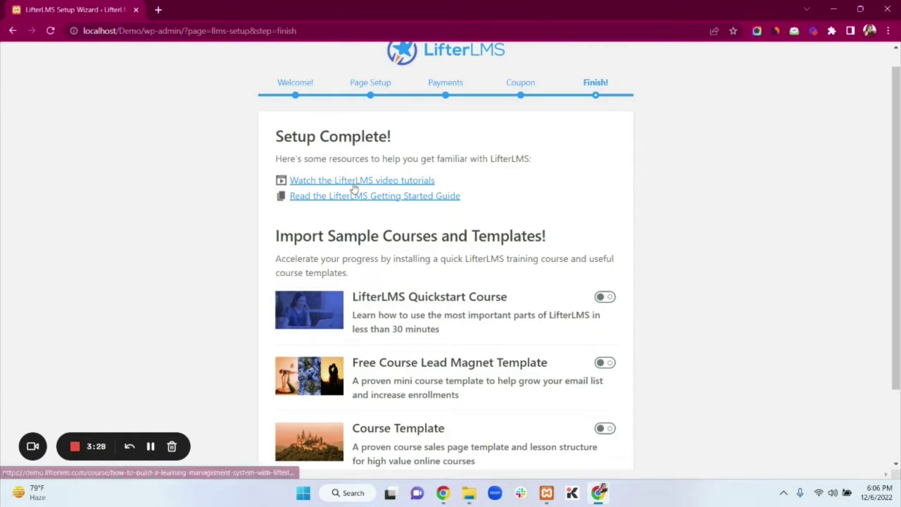
pyautogui.scroll(-2, 364, 201)
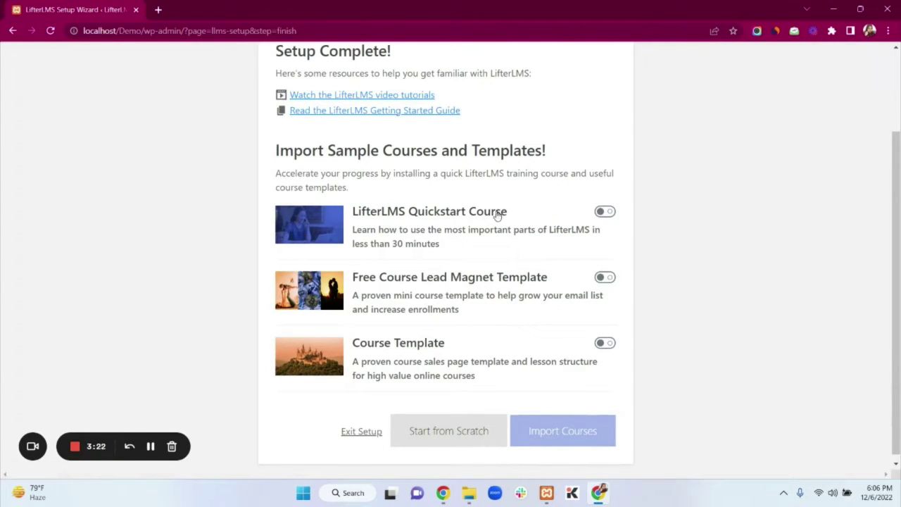
# Start a course from scratch titled 'Test course' and scroll down to its access plans.
pyautogui.click(445, 439)
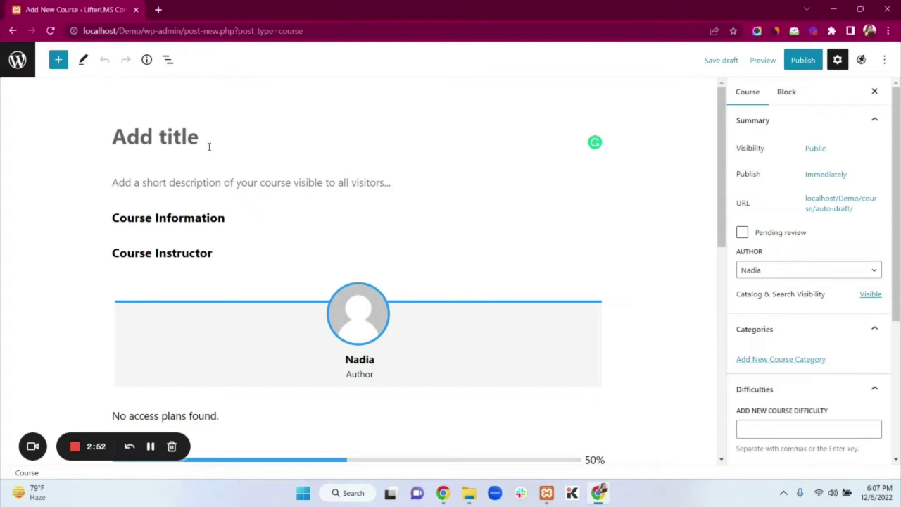
pyautogui.click(169, 136)
pyautogui.write('Tes')
pyautogui.write('t ')
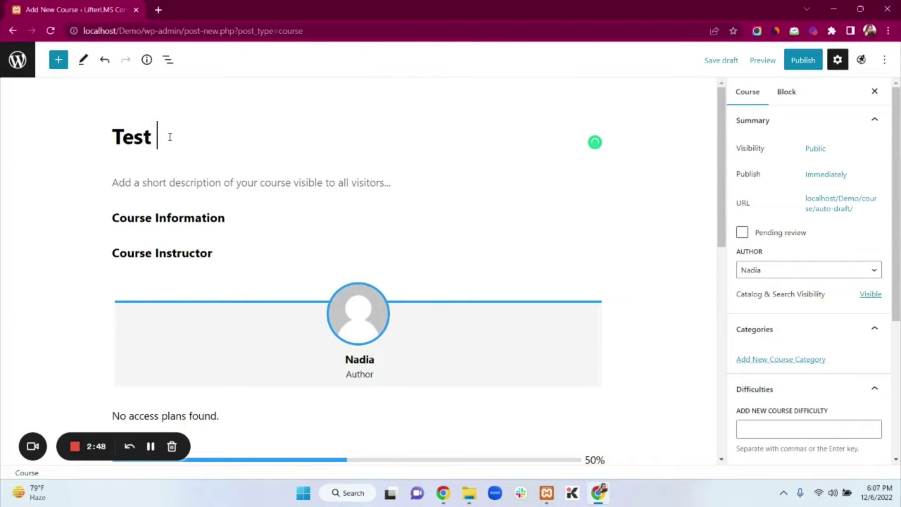
pyautogui.write('course')
pyautogui.scroll(-2, 258, 233)
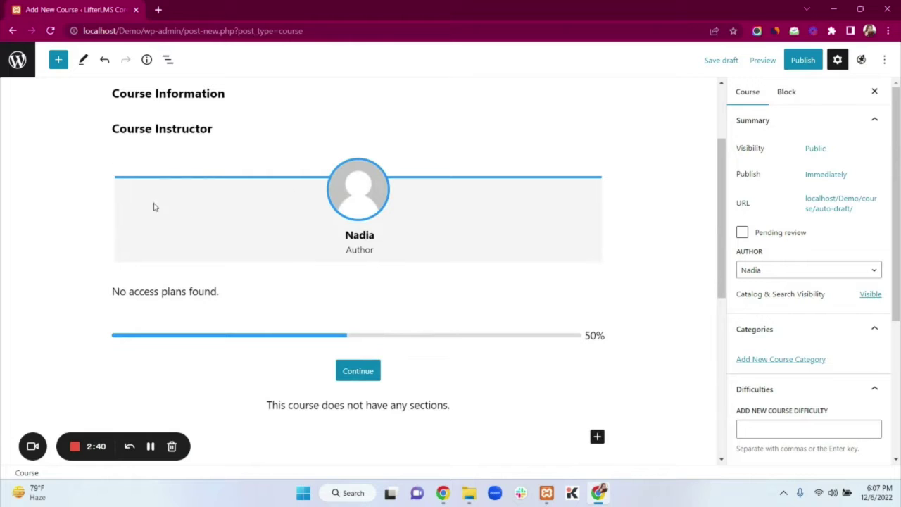
pyautogui.scroll(-1, 295, 241)
pyautogui.scroll(-5, 295, 241)
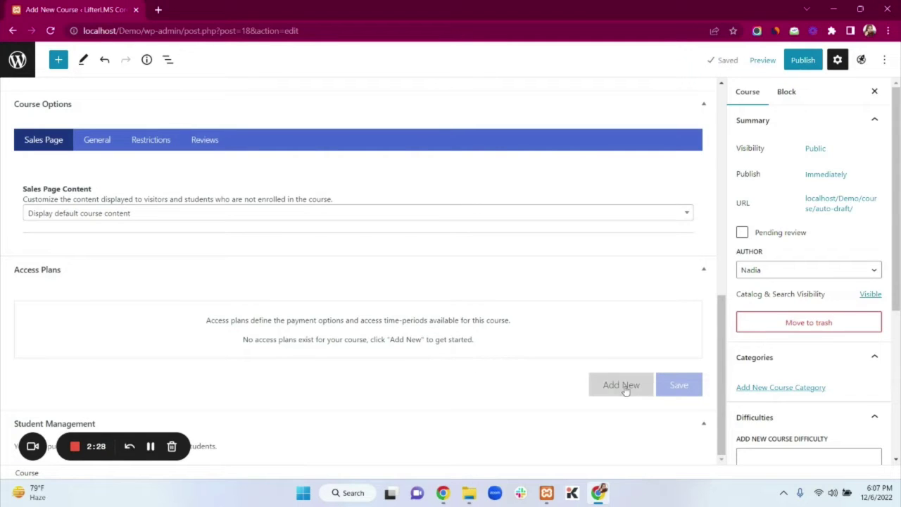
# Add a new access plan titled 'Liftetime Access' with SKU 01.
pyautogui.click(594, 383)
pyautogui.scroll(-1, 422, 305)
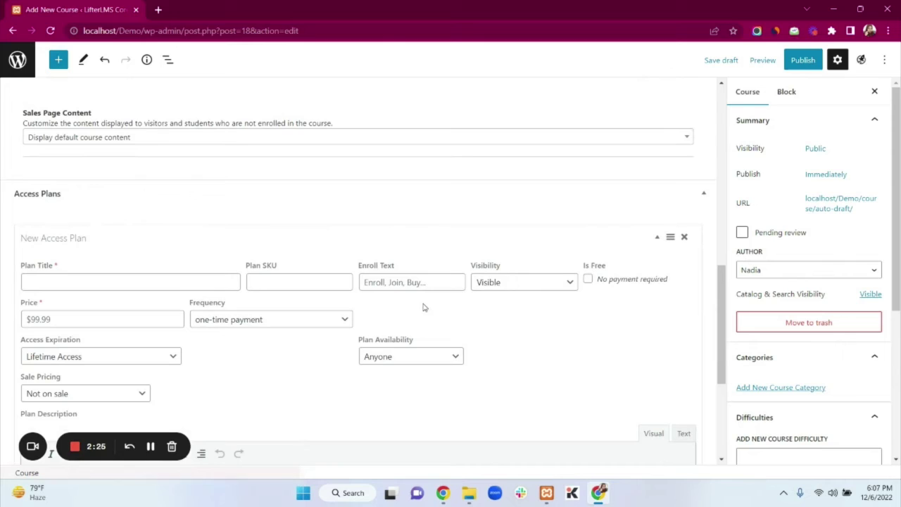
pyautogui.click(126, 282)
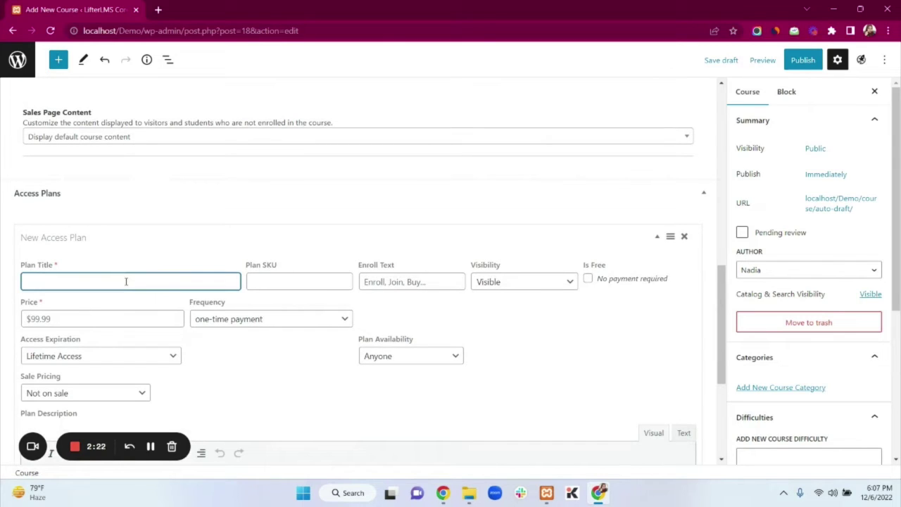
pyautogui.write('Lift')
pyautogui.write('e')
pyautogui.write('time')
pyautogui.write(' Access')
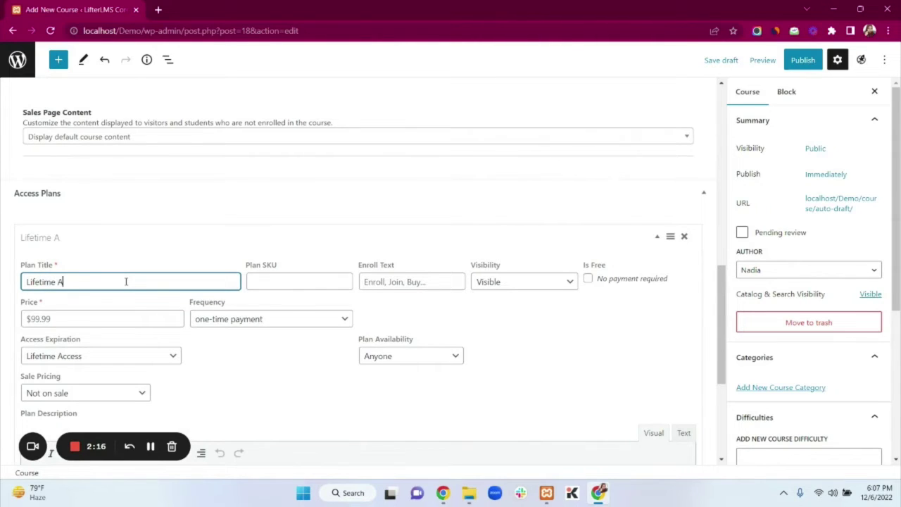
pyautogui.click(273, 282)
pyautogui.write('01')
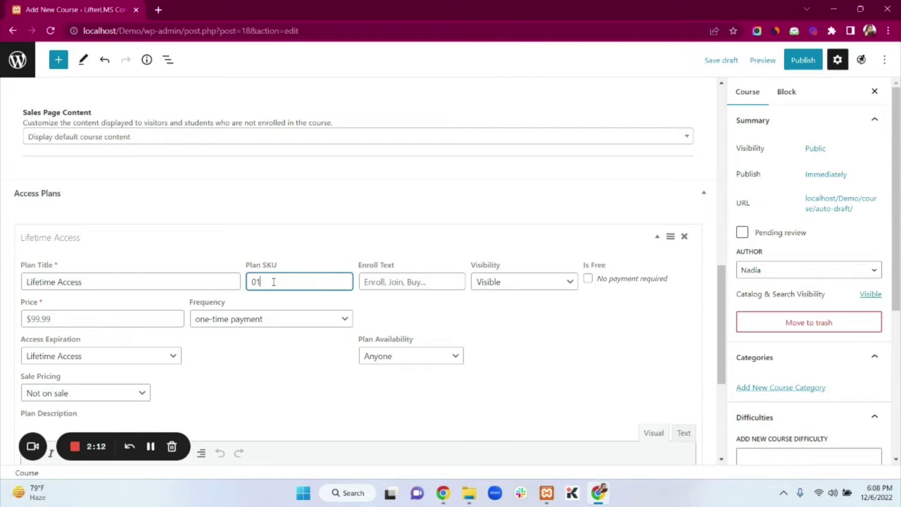
# Set the enroll button text to 'Enroll', keep the plan Visible, and mark it free.
pyautogui.click(382, 283)
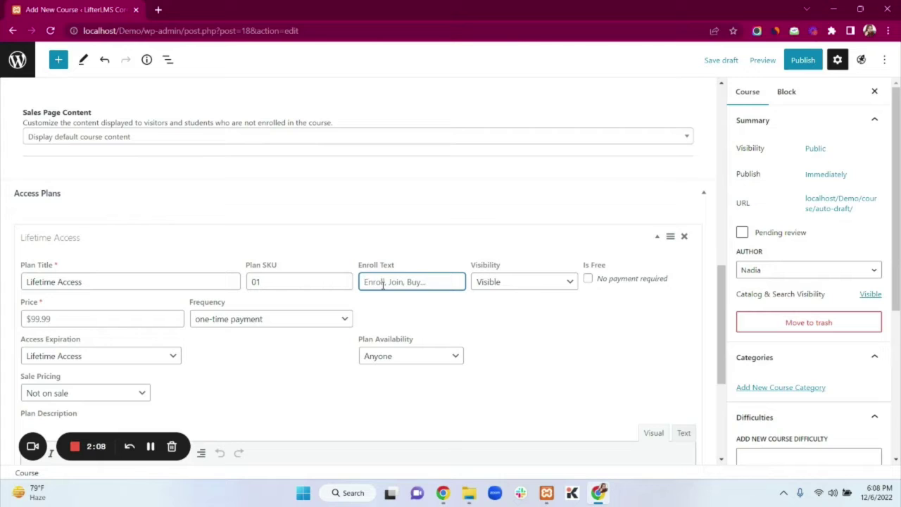
pyautogui.write('Enroll')
pyautogui.click(551, 283)
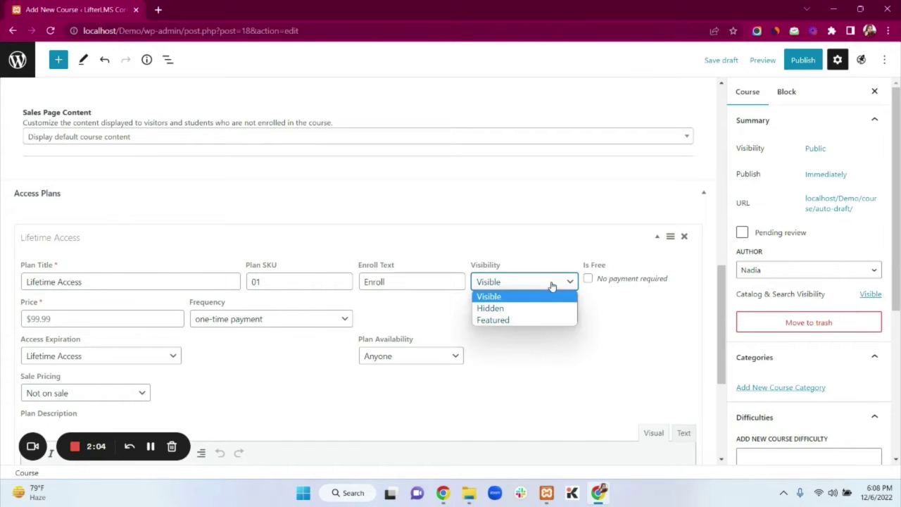
pyautogui.click(543, 301)
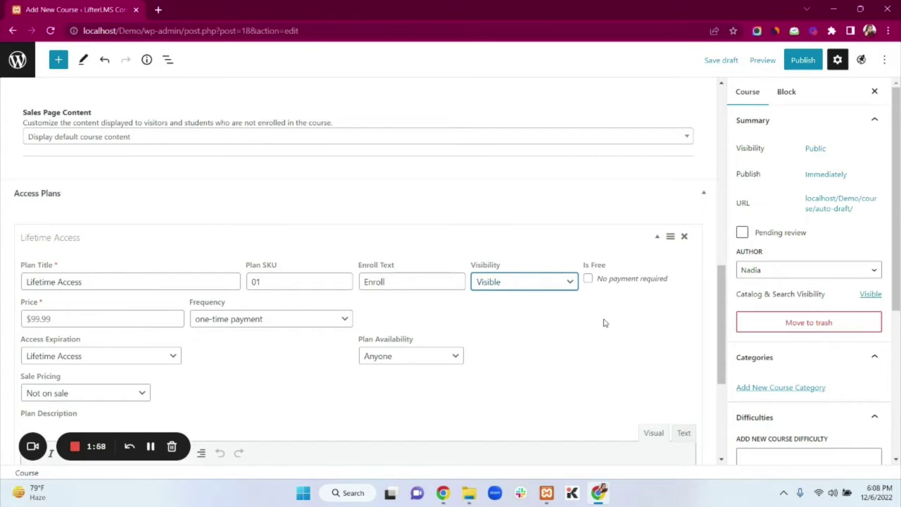
pyautogui.click(588, 280)
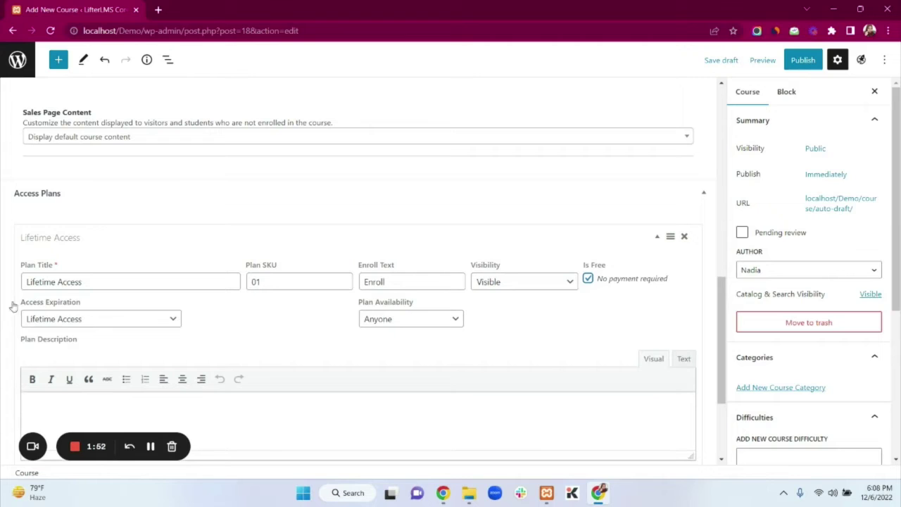
# Try the access expiration options, first setting access to expire after 2 years.
pyautogui.click(95, 322)
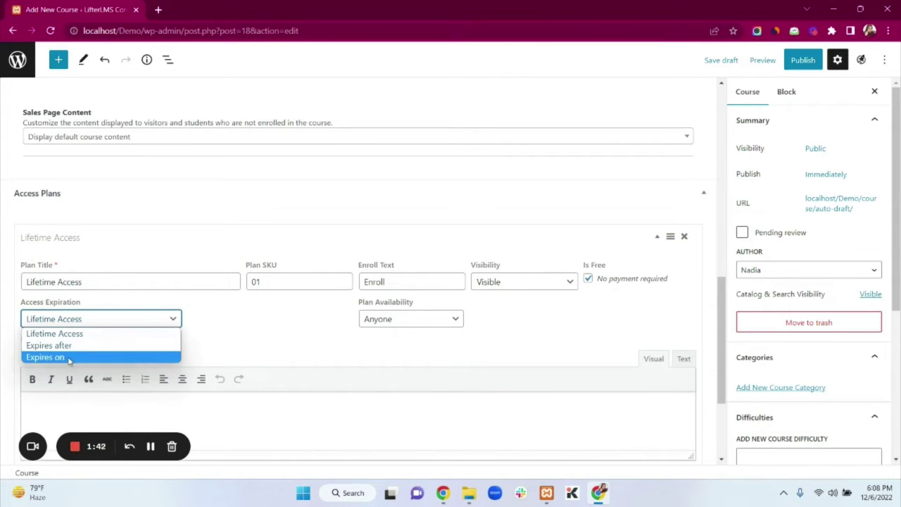
pyautogui.click(80, 336)
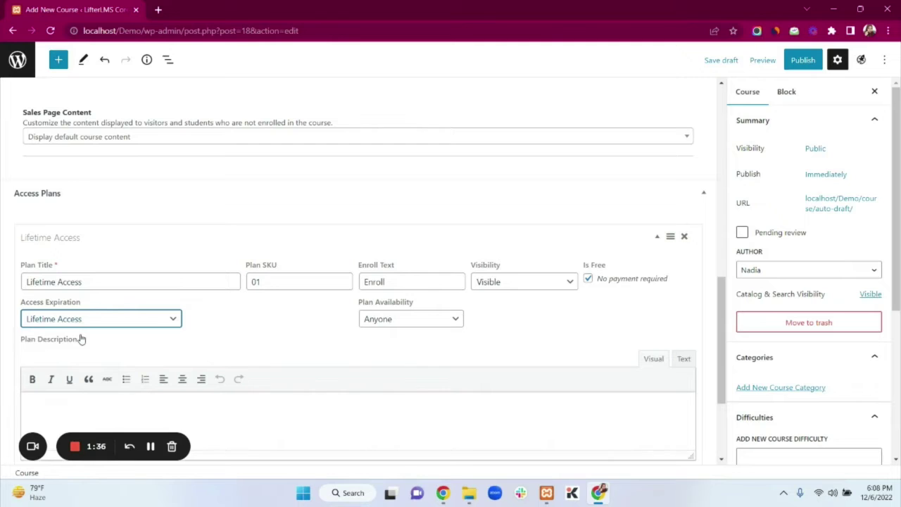
pyautogui.click(96, 323)
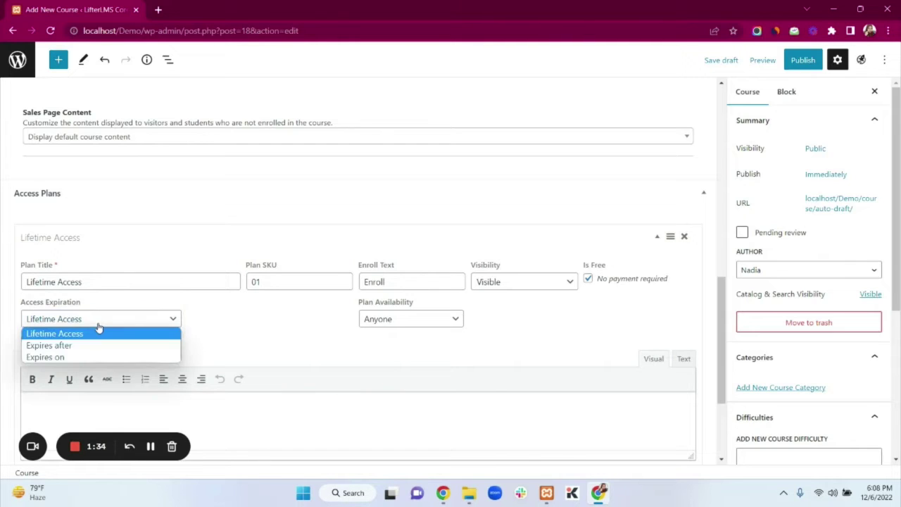
pyautogui.click(96, 346)
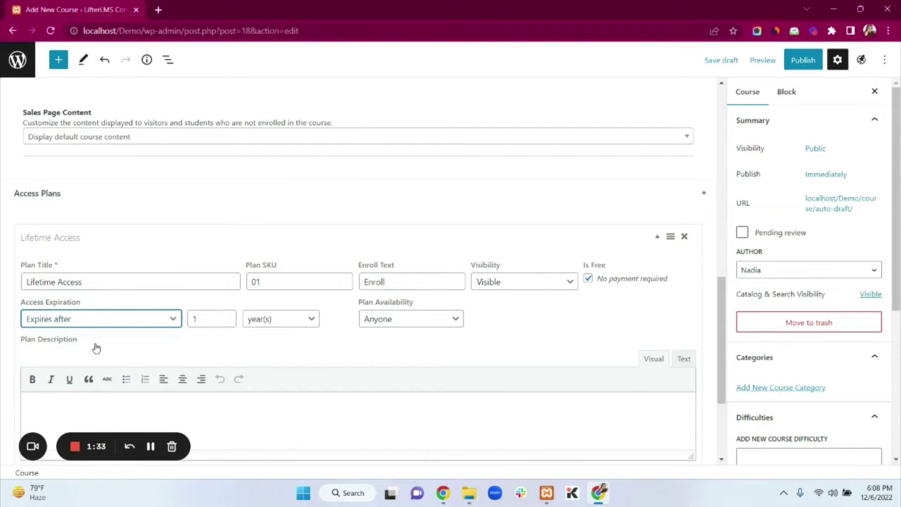
pyautogui.click(227, 317)
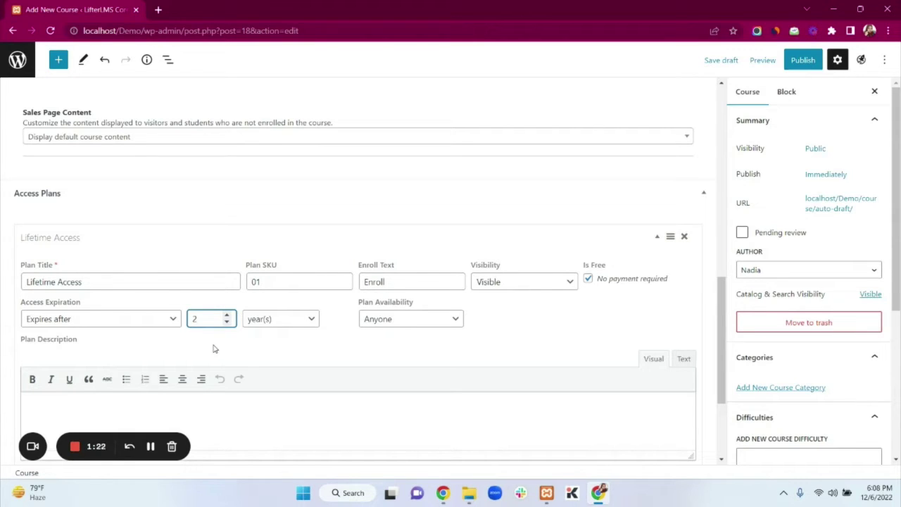
# Make access expire on 12/06/22 and keep plan availability set to Anyone.
pyautogui.click(166, 320)
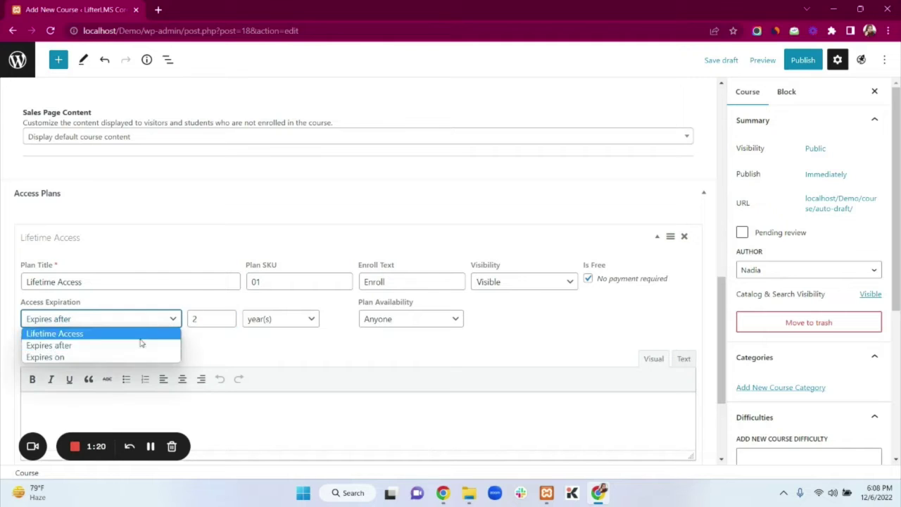
pyautogui.click(120, 357)
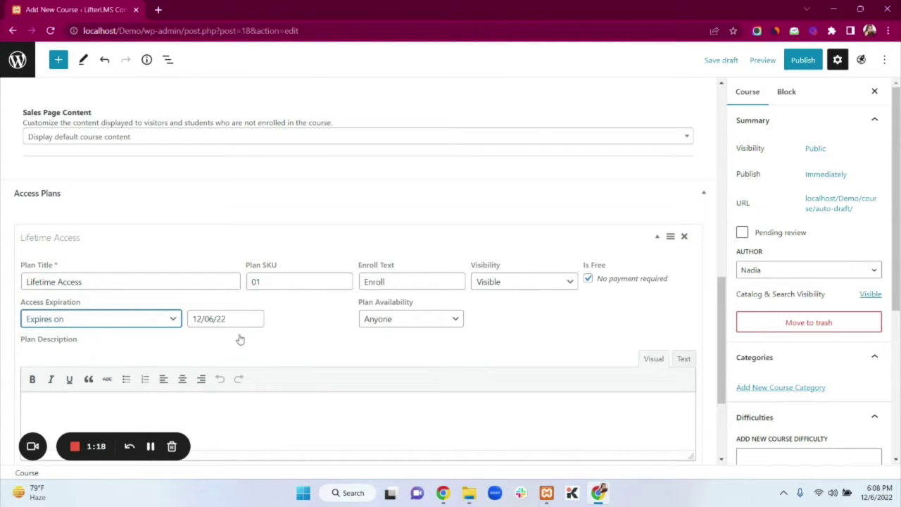
pyautogui.click(235, 318)
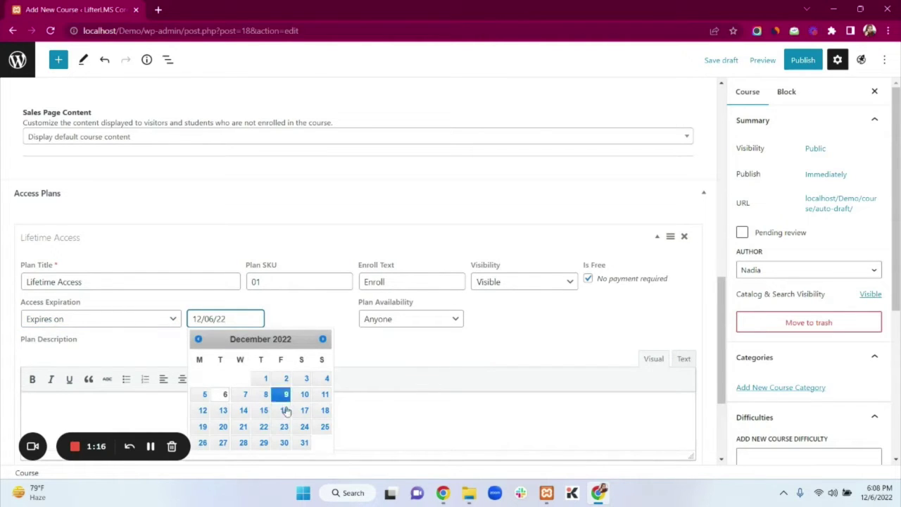
pyautogui.click(359, 354)
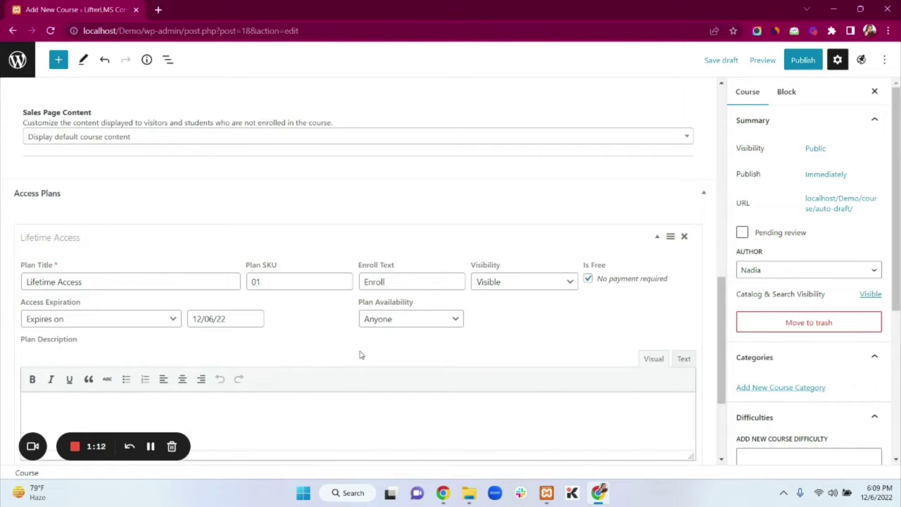
pyautogui.click(398, 318)
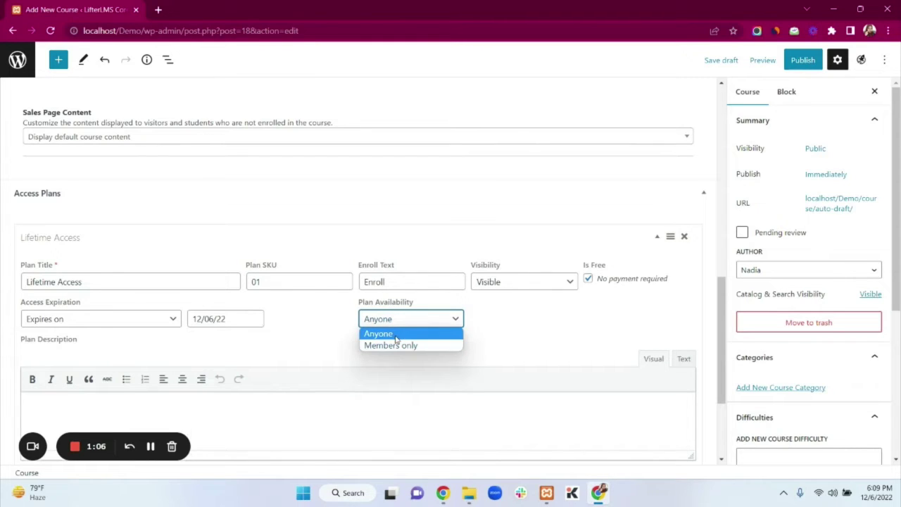
pyautogui.click(396, 334)
pyautogui.scroll(-2, 342, 360)
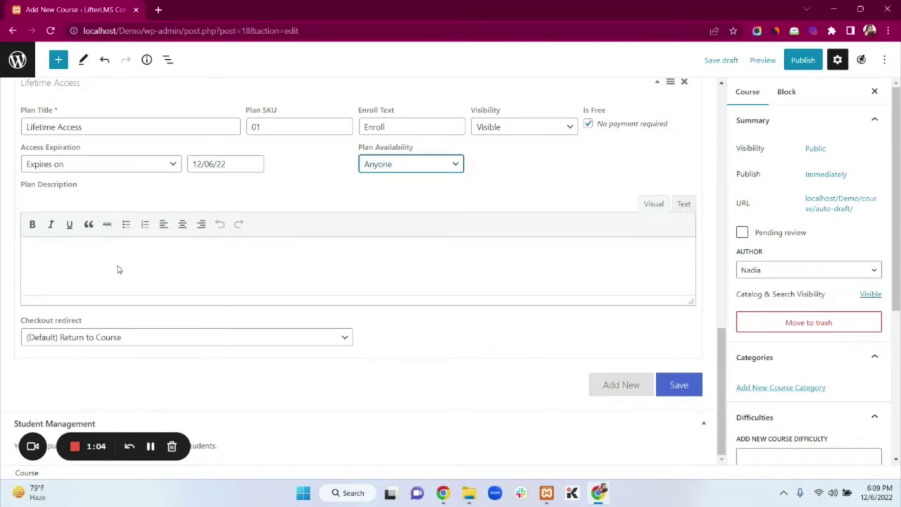
pyautogui.scroll(1, 417, 358)
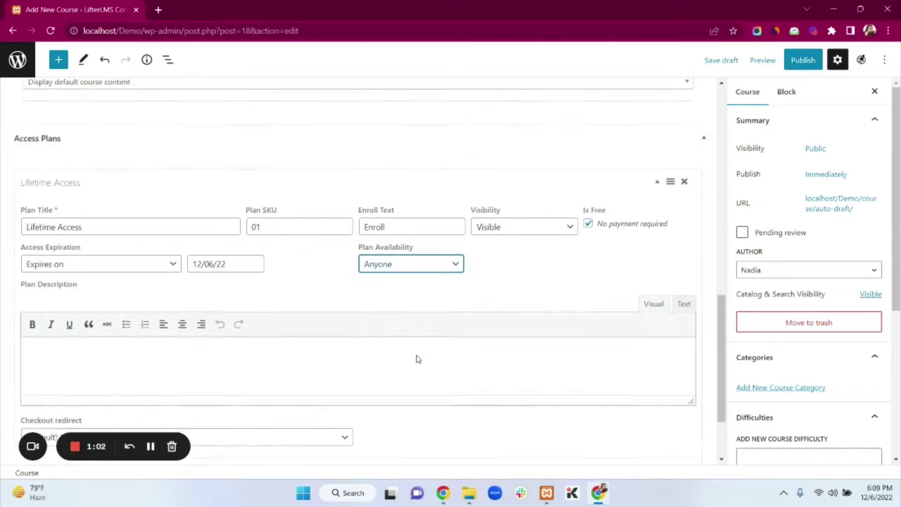
# Make the plan paid with a one-time payment price of 100.
pyautogui.click(588, 235)
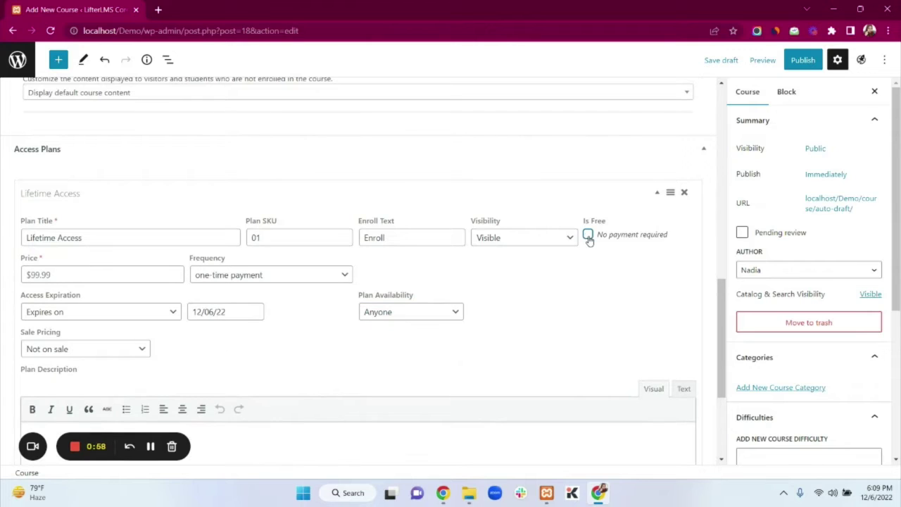
pyautogui.click(58, 275)
pyautogui.write('100')
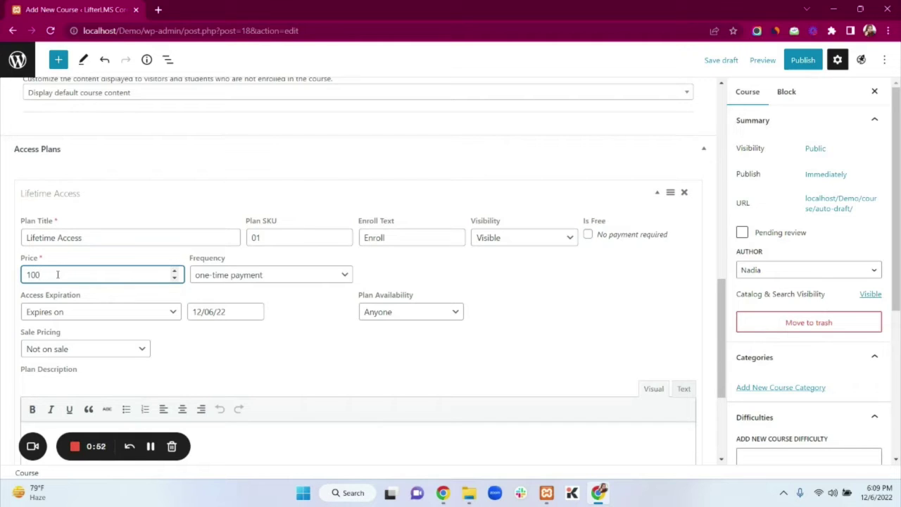
pyautogui.click(241, 276)
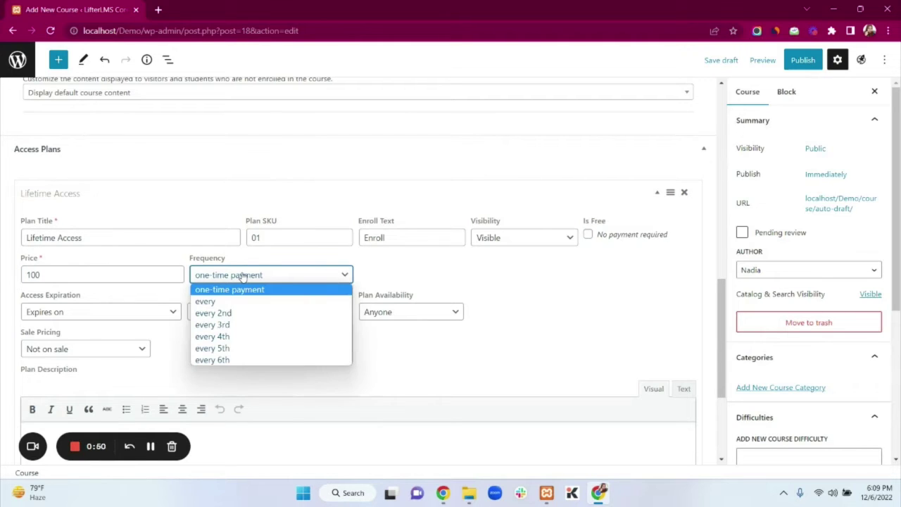
pyautogui.click(272, 294)
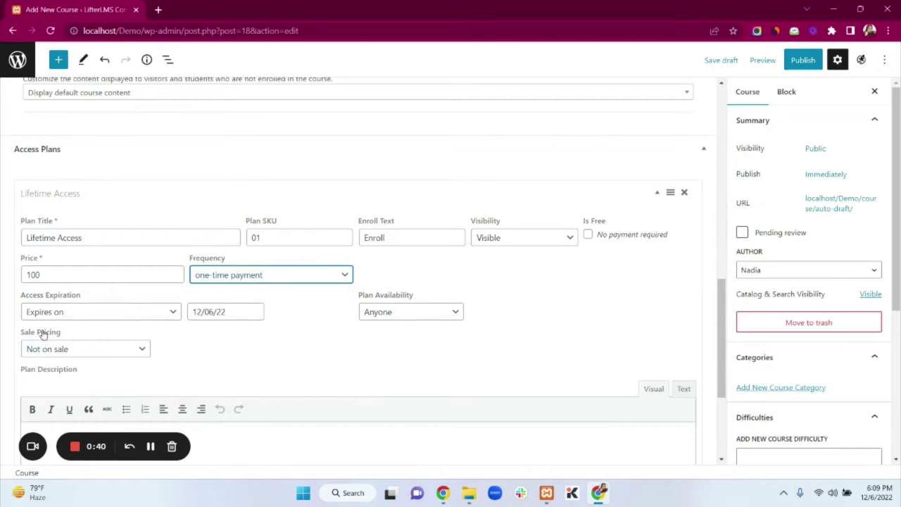
# Keep the plan not on sale, save it, and publish the Test course.
pyautogui.click(97, 349)
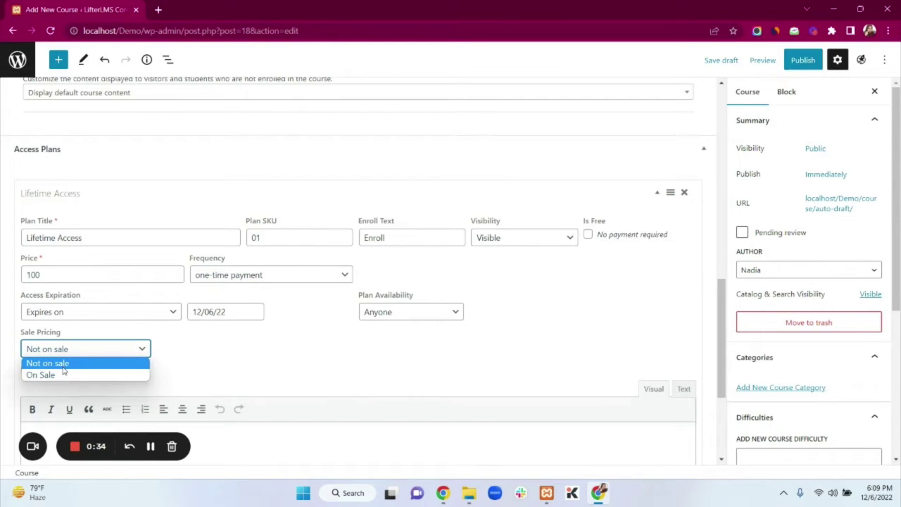
pyautogui.click(62, 364)
pyautogui.scroll(-3, 275, 358)
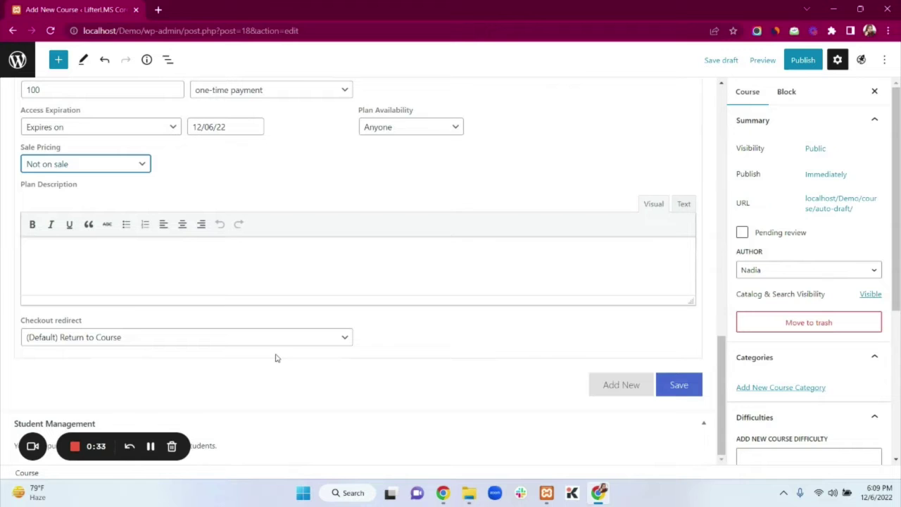
pyautogui.click(675, 386)
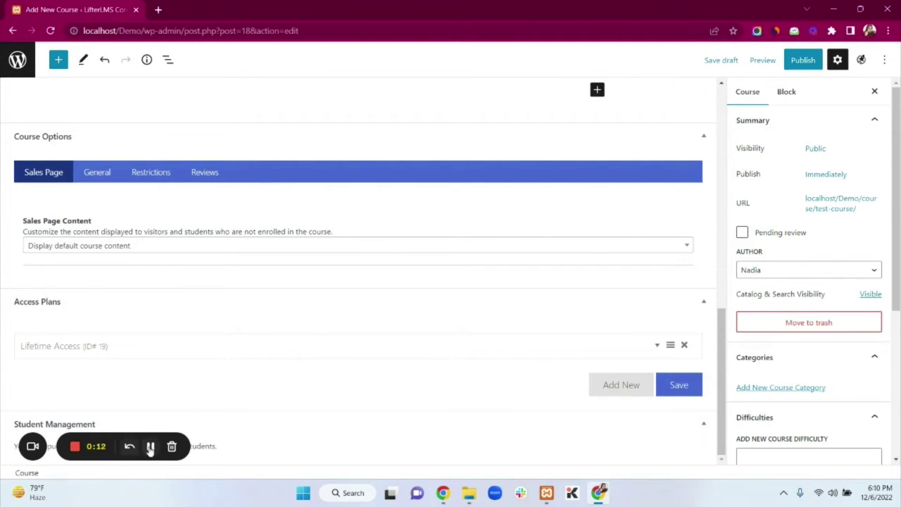
pyautogui.click(801, 61)
pyautogui.click(781, 60)
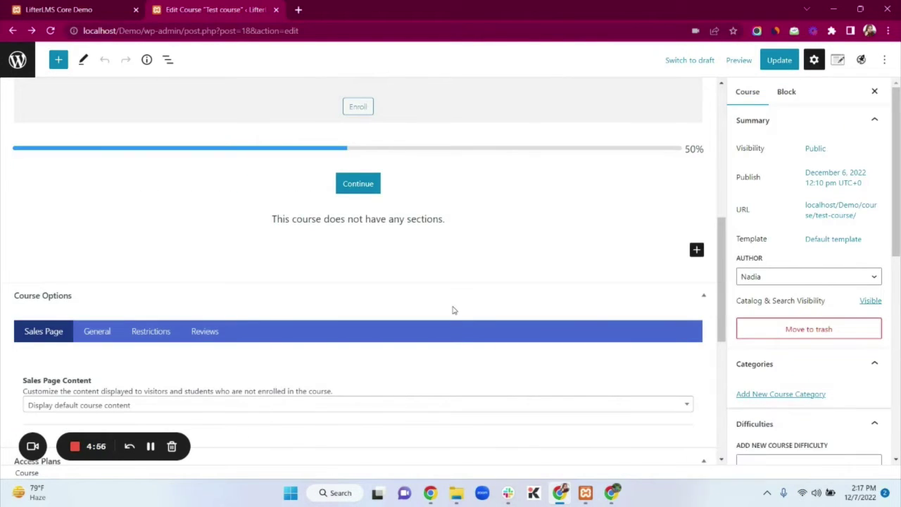
# Open the Test course page from the site's Course Catalog.
pyautogui.click(86, 11)
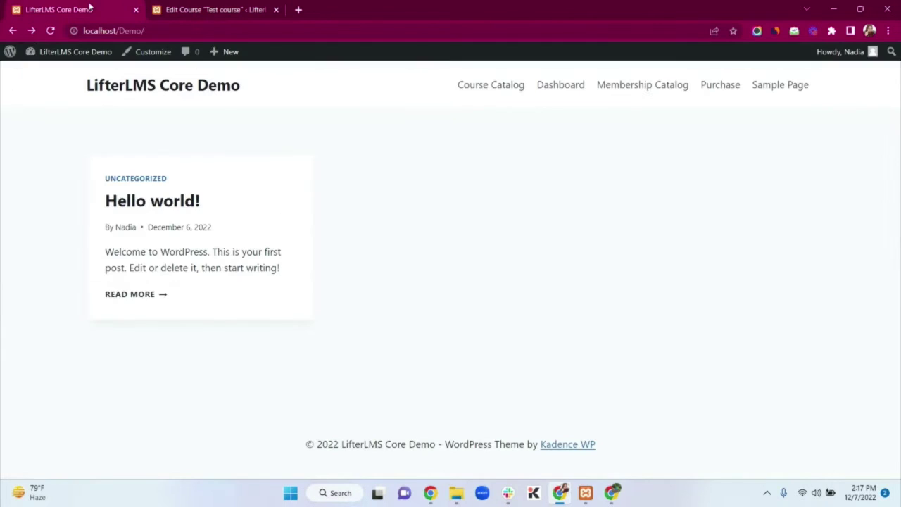
pyautogui.click(493, 92)
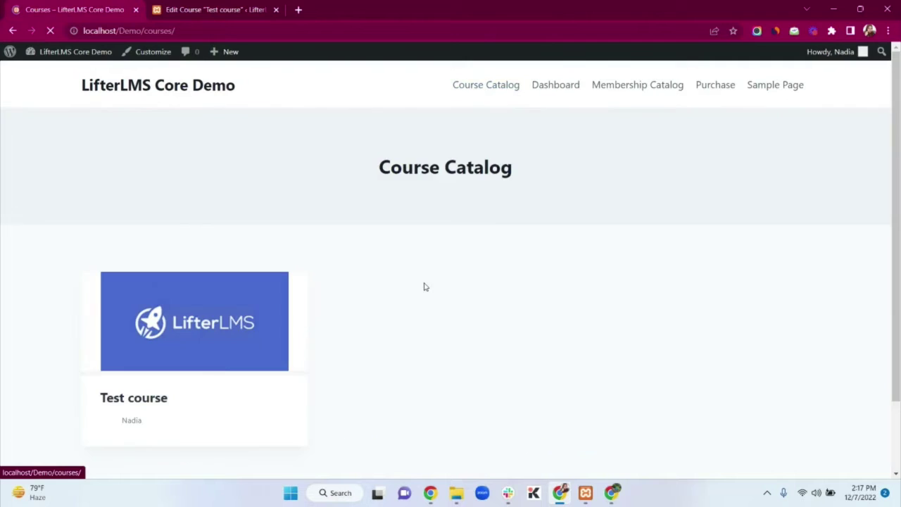
pyautogui.scroll(-2, 424, 286)
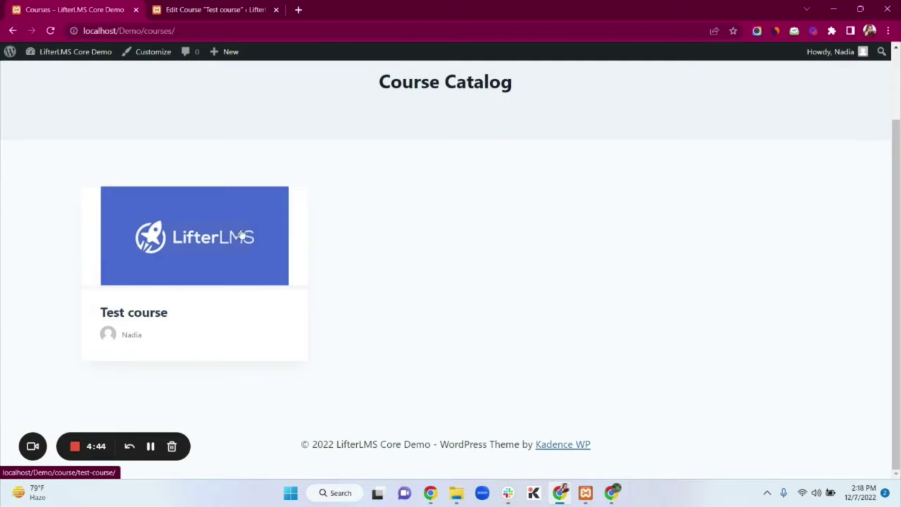
pyautogui.click(136, 317)
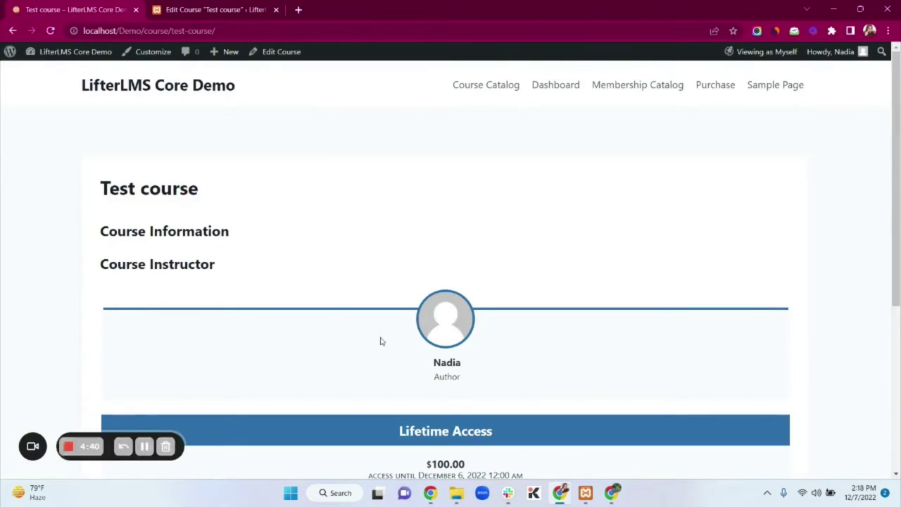
# Scroll through the Test course page, reviewing its instructor and $100 Lifetime Access plan.
pyautogui.scroll(-4, 380, 340)
pyautogui.scroll(3, 380, 340)
pyautogui.scroll(-3, 380, 340)
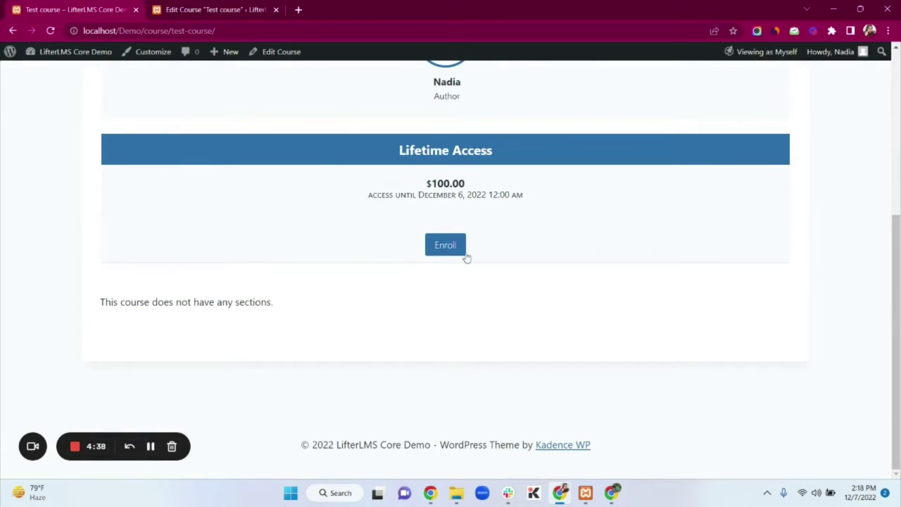
pyautogui.scroll(2, 502, 247)
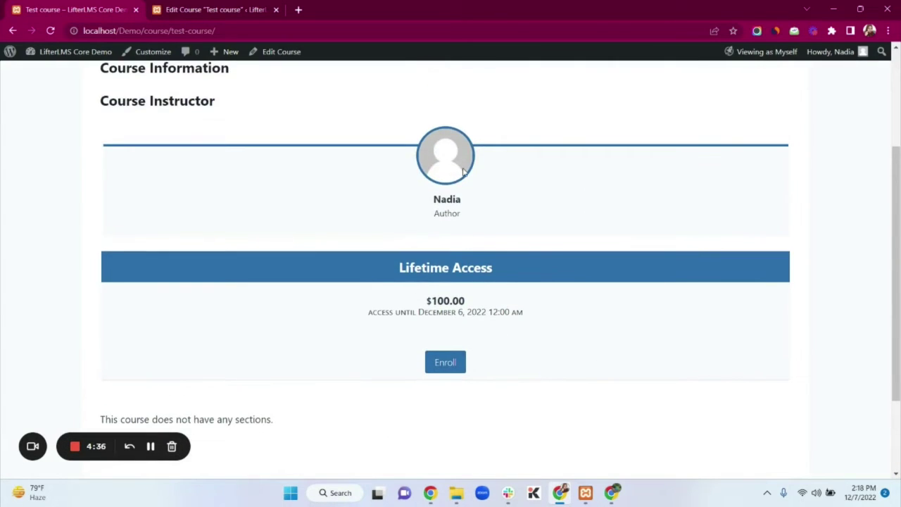
pyautogui.scroll(3, 465, 173)
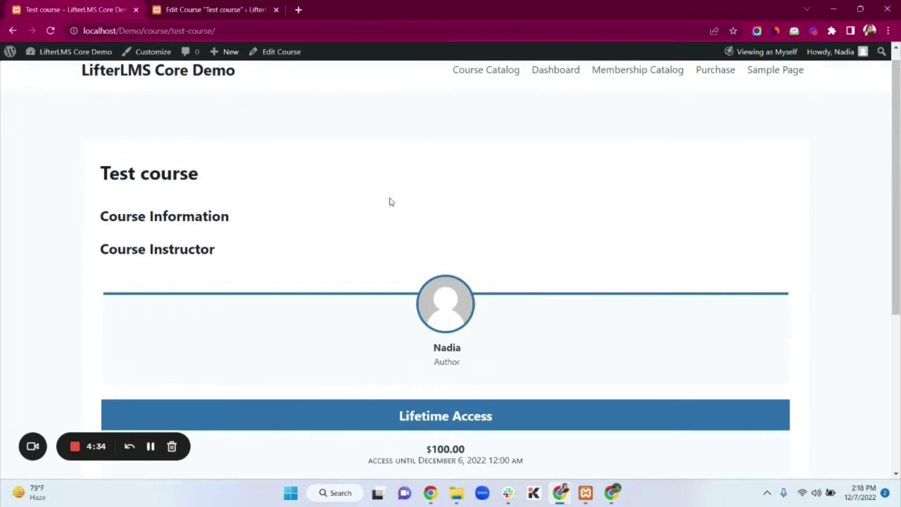
pyautogui.scroll(-2, 389, 202)
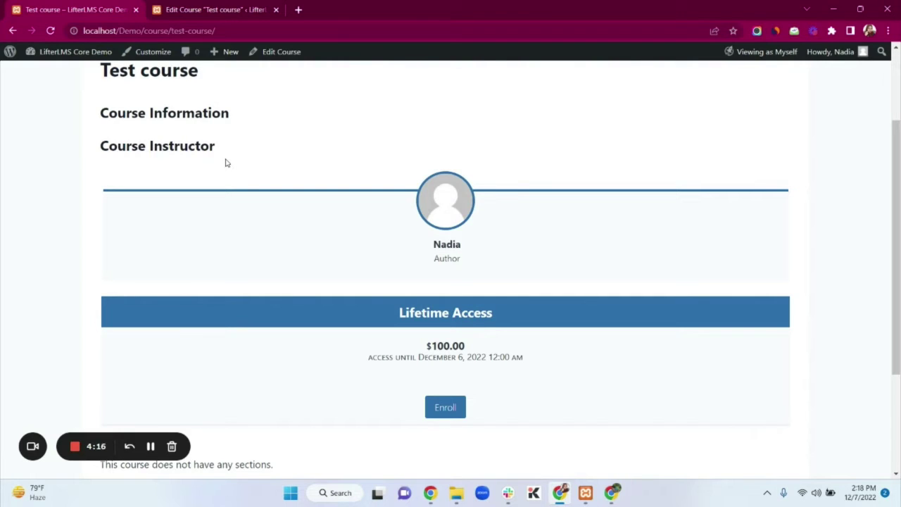
pyautogui.scroll(-3, 226, 163)
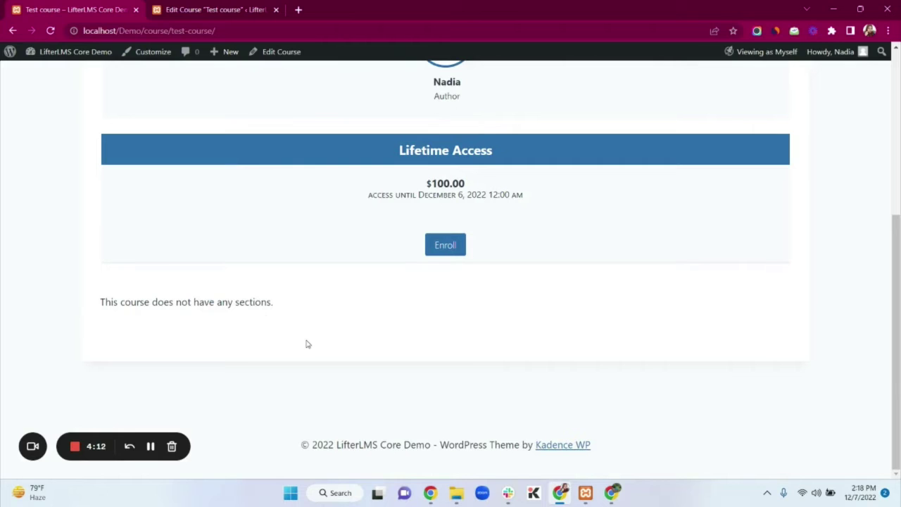
pyautogui.scroll(4, 308, 344)
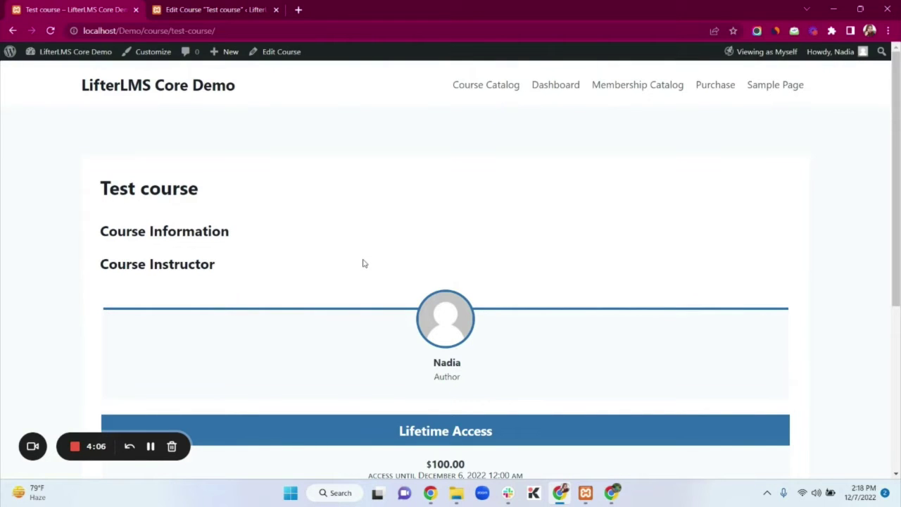
# Return to the Test course editor and launch its Course Builder.
pyautogui.click(225, 9)
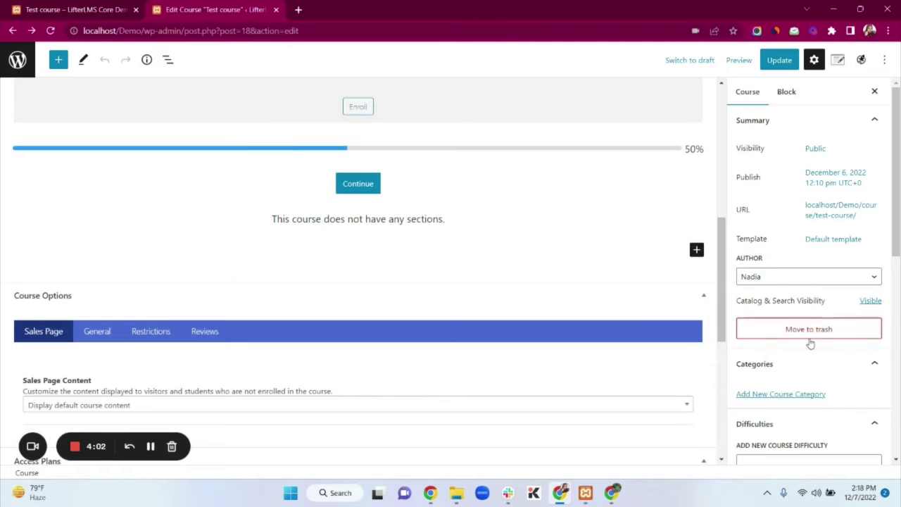
pyautogui.scroll(-5, 809, 342)
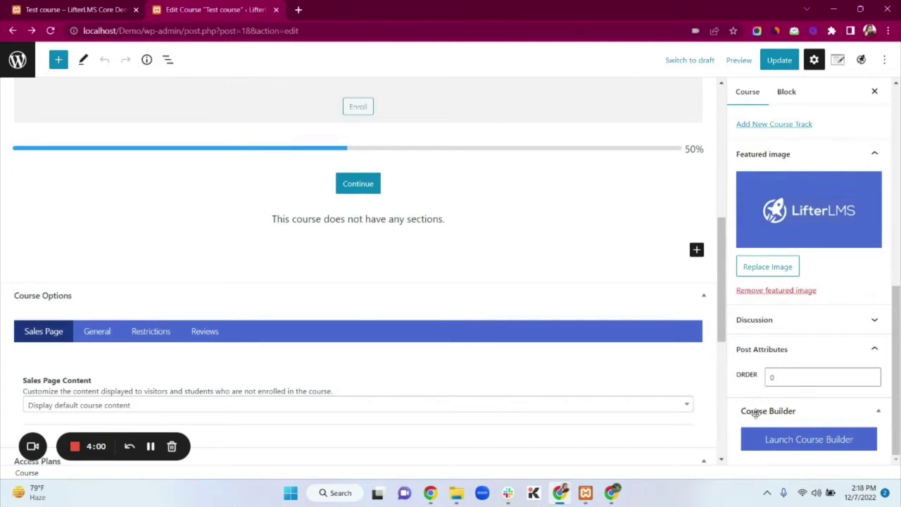
pyautogui.click(806, 447)
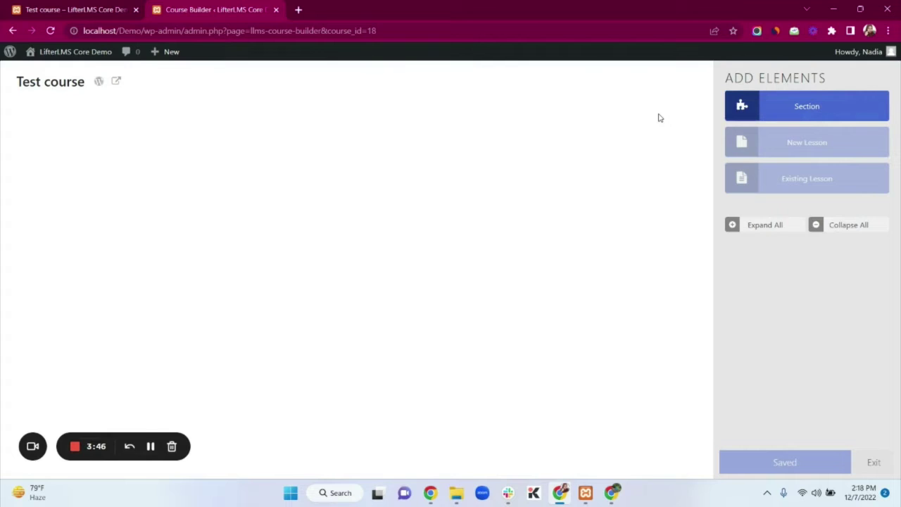
# Add a new section titled 'Introduction'.
pyautogui.click(789, 106)
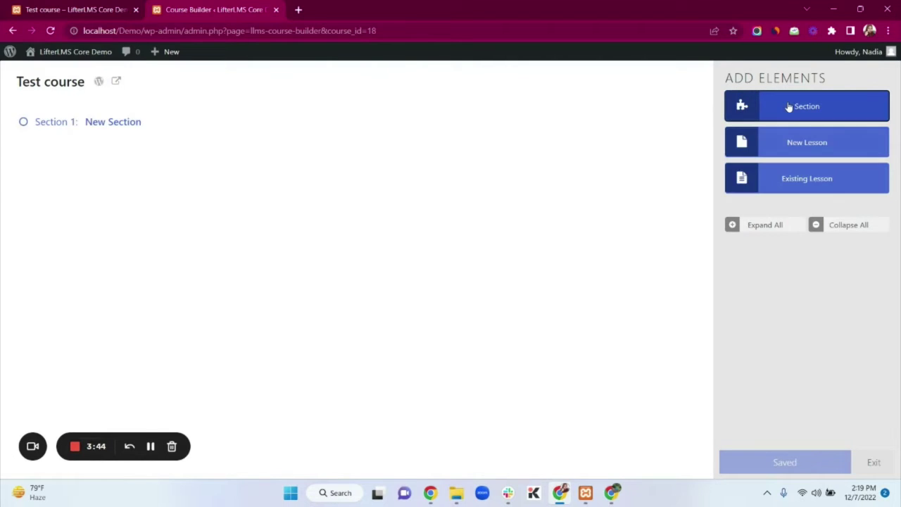
pyautogui.click(124, 121)
pyautogui.press('BackSpace')
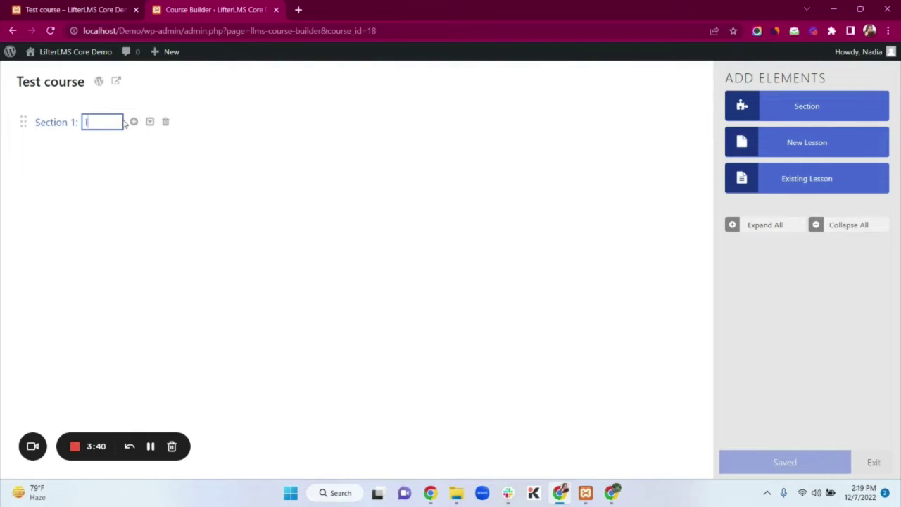
pyautogui.write('Introduction')
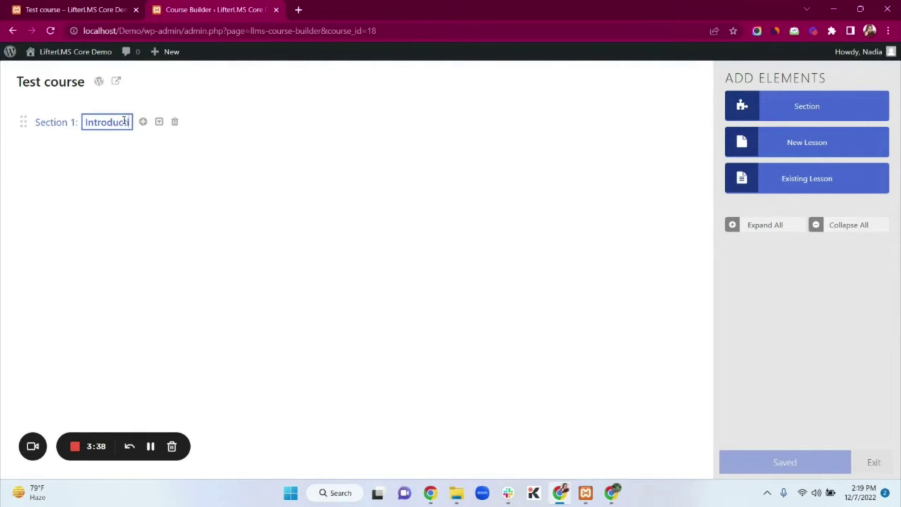
pyautogui.click(274, 206)
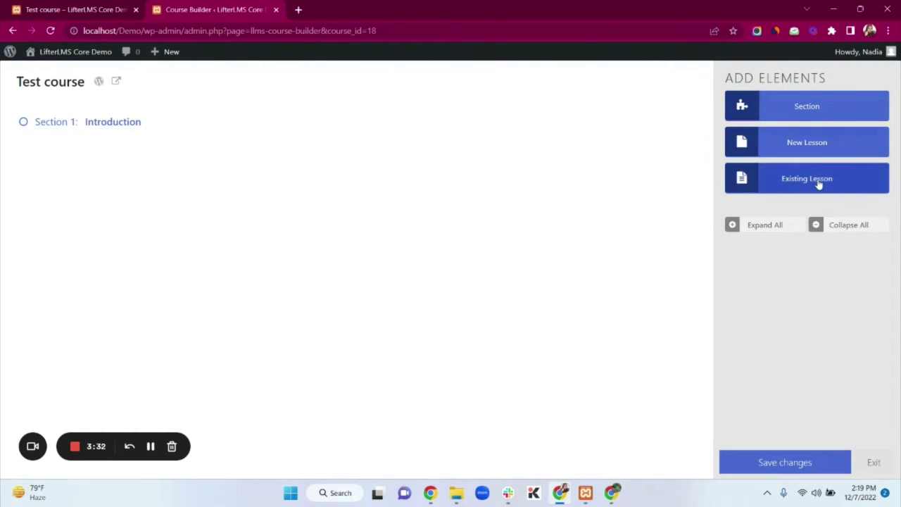
# Add a lesson under the Introduction section named 'Lesson 1'.
pyautogui.click(789, 144)
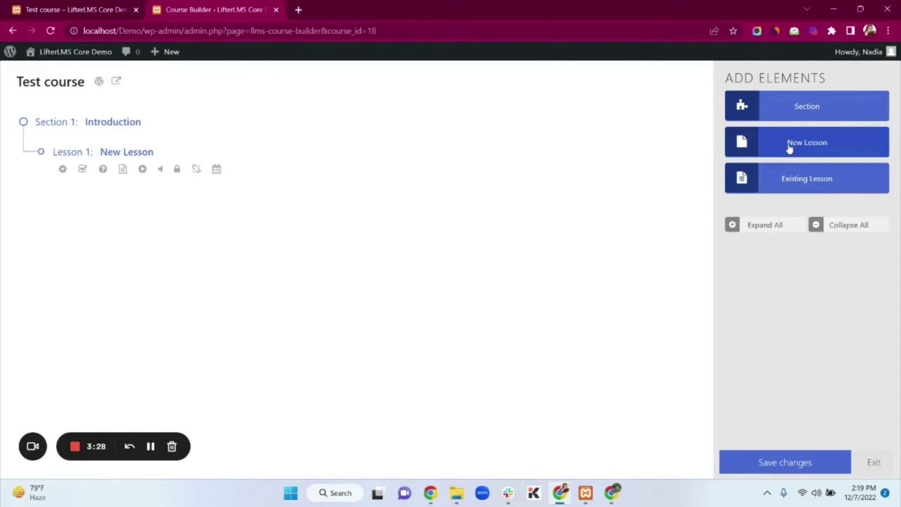
pyautogui.click(150, 152)
pyautogui.hotkey('ctrl', 'a')
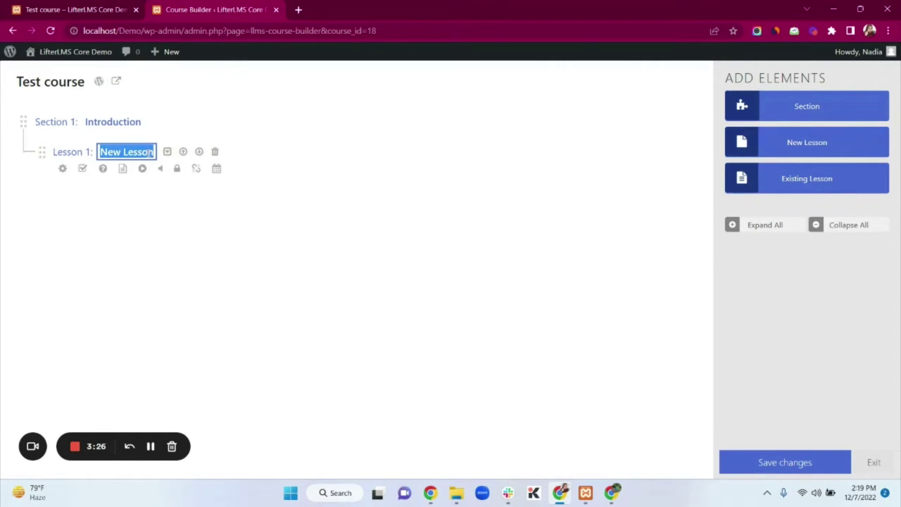
pyautogui.press('BackSpace')
pyautogui.write('Lesson 1')
pyautogui.press('Return')
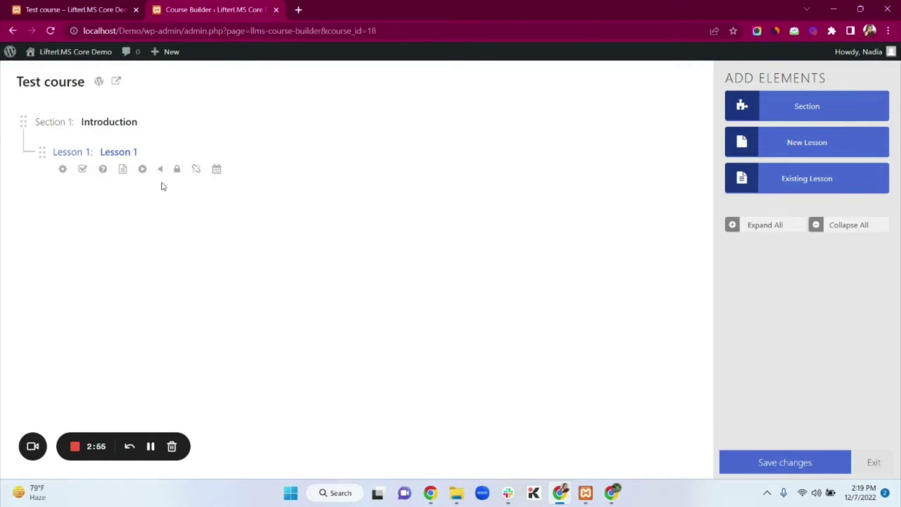
# Set the suggested YouTube link as Lesson 1's Video Embed URL.
pyautogui.click(62, 170)
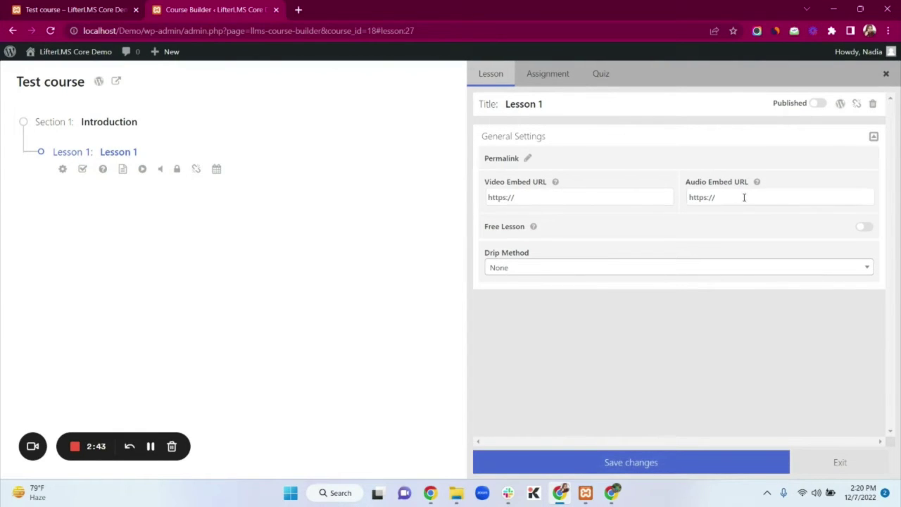
pyautogui.click(593, 198)
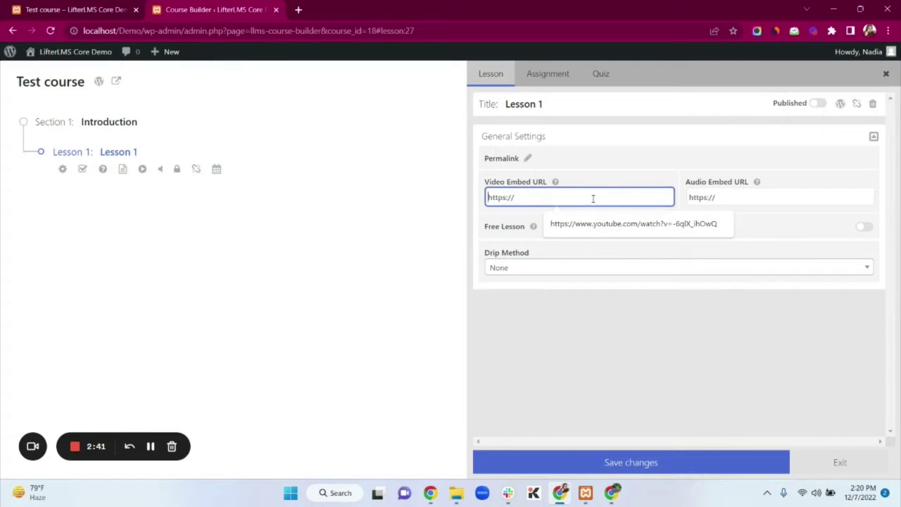
pyautogui.click(602, 224)
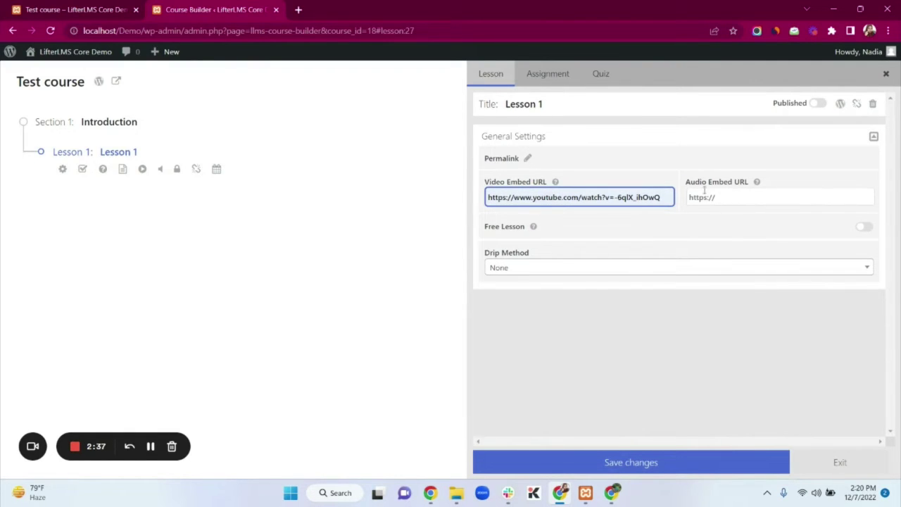
# Try a 1-day drip delay after enrollment, then set Drip Method back to None.
pyautogui.click(546, 268)
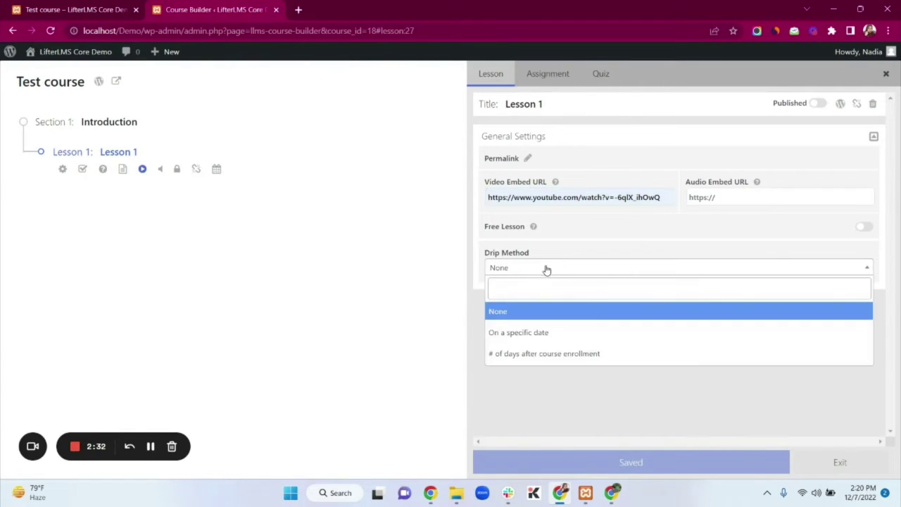
pyautogui.click(547, 355)
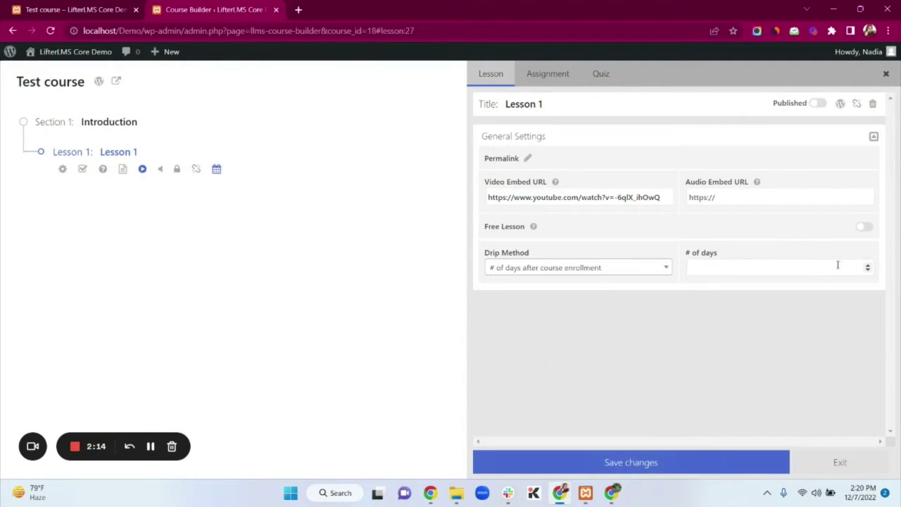
pyautogui.click(869, 266)
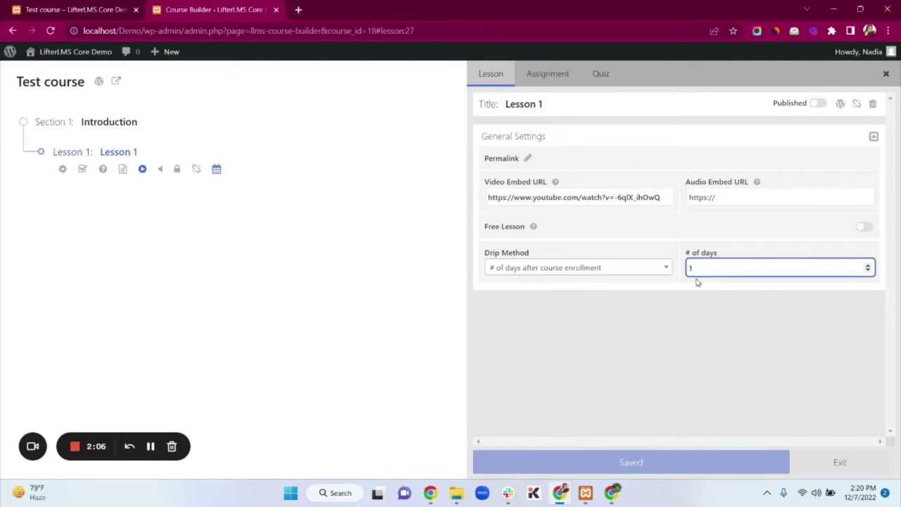
pyautogui.click(597, 265)
pyautogui.click(569, 311)
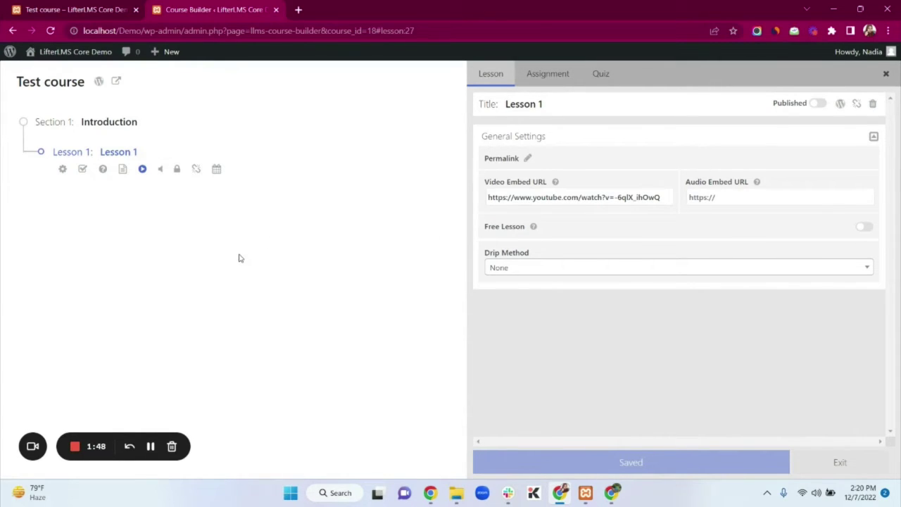
# Close Lesson 1's panel, add 'New Lesson' as Lesson 2 under Introduction, and open its settings.
pyautogui.click(885, 74)
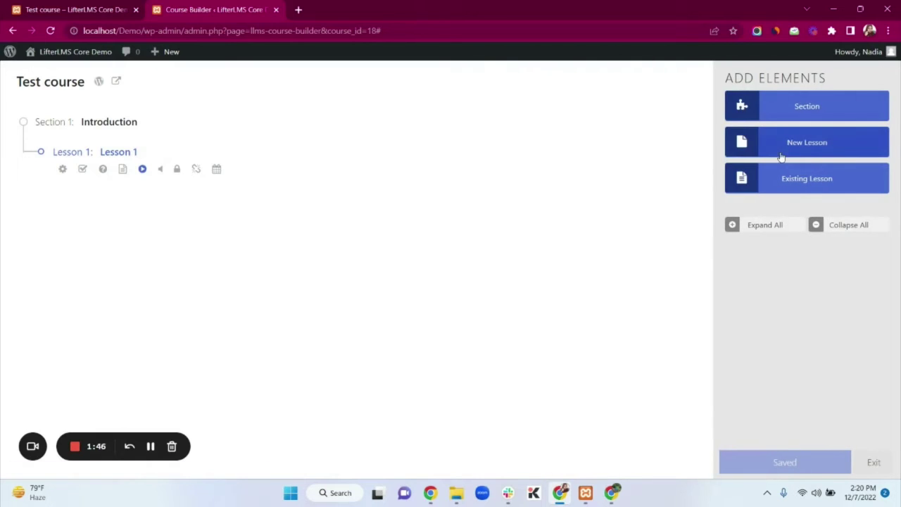
pyautogui.click(806, 146)
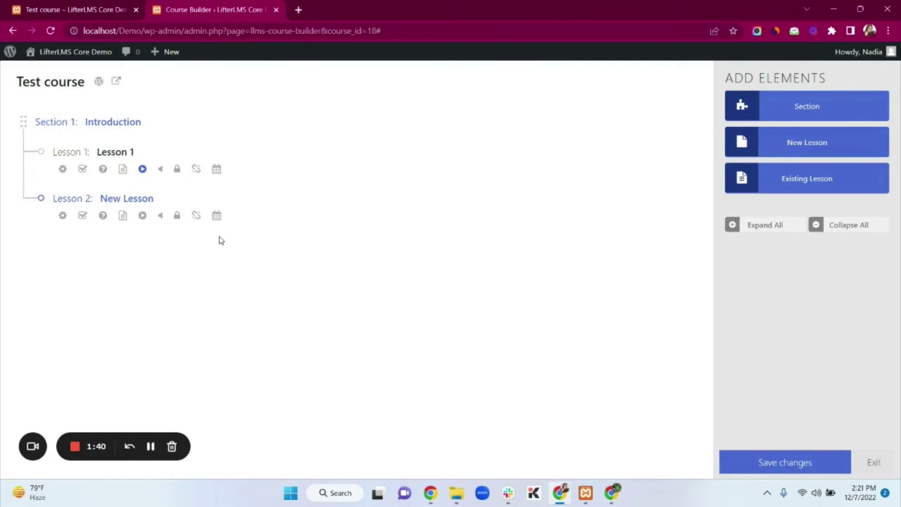
pyautogui.click(63, 215)
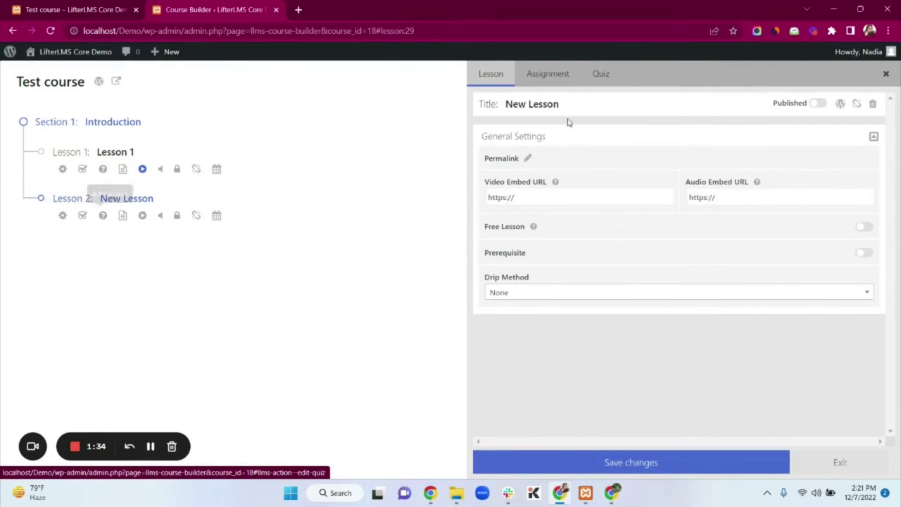
# Create a new quiz for Lesson 2 with a 75 passing percentage.
pyautogui.click(609, 77)
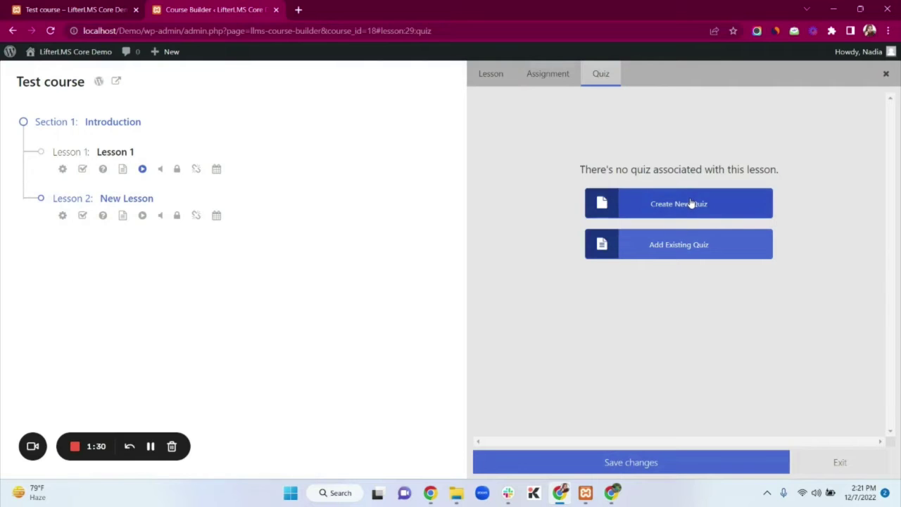
pyautogui.click(691, 203)
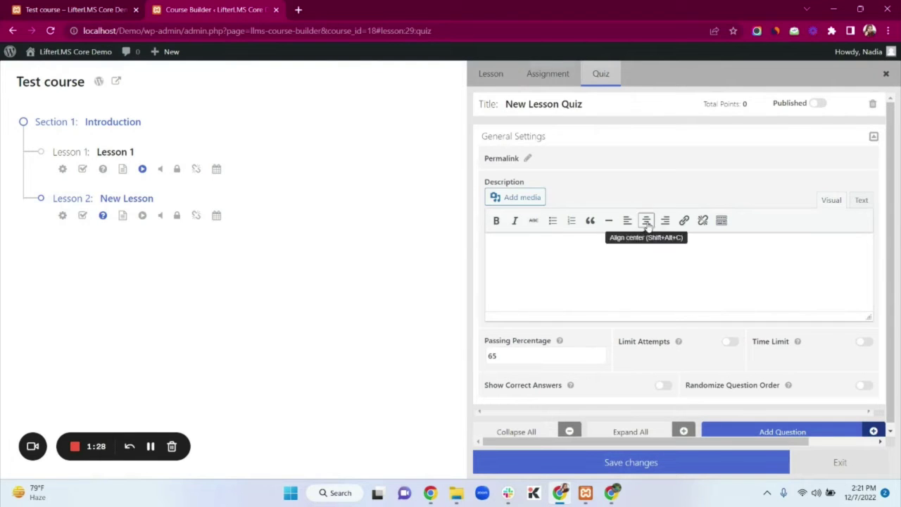
pyautogui.scroll(-1, 701, 262)
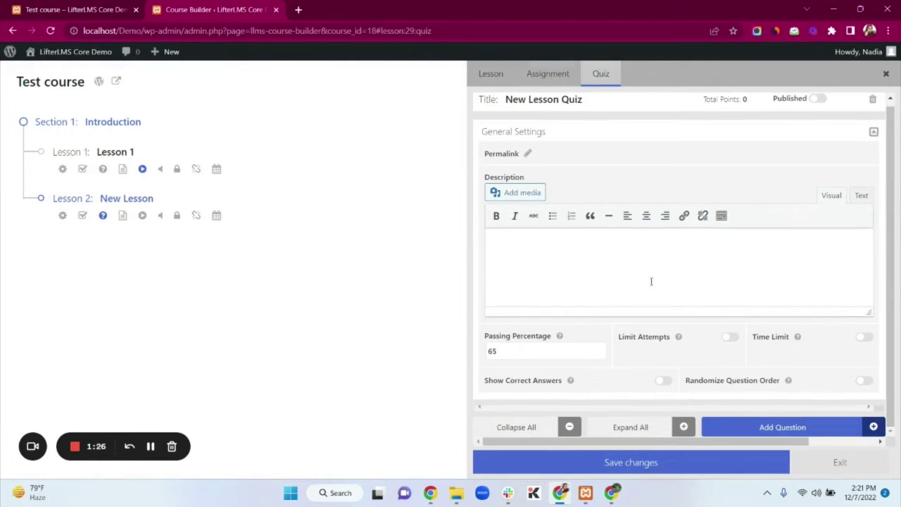
pyautogui.scroll(1, 651, 281)
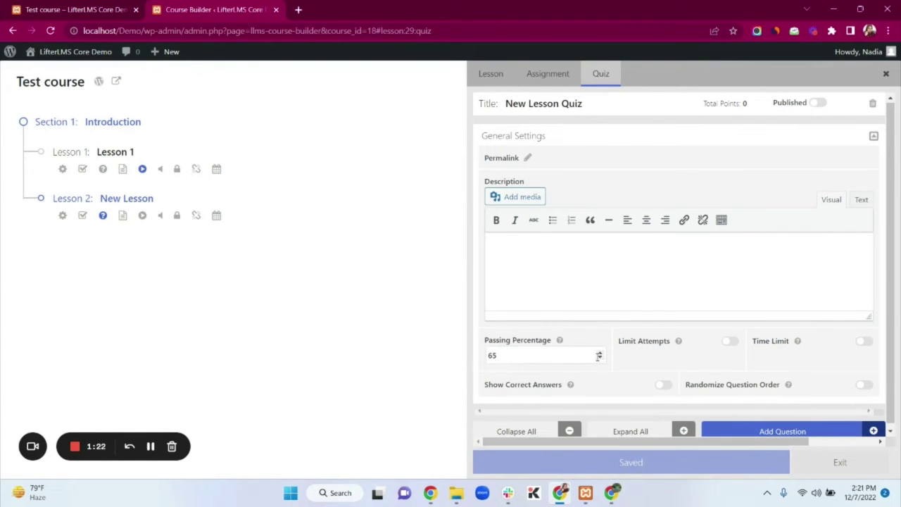
pyautogui.click(598, 352)
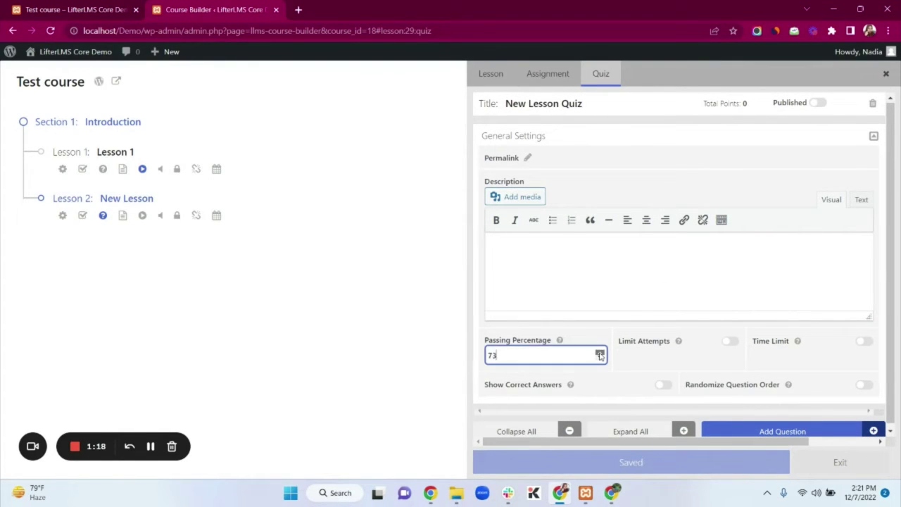
# Try limited attempts and a time limit on the quiz, leaving both switched off.
pyautogui.click(732, 343)
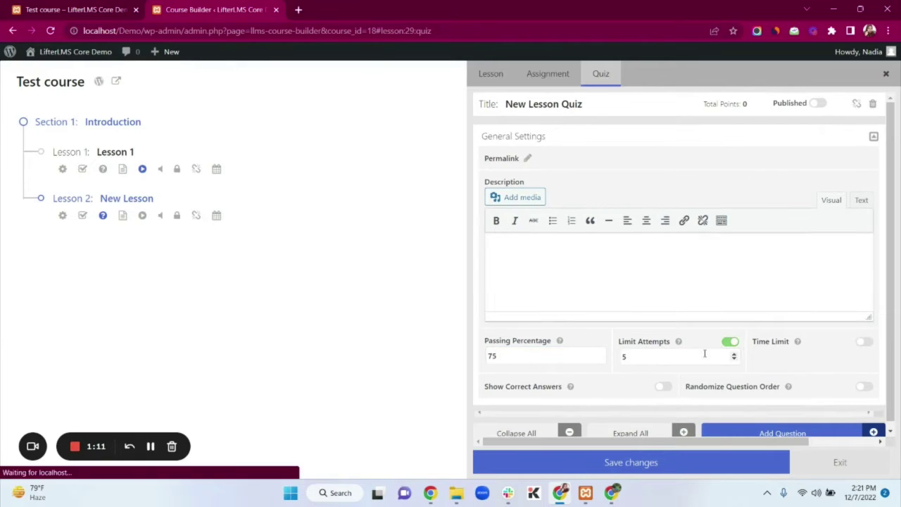
pyautogui.click(734, 356)
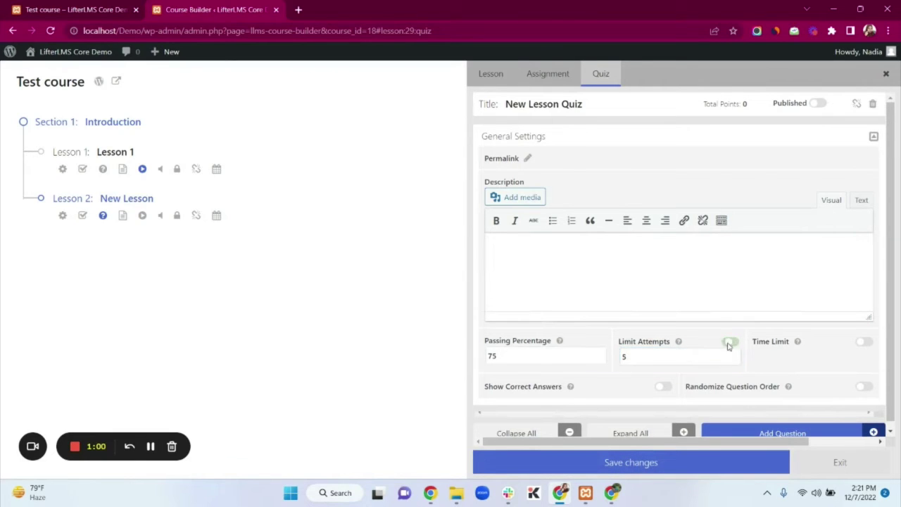
pyautogui.click(729, 343)
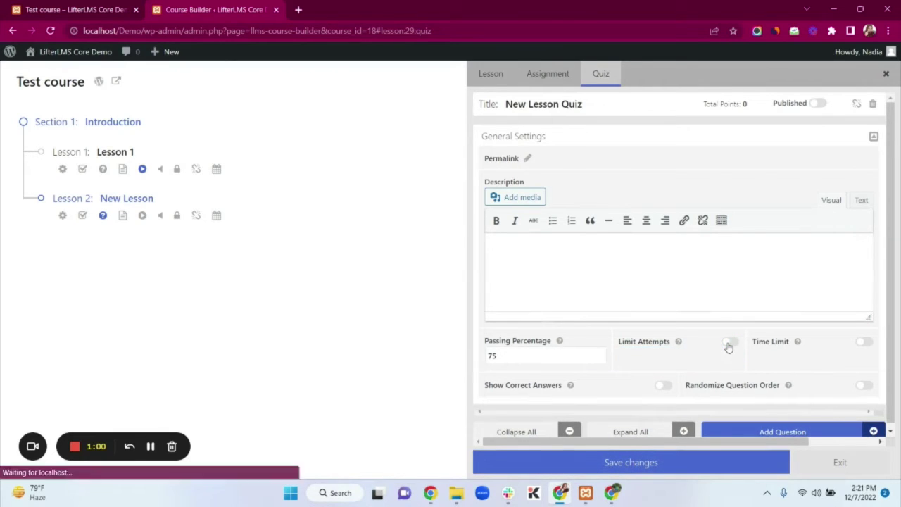
pyautogui.click(867, 342)
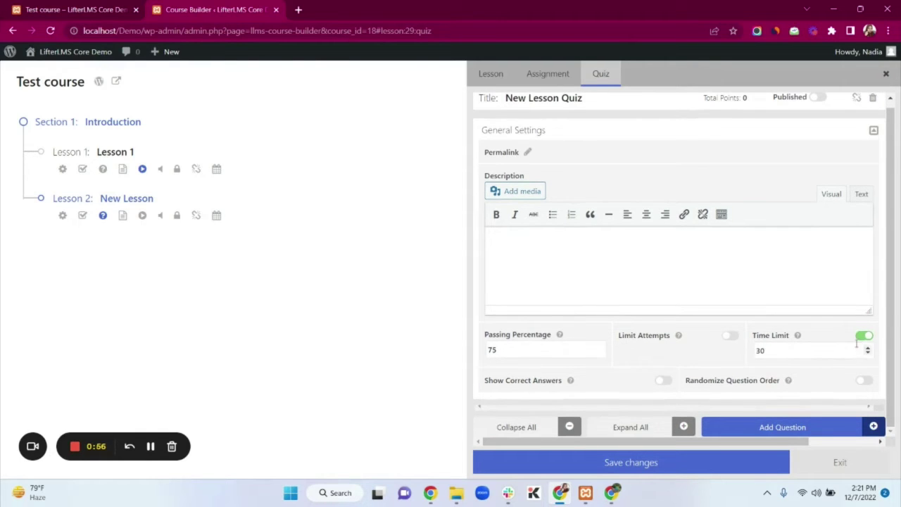
pyautogui.click(867, 347)
pyautogui.click(864, 335)
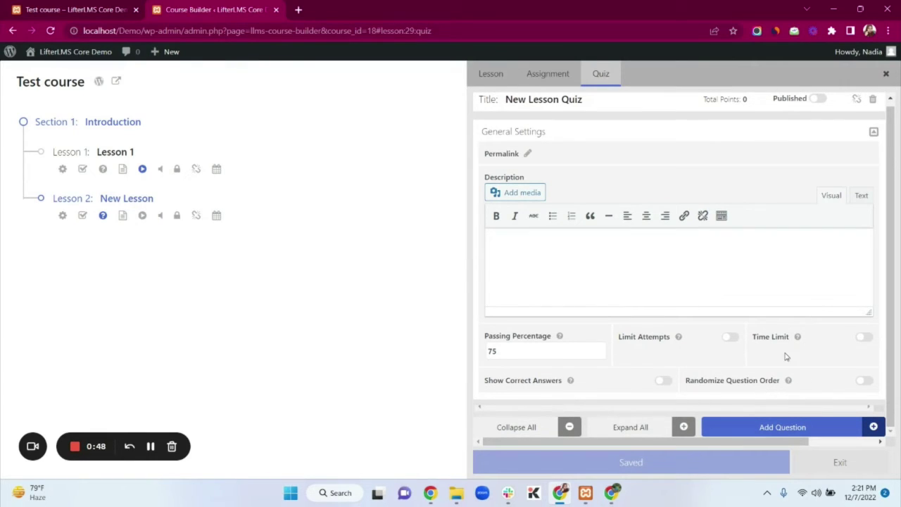
pyautogui.click(771, 428)
# Write the first Multiple Choice question text '2+2 = ?'.
pyautogui.click(873, 132)
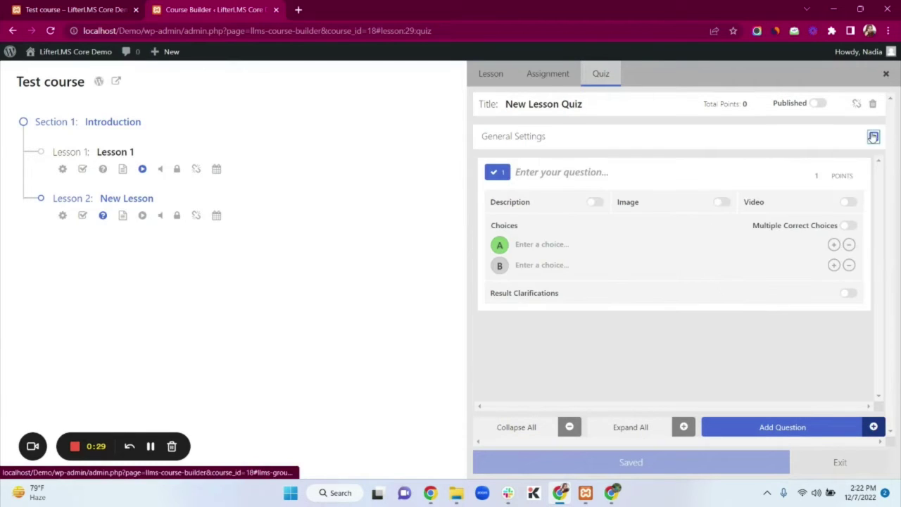
pyautogui.click(588, 173)
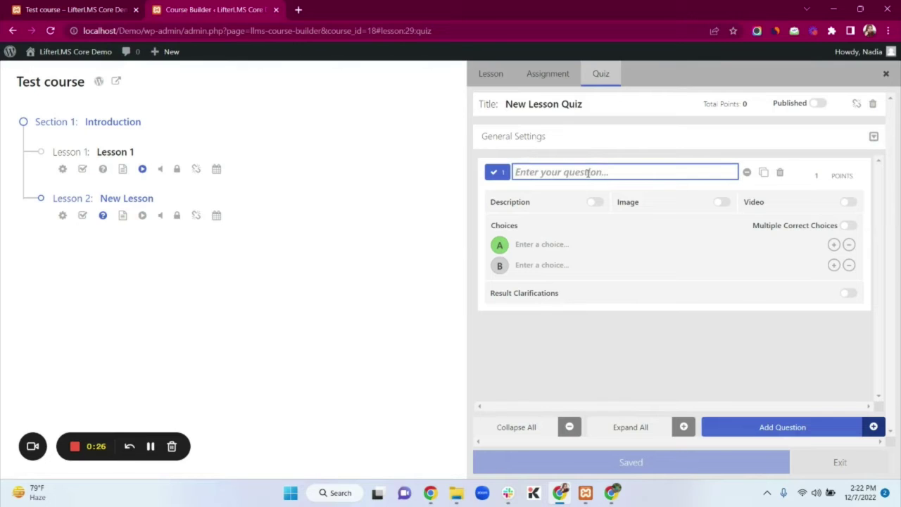
pyautogui.write('@sd')
pyautogui.press('BackSpace')
pyautogui.press('BackSpace')
pyautogui.press('BackSpace')
pyautogui.write('2')
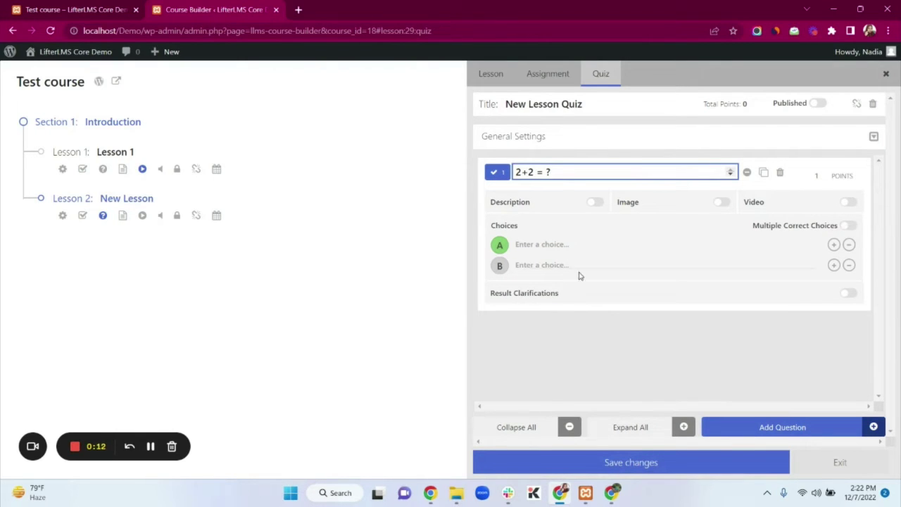
# Enter answer choices 4 (correct) and 2, and raise the points to 6.
pyautogui.click(538, 245)
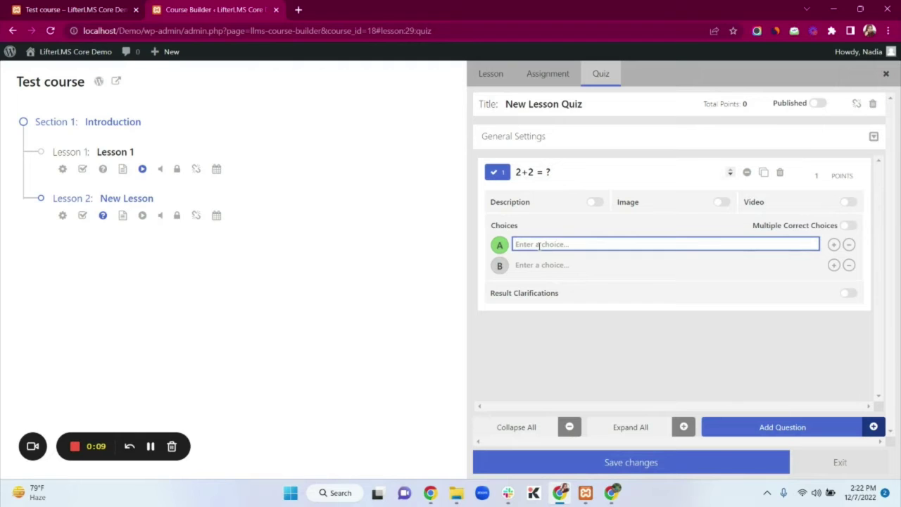
pyautogui.write('4')
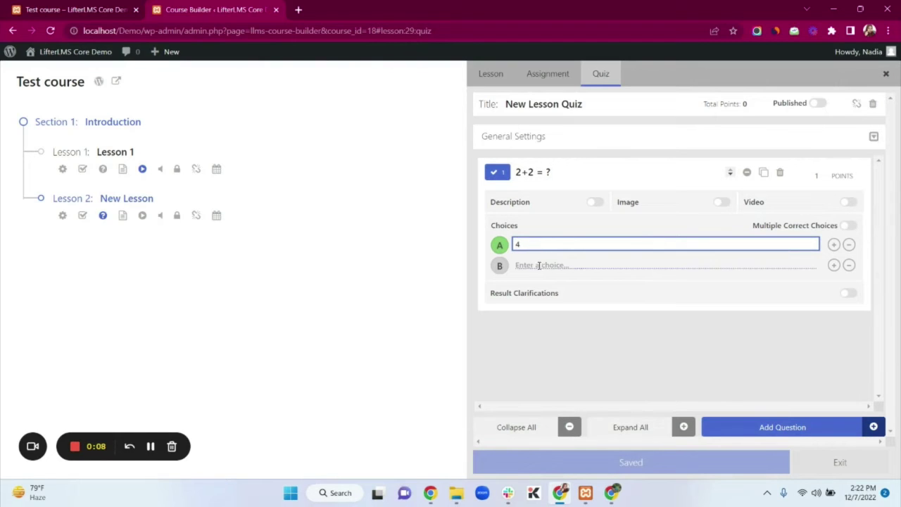
pyautogui.click(538, 265)
pyautogui.write('2')
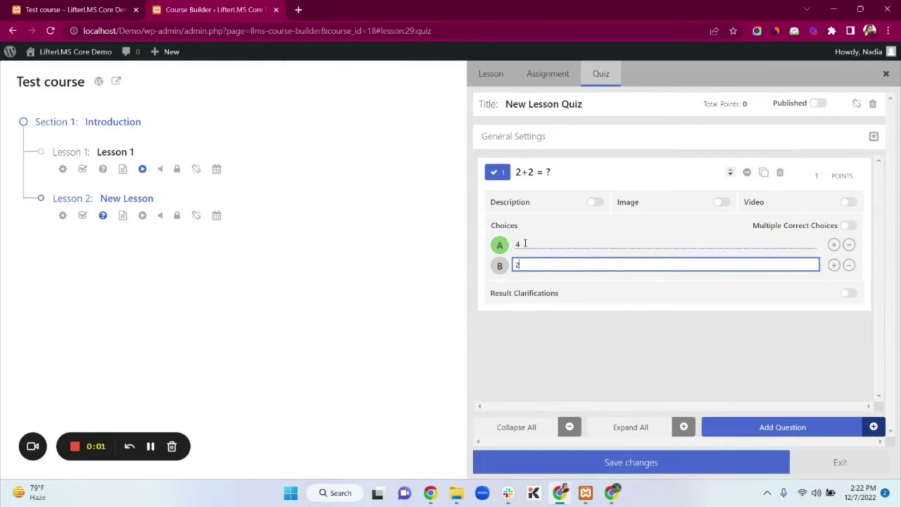
pyautogui.click(500, 265)
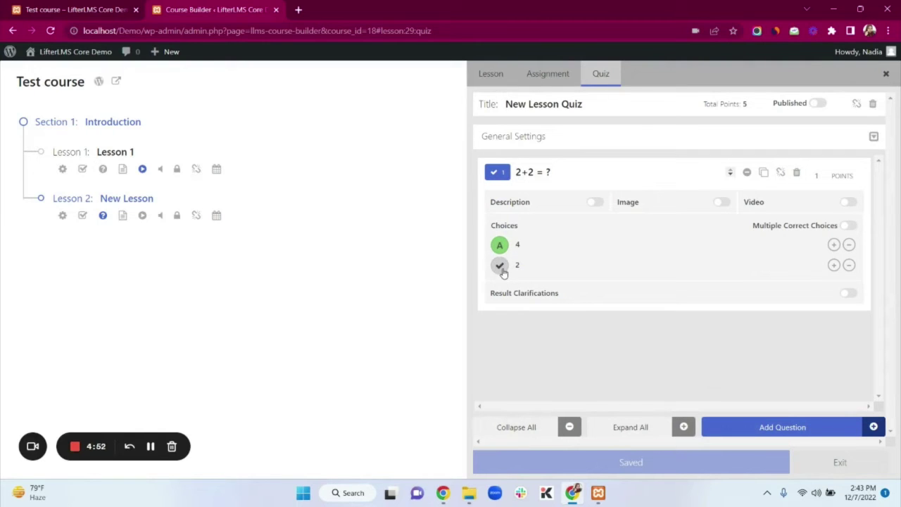
pyautogui.click(822, 173)
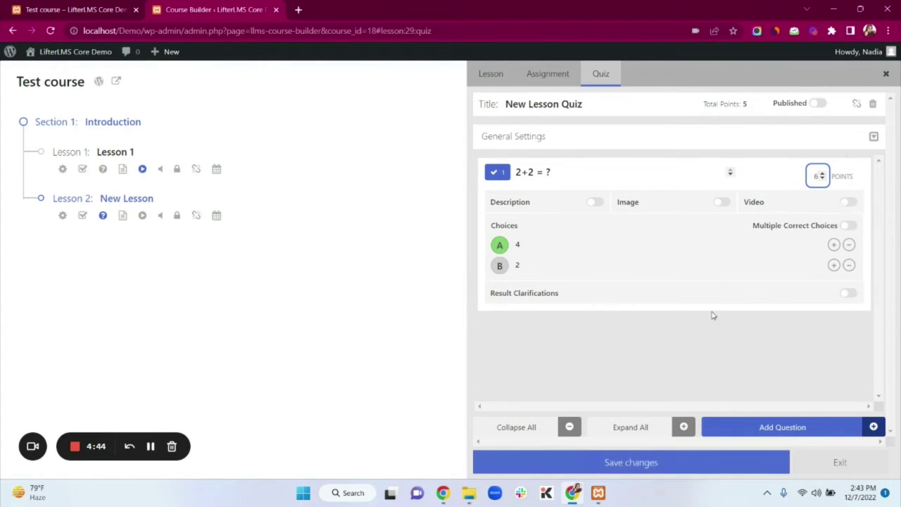
# Add a 2-point true-or-false question 'Ture or false?' with False correct, and publish the quiz.
pyautogui.click(771, 426)
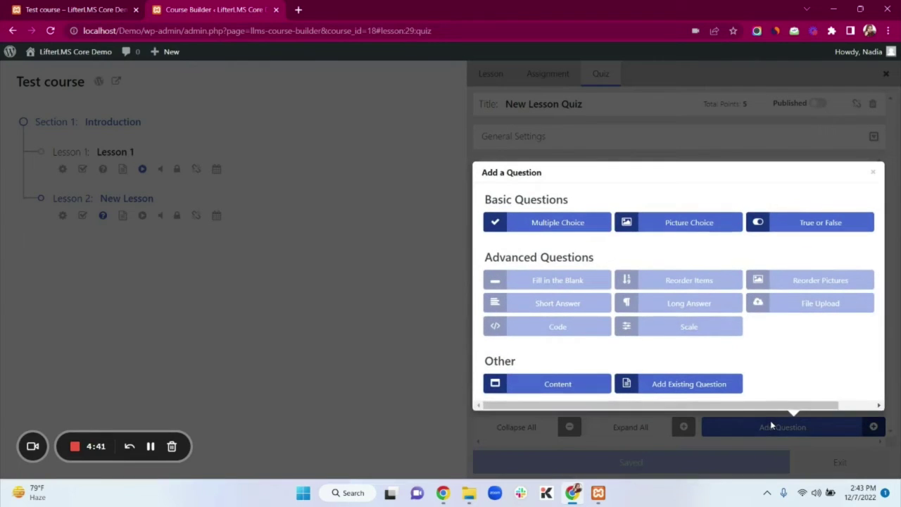
pyautogui.click(814, 227)
pyautogui.click(575, 257)
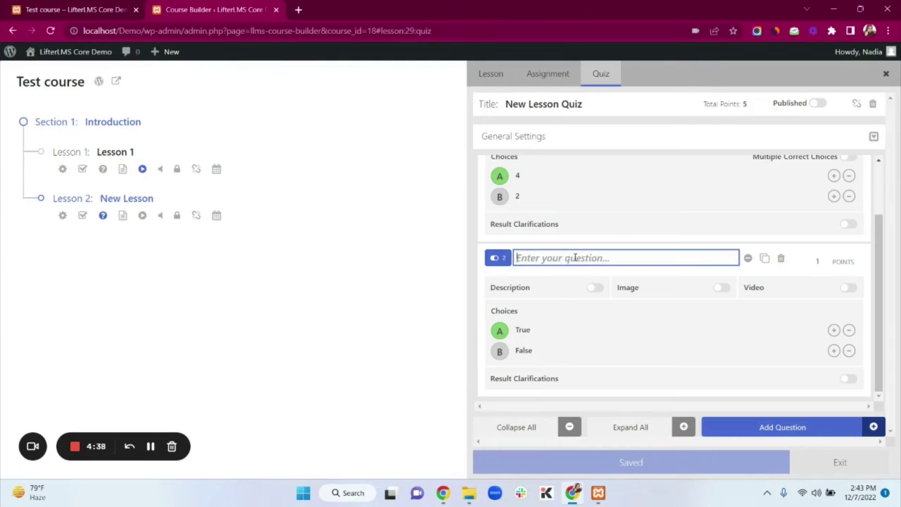
pyautogui.write('TRre')
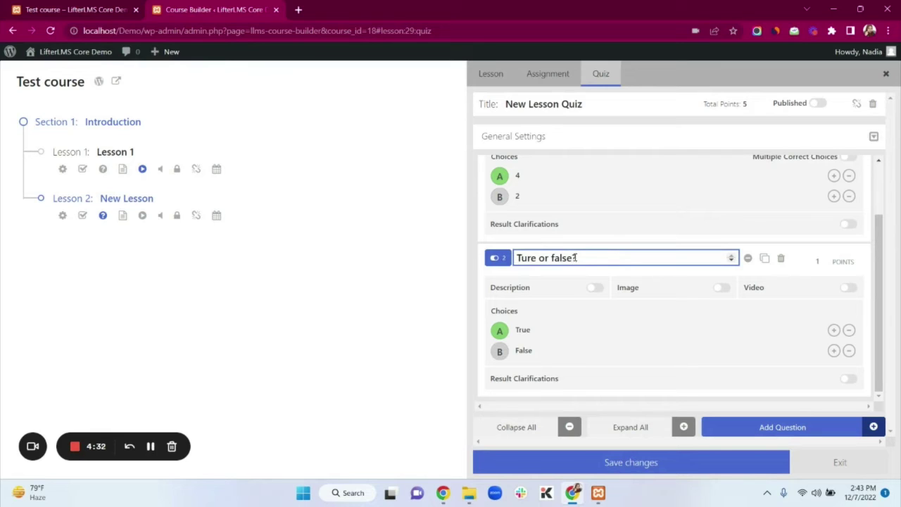
pyautogui.click(500, 351)
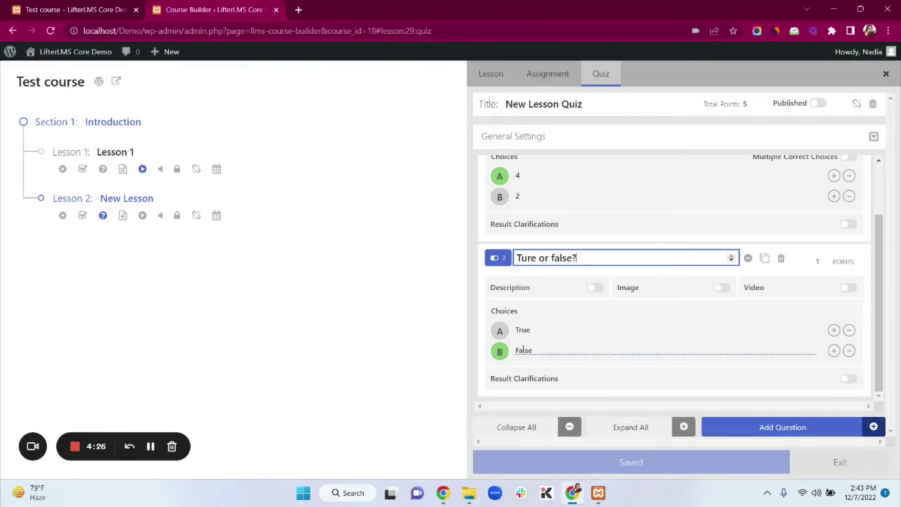
pyautogui.click(824, 259)
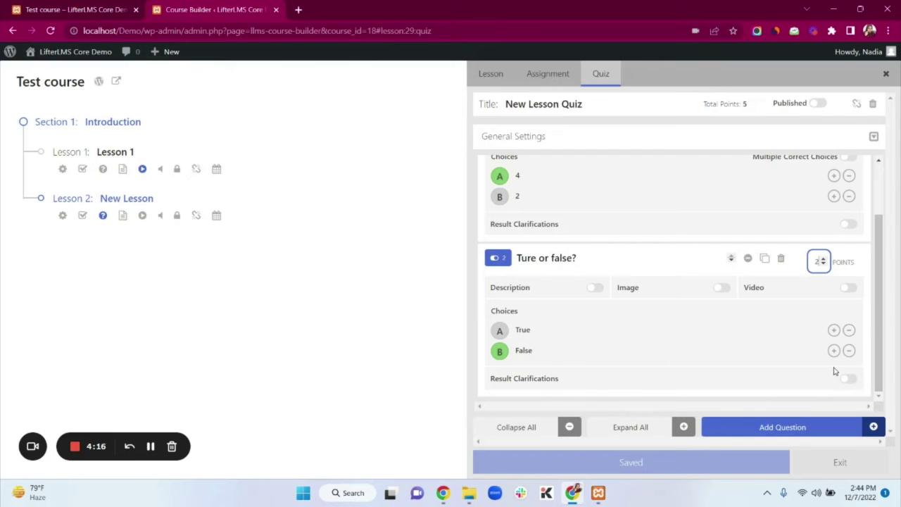
pyautogui.click(823, 106)
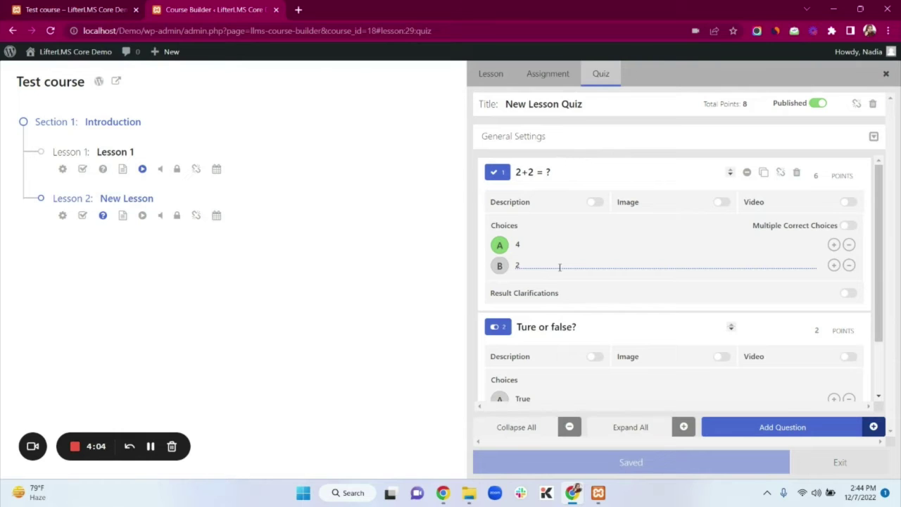
pyautogui.scroll(-2, 577, 266)
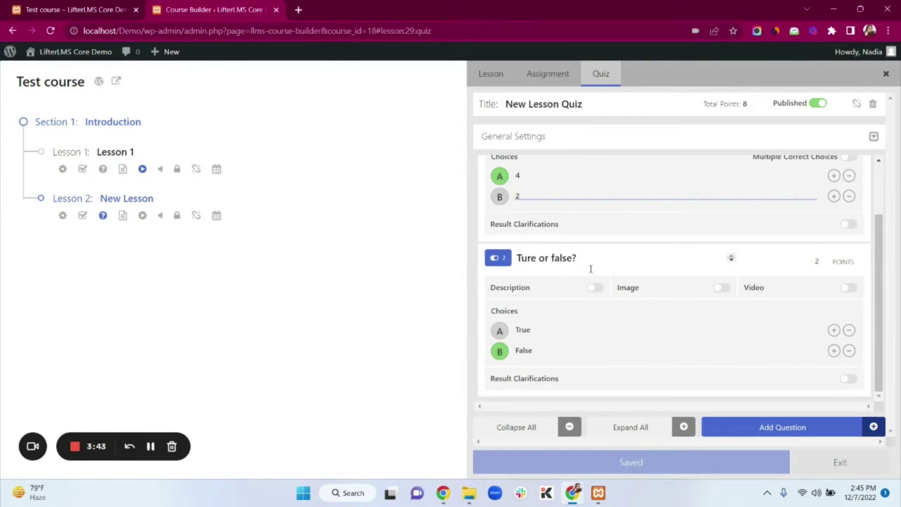
# As a student, mark Lesson 1 of Test course complete and open New Lesson Quiz.
pyautogui.click(67, 7)
pyautogui.scroll(-4, 245, 265)
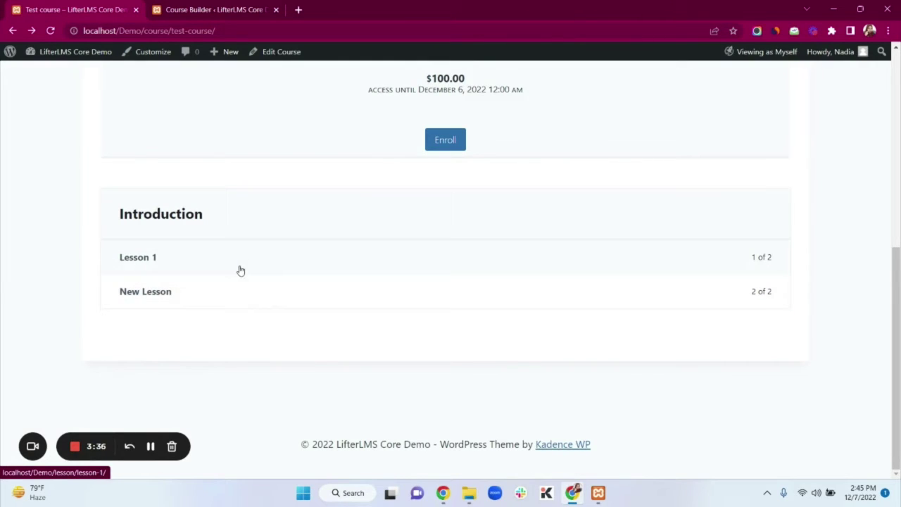
pyautogui.click(160, 262)
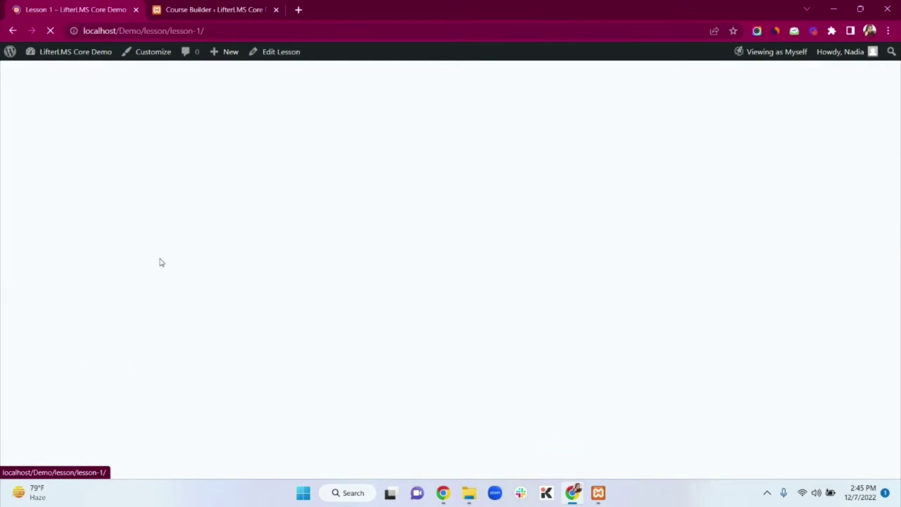
pyautogui.scroll(-2, 161, 263)
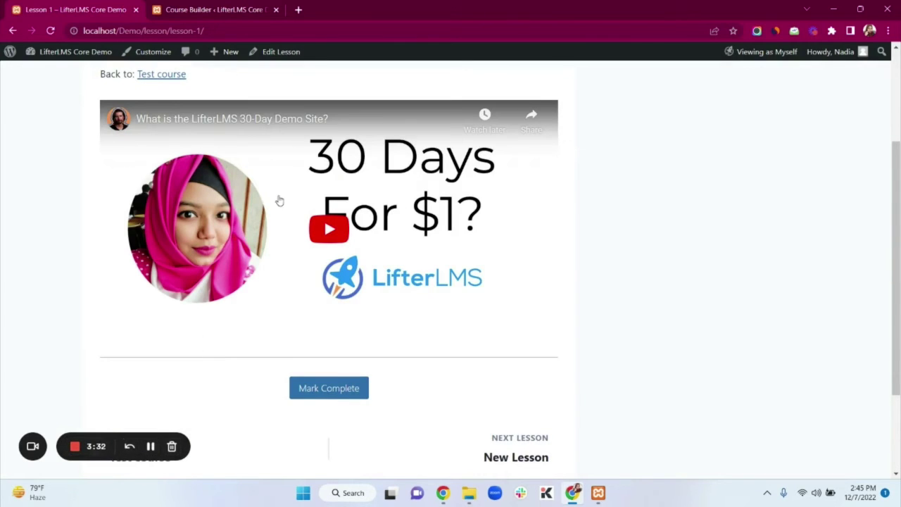
pyautogui.scroll(-2, 404, 225)
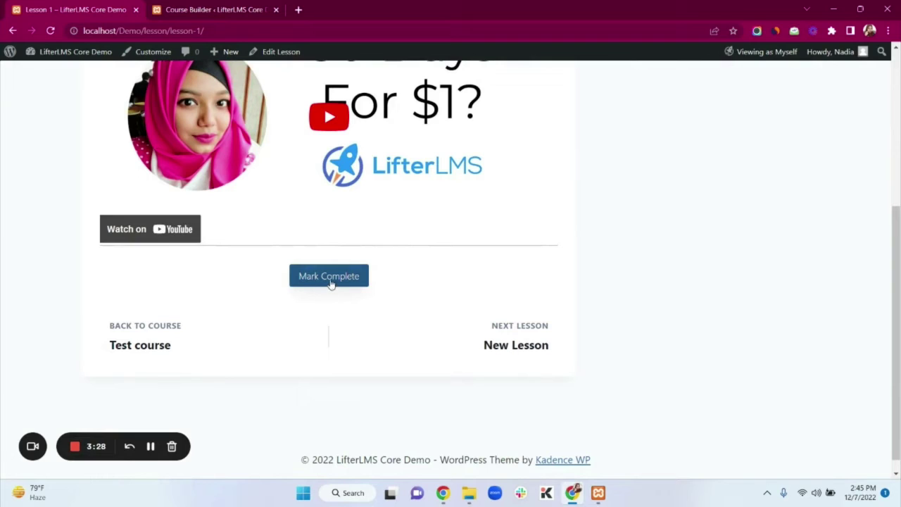
pyautogui.click(331, 281)
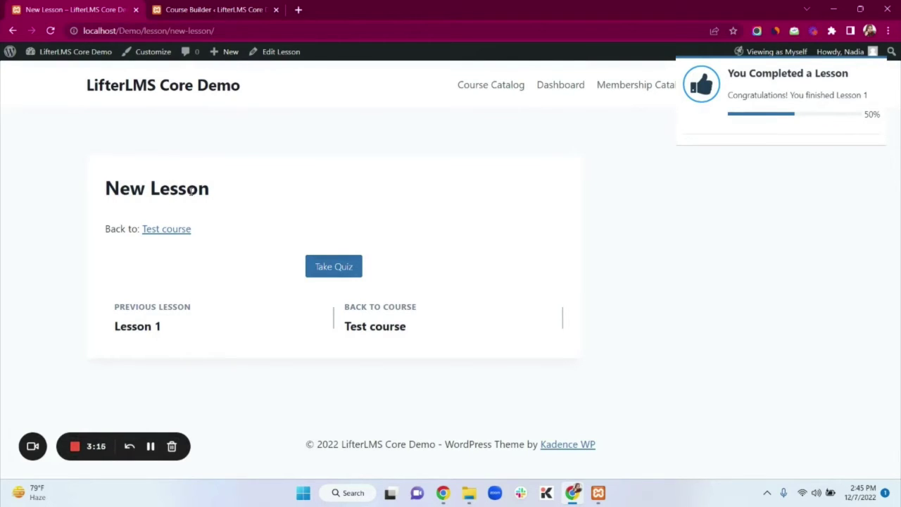
pyautogui.click(347, 267)
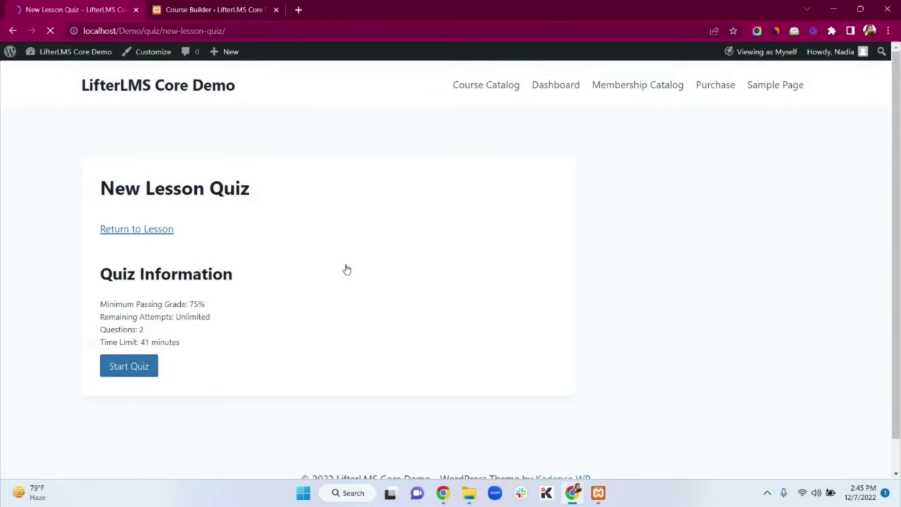
# Take the New Lesson Quiz, answering 4 and False, and submit it.
pyautogui.scroll(-1, 345, 267)
pyautogui.click(129, 335)
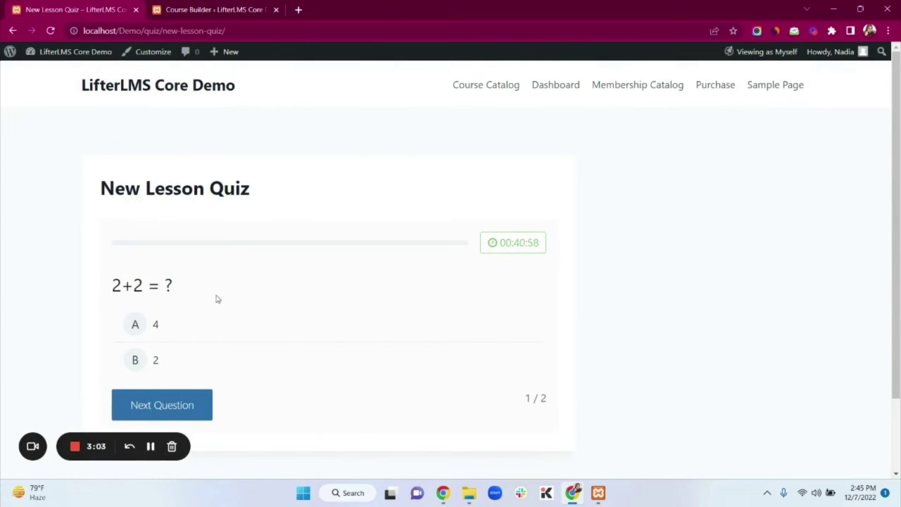
pyautogui.scroll(-2, 217, 298)
pyautogui.click(135, 236)
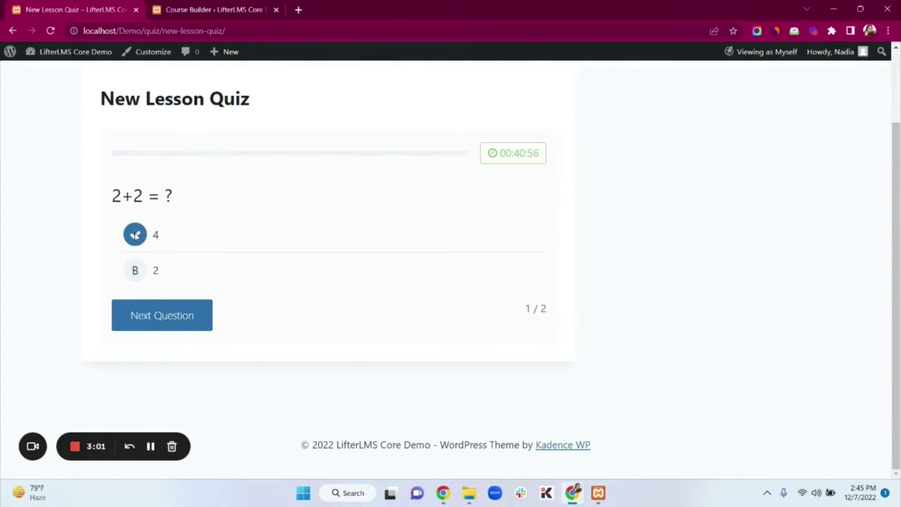
pyautogui.click(183, 316)
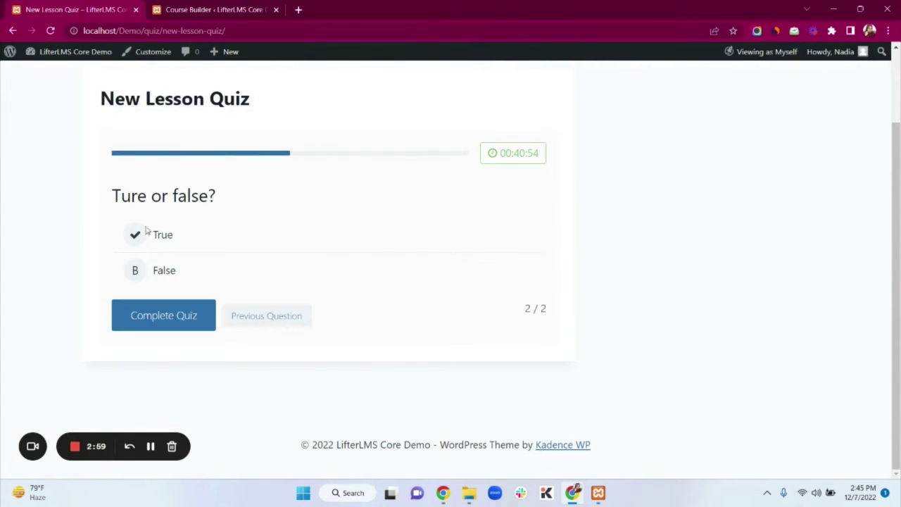
pyautogui.click(136, 272)
pyautogui.click(136, 273)
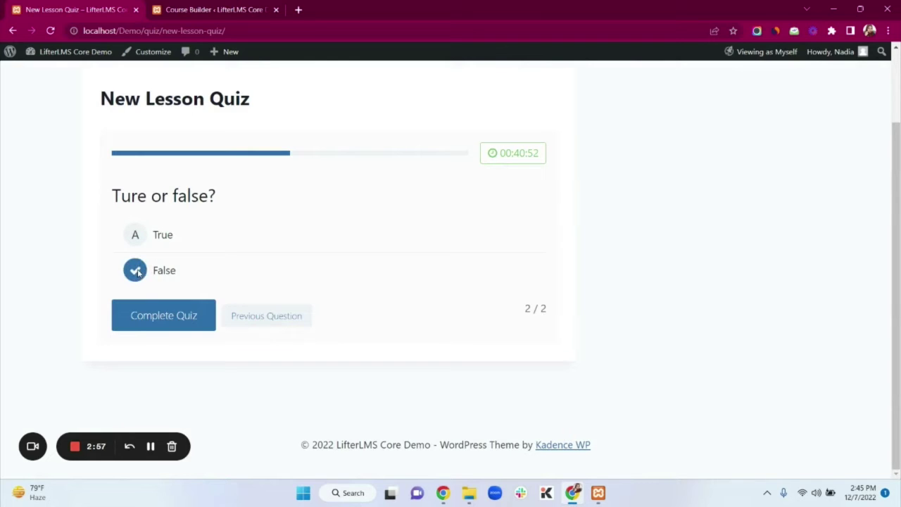
pyautogui.click(188, 317)
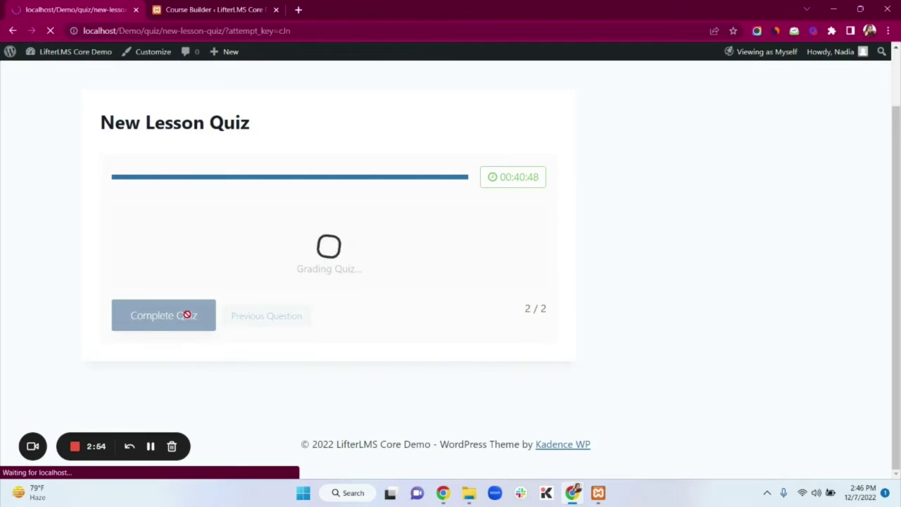
# Review the 100% pass result, then go back to the Course Builder.
pyautogui.scroll(-1, 494, 240)
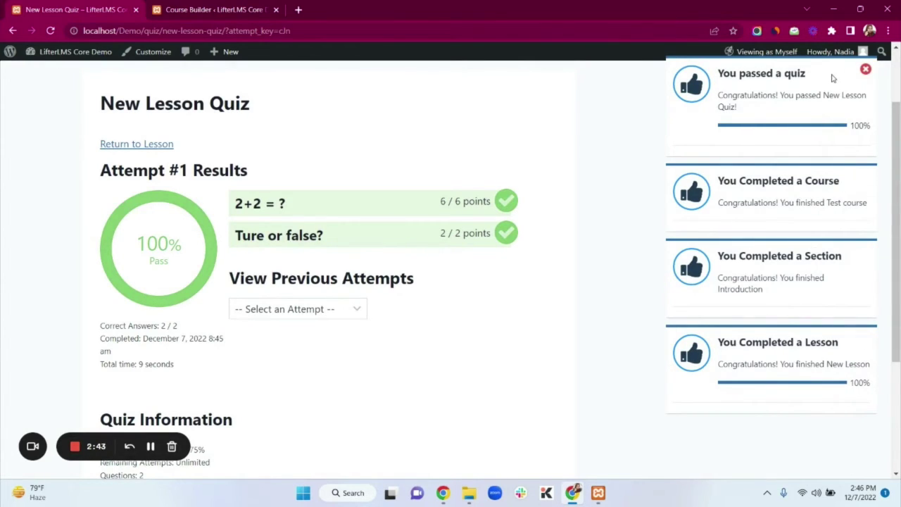
pyautogui.scroll(-2, 439, 342)
pyautogui.scroll(1, 439, 342)
pyautogui.scroll(-2, 438, 342)
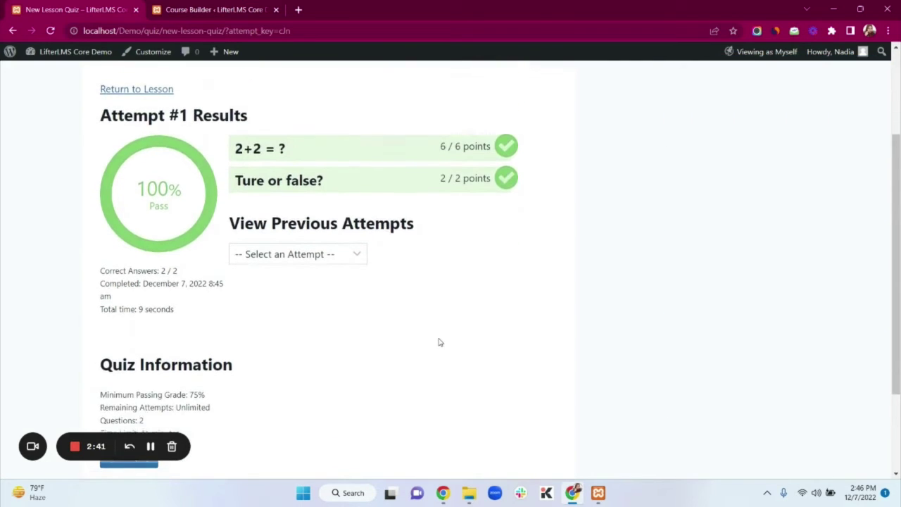
pyautogui.click(227, 9)
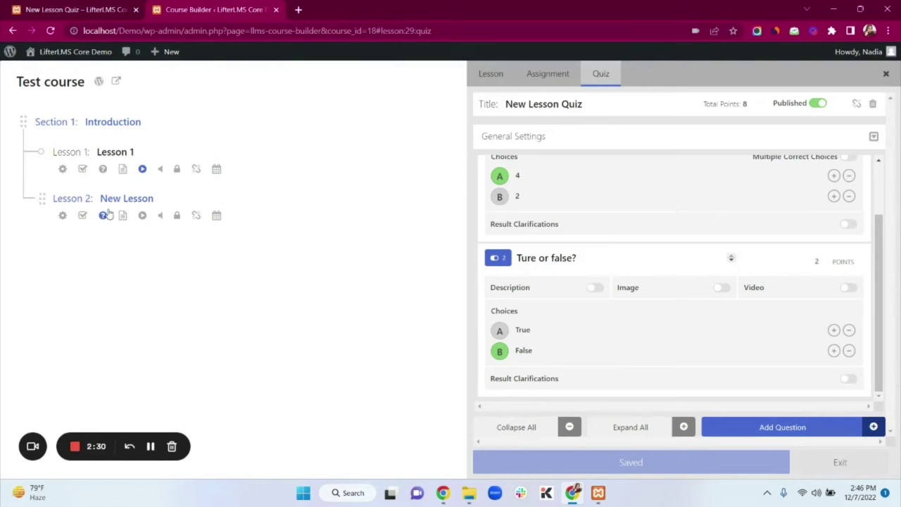
# Open Lesson 2's settings to require a passing grade on its quiz.
pyautogui.click(83, 216)
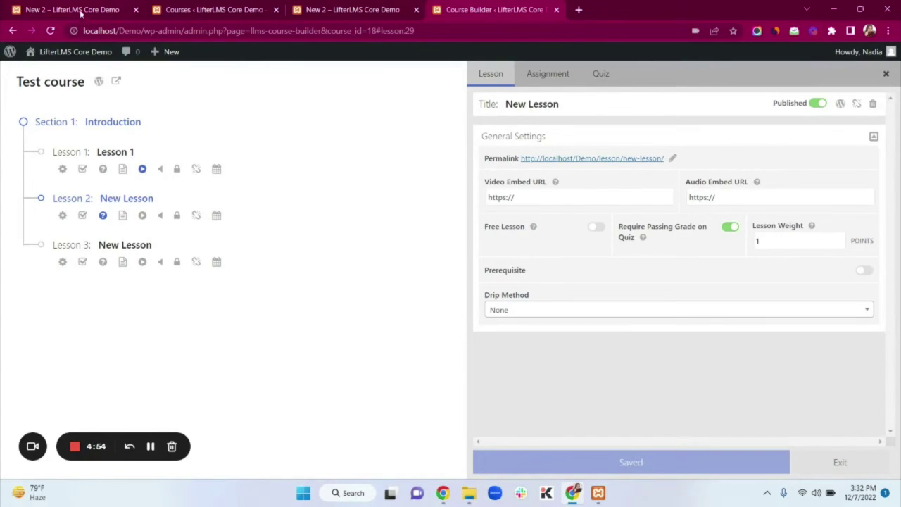
# Go to the Courses list and edit the New 2 course.
pyautogui.click(204, 10)
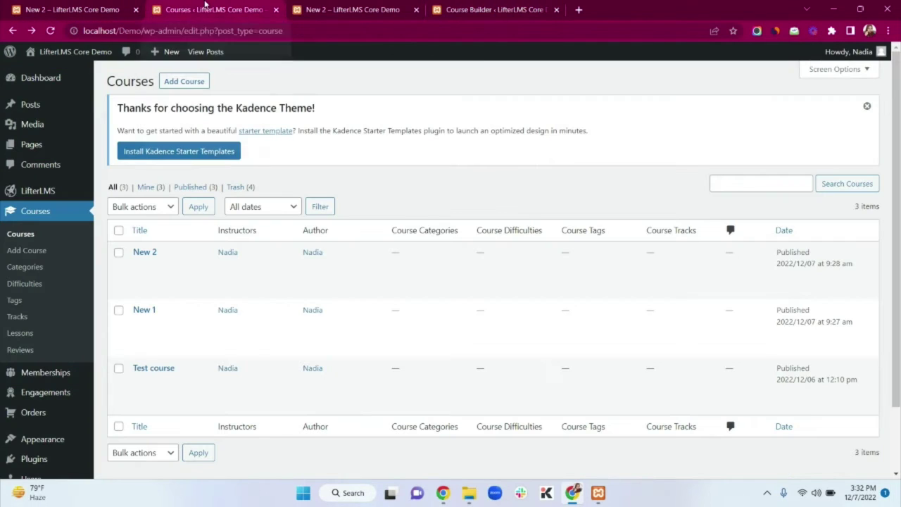
pyautogui.moveTo(135, 288)
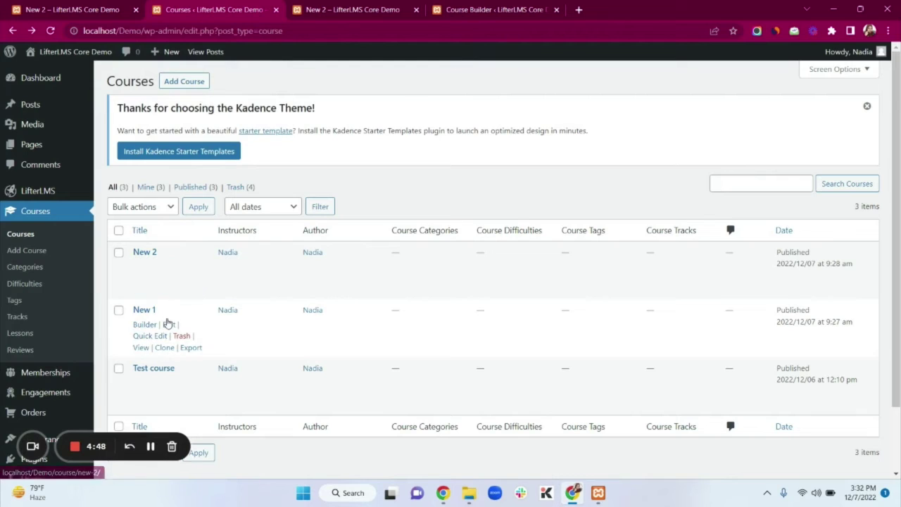
pyautogui.moveTo(167, 323)
pyautogui.moveTo(133, 255)
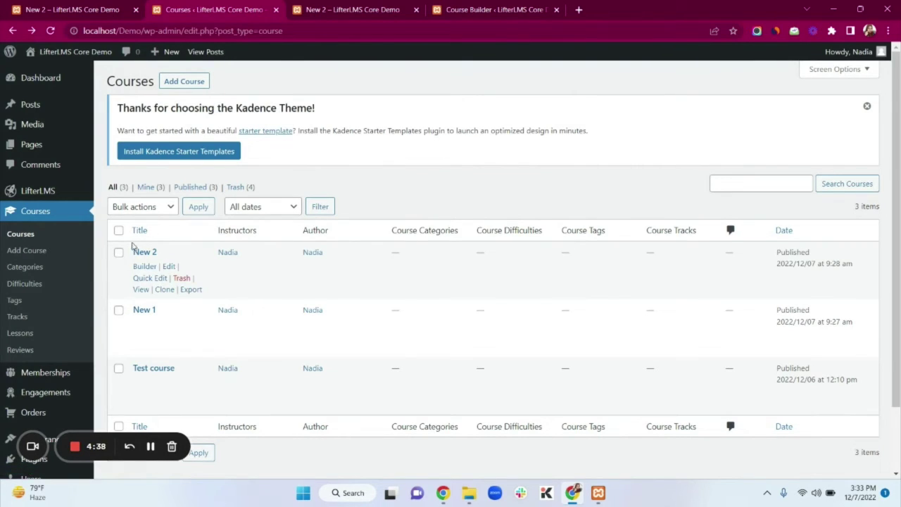
pyautogui.click(169, 267)
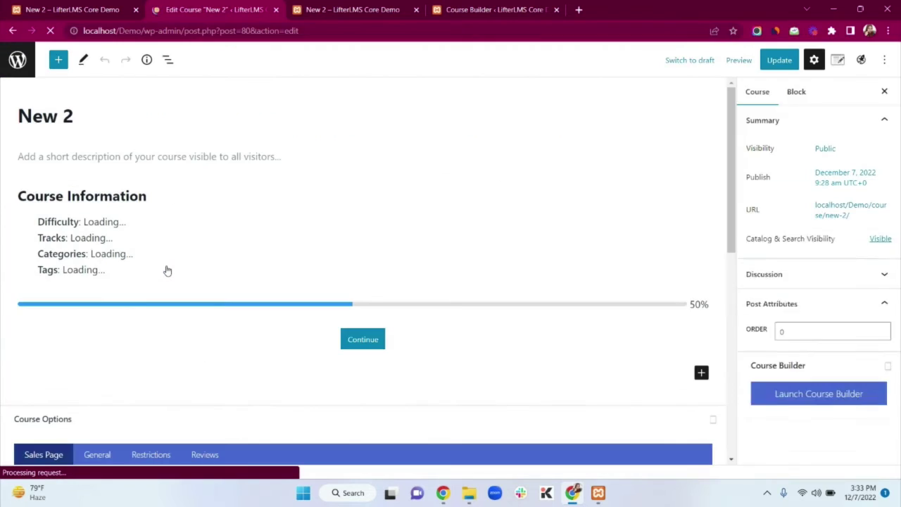
# Make New 1 (ID# 70) New 2's required prerequisite, update, and view New 2 as a student.
pyautogui.scroll(-3, 165, 267)
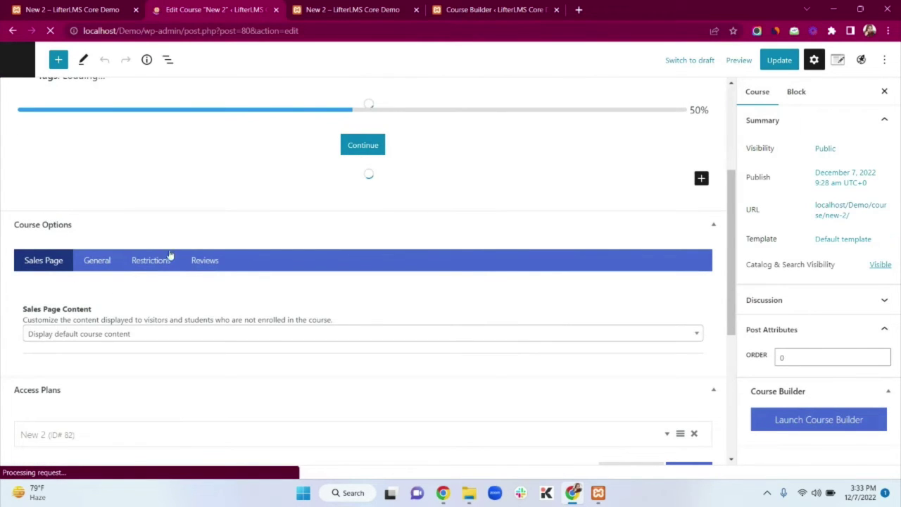
pyautogui.scroll(-1, 162, 266)
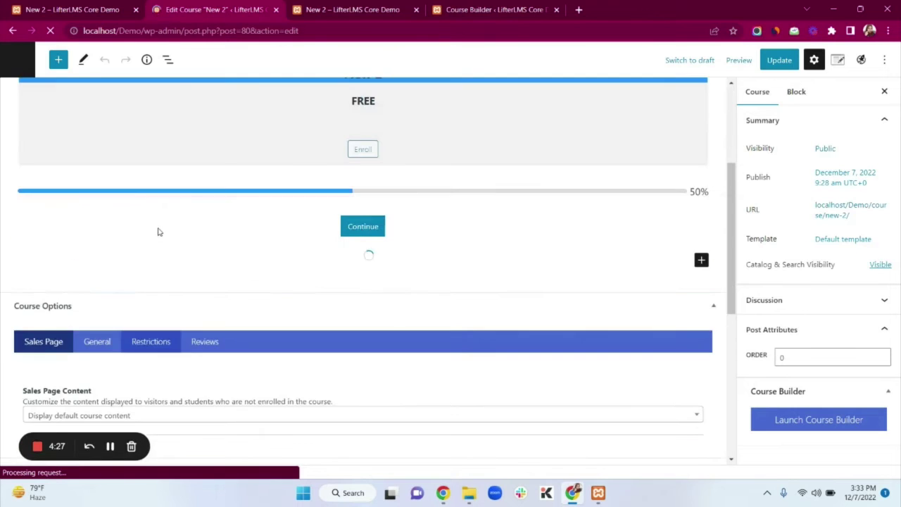
pyautogui.scroll(-2, 163, 348)
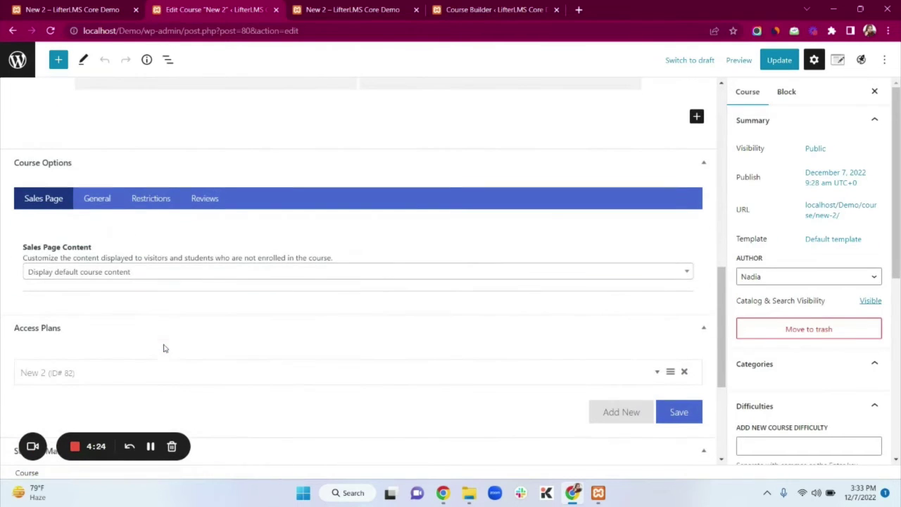
pyautogui.click(160, 200)
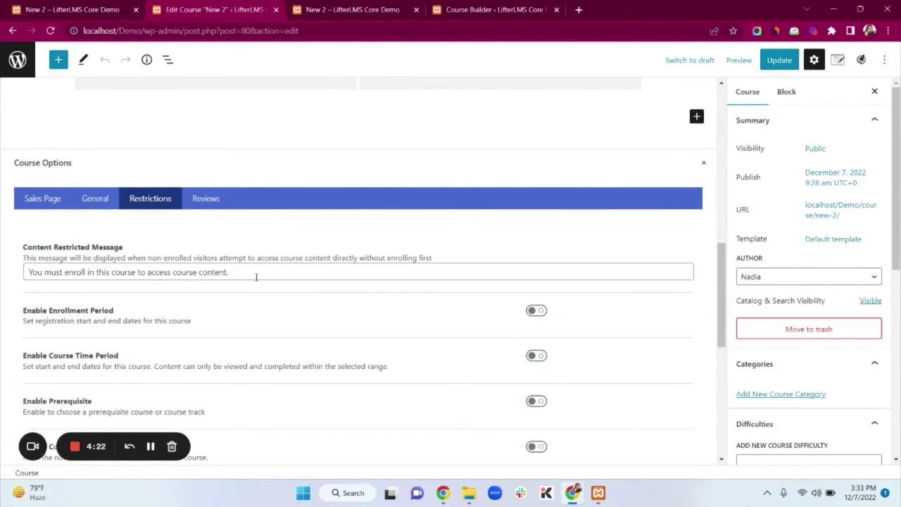
pyautogui.scroll(-2, 256, 277)
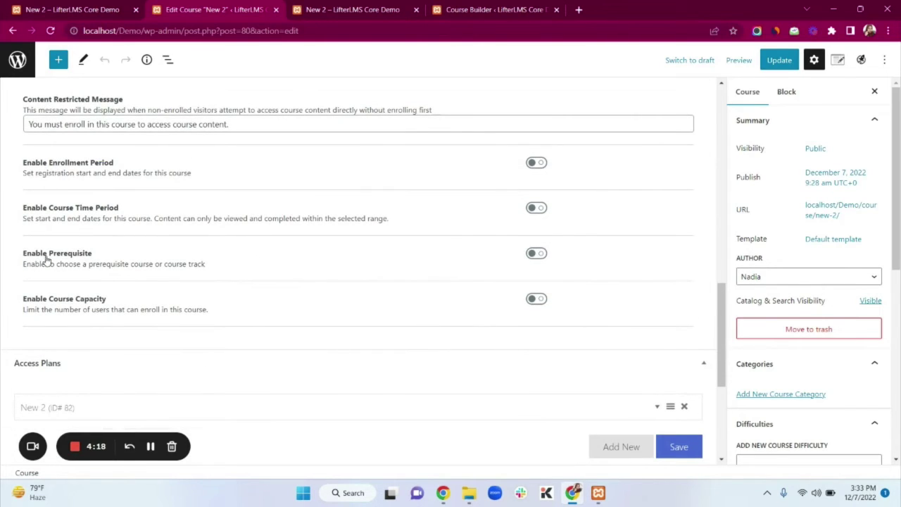
pyautogui.click(534, 256)
pyautogui.click(223, 325)
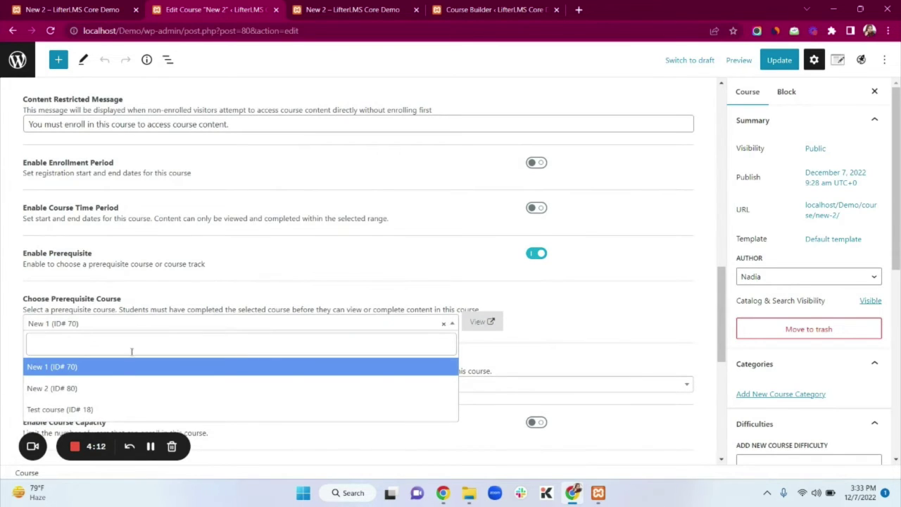
pyautogui.click(111, 369)
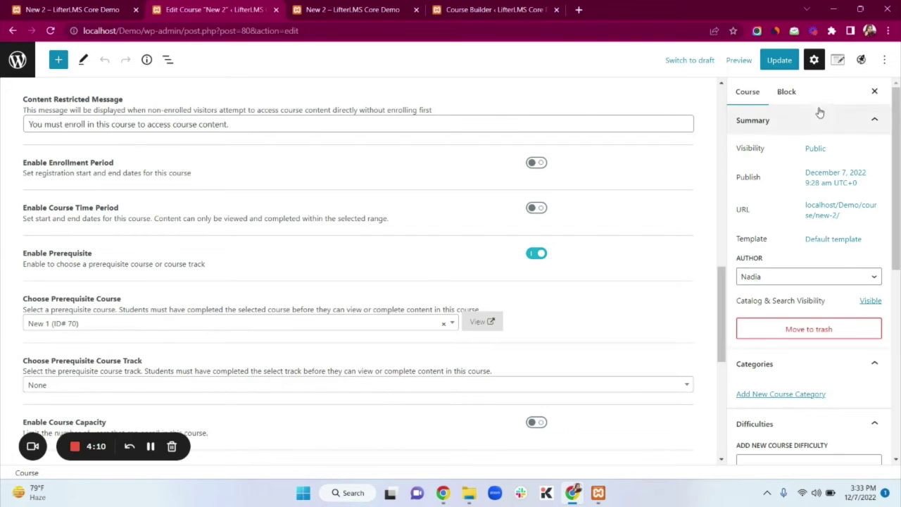
pyautogui.click(777, 61)
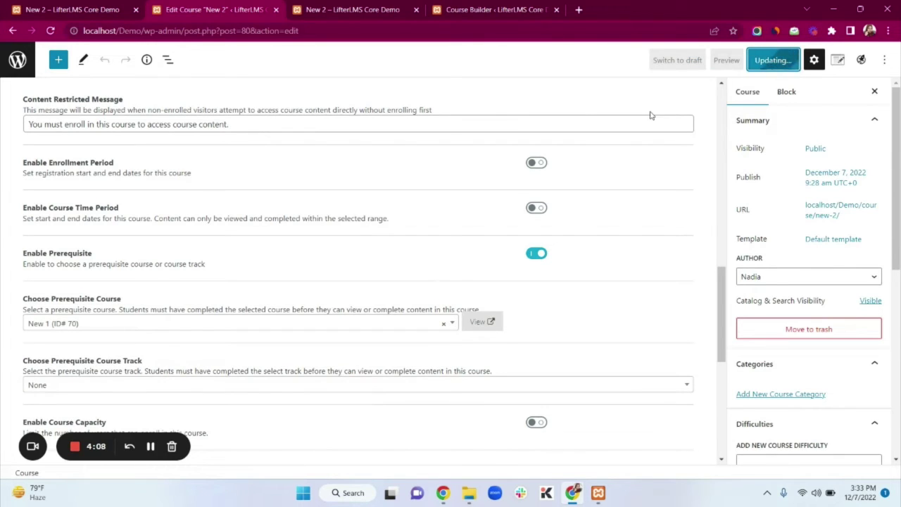
pyautogui.click(371, 11)
# Verify in student view that New 2's lessons stay locked until New 1 is completed, then go to the Dashboard.
pyautogui.click(51, 31)
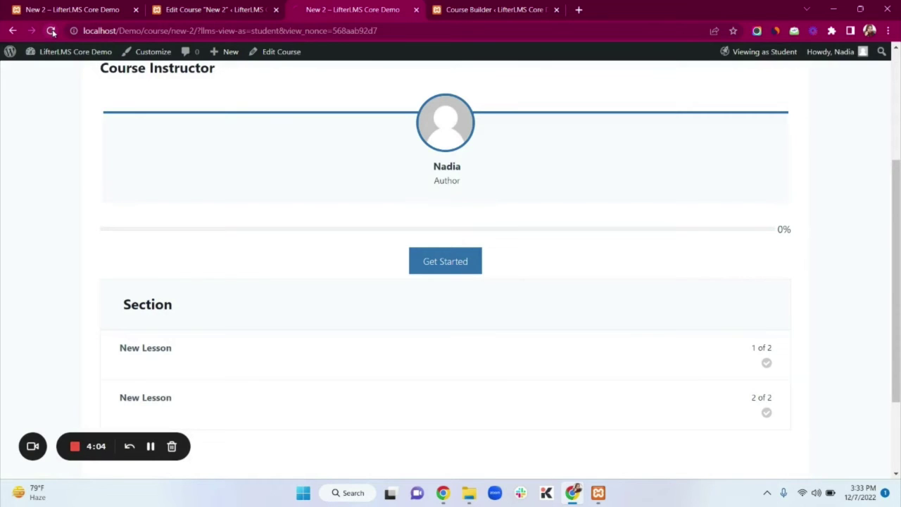
pyautogui.scroll(-2, 241, 229)
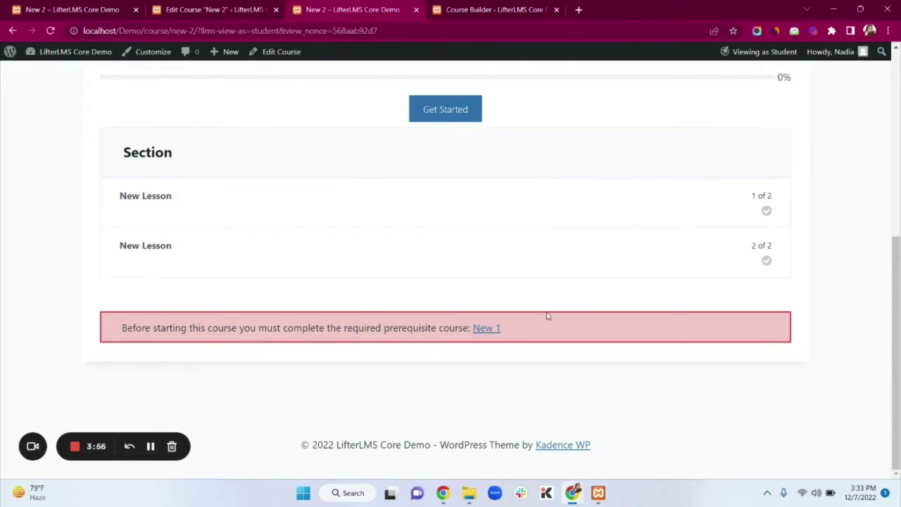
pyautogui.moveTo(750, 56)
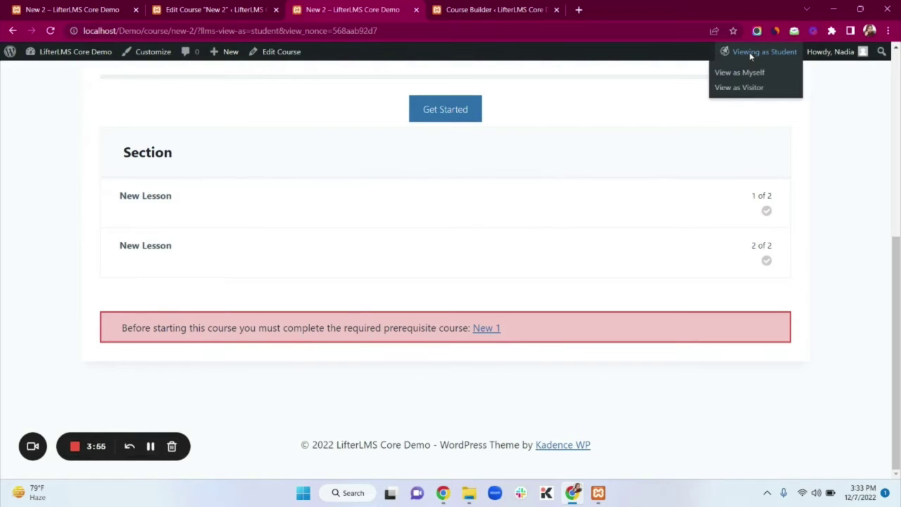
pyautogui.click(753, 88)
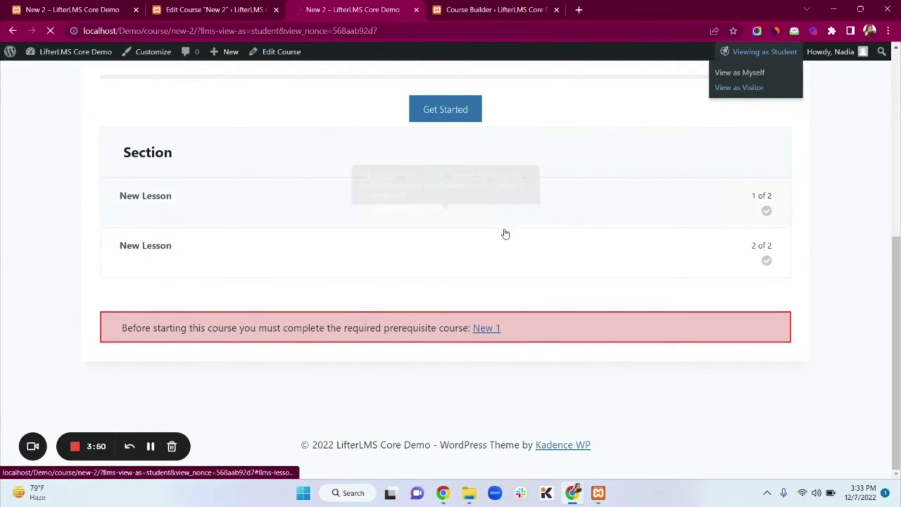
pyautogui.moveTo(178, 200)
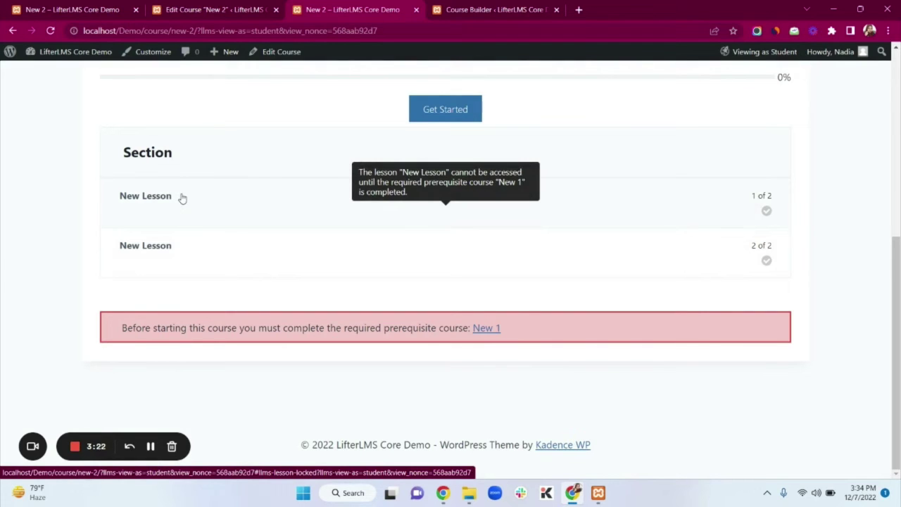
pyautogui.click(150, 446)
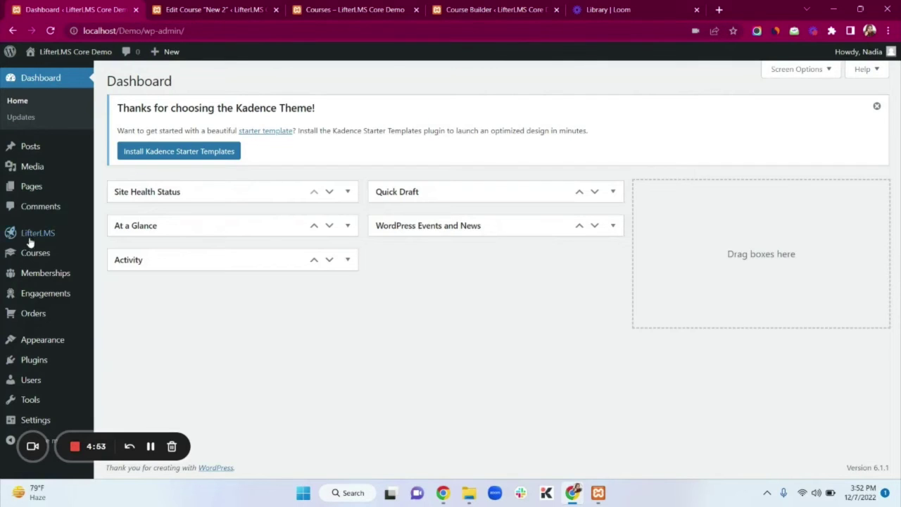
# Add a new membership and title it 'Test Membership'.
pyautogui.moveTo(45, 282)
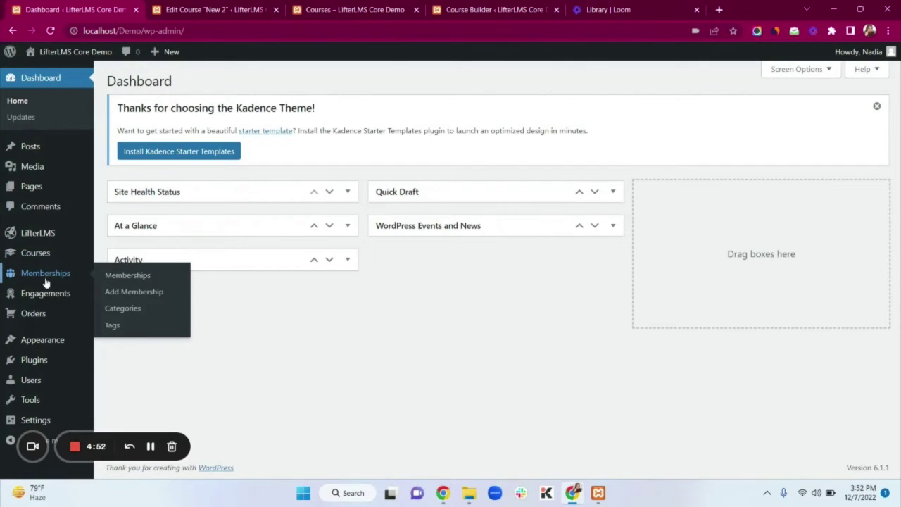
pyautogui.click(122, 299)
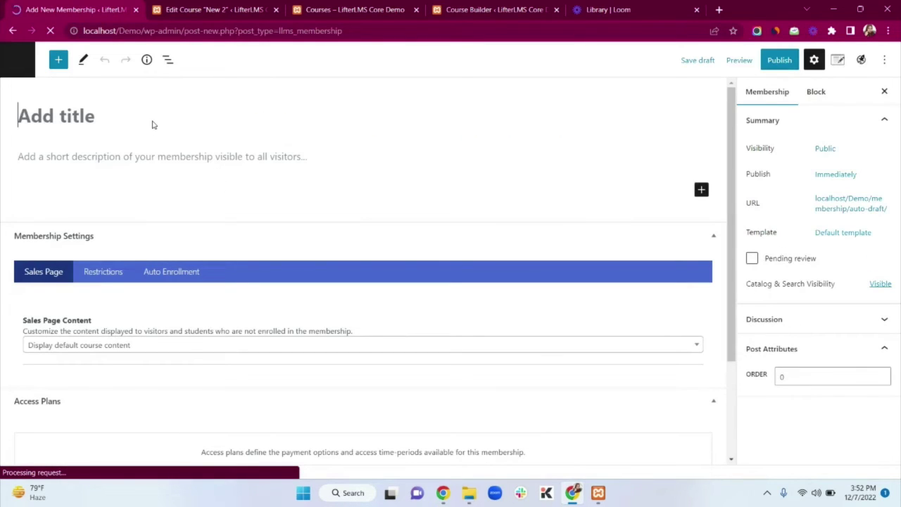
pyautogui.write('Test ')
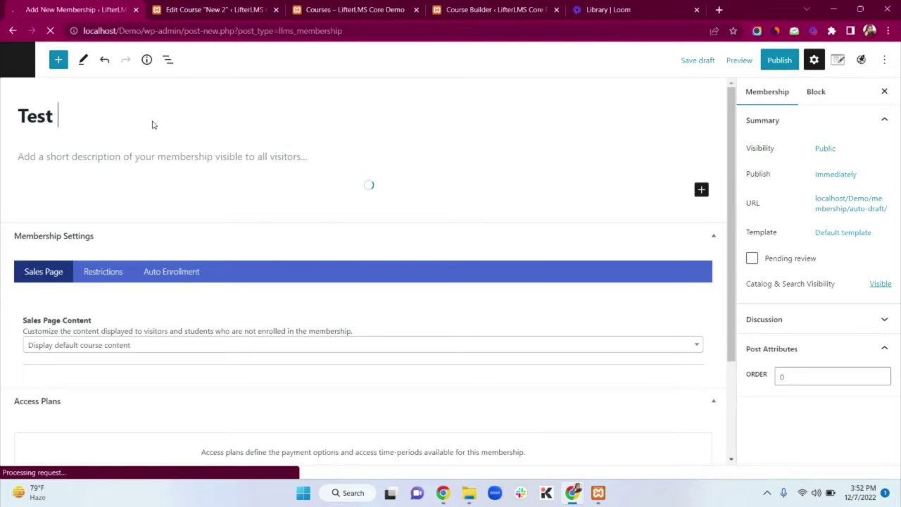
pyautogui.write('Membership')
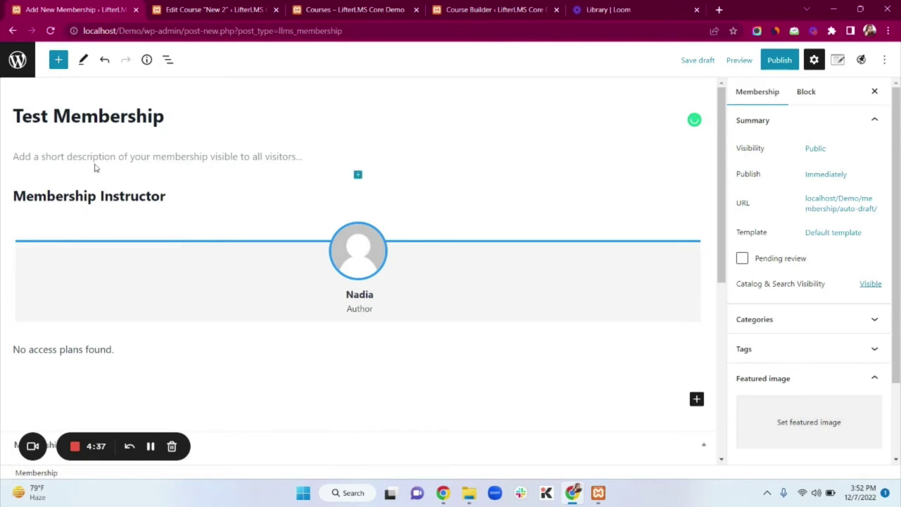
# Add an access plan titled 'Test' with its SKU and Enroll button text.
pyautogui.scroll(-5, 350, 273)
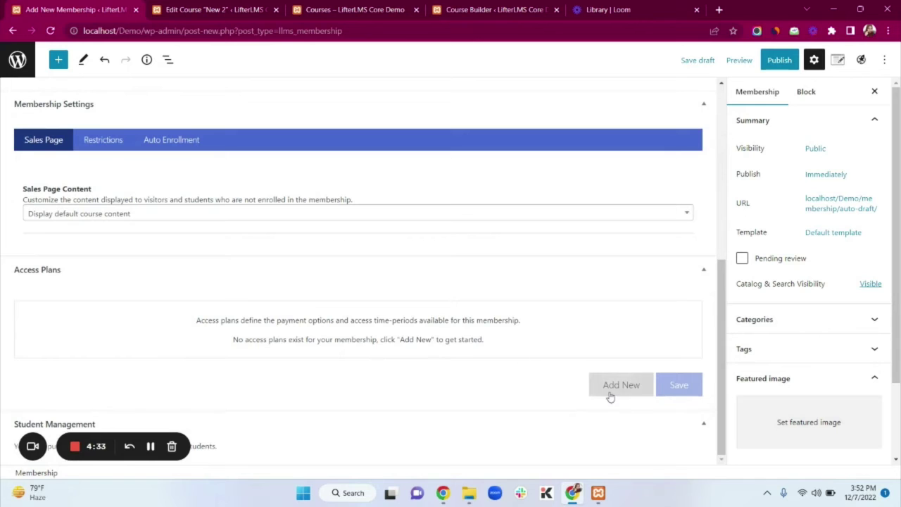
pyautogui.click(614, 387)
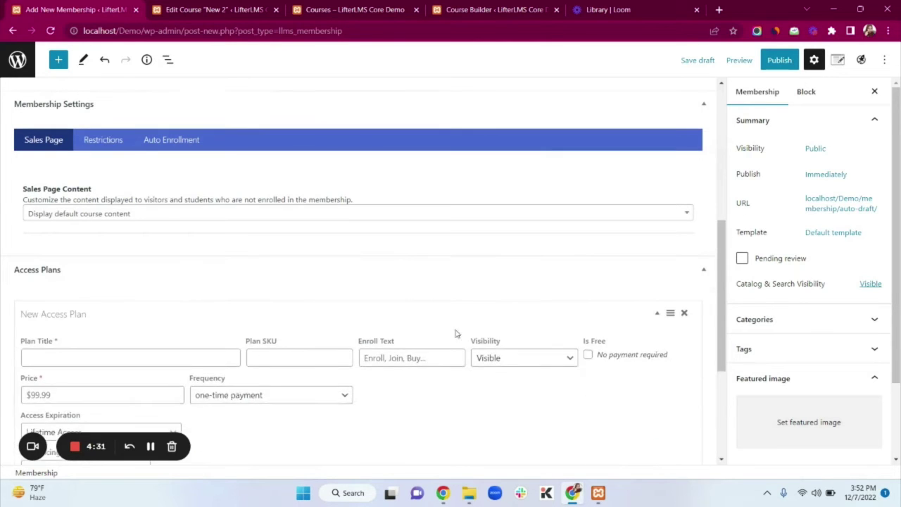
pyautogui.scroll(-2, 450, 328)
pyautogui.click(155, 259)
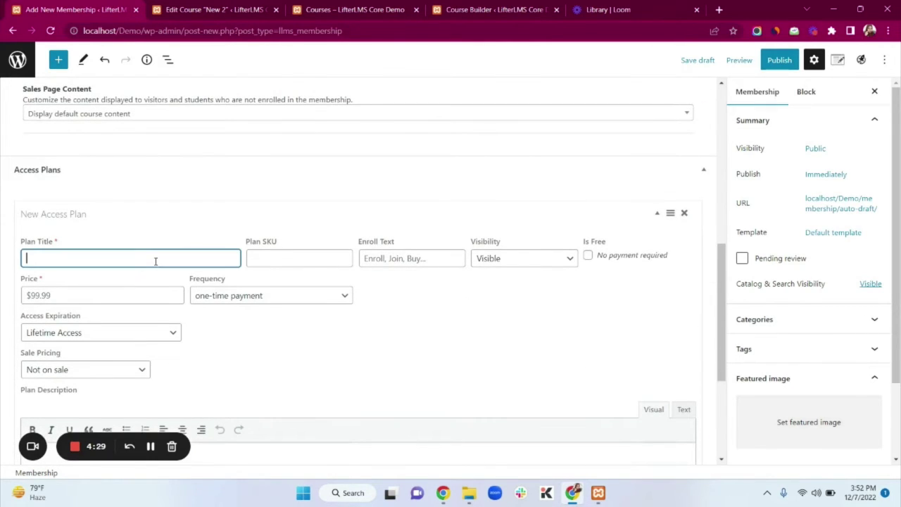
pyautogui.write('Test')
pyautogui.click(268, 257)
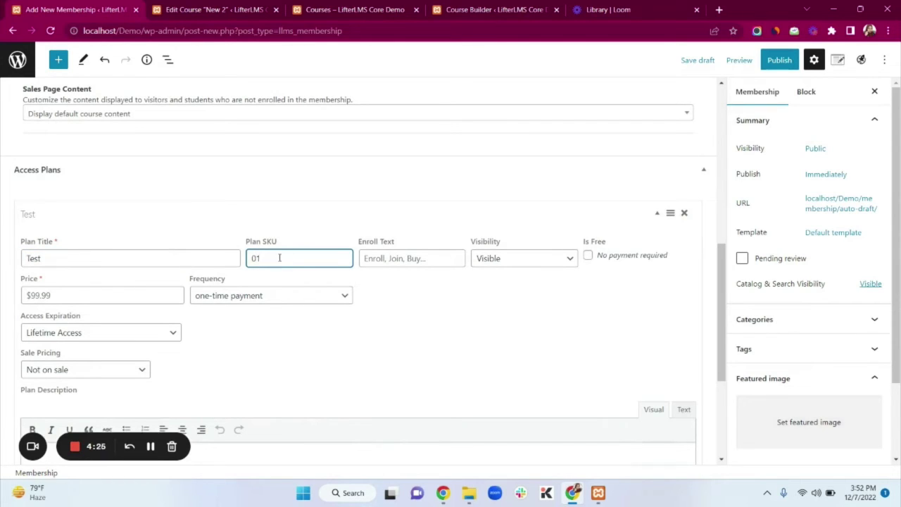
pyautogui.click(369, 258)
pyautogui.write('Enroll')
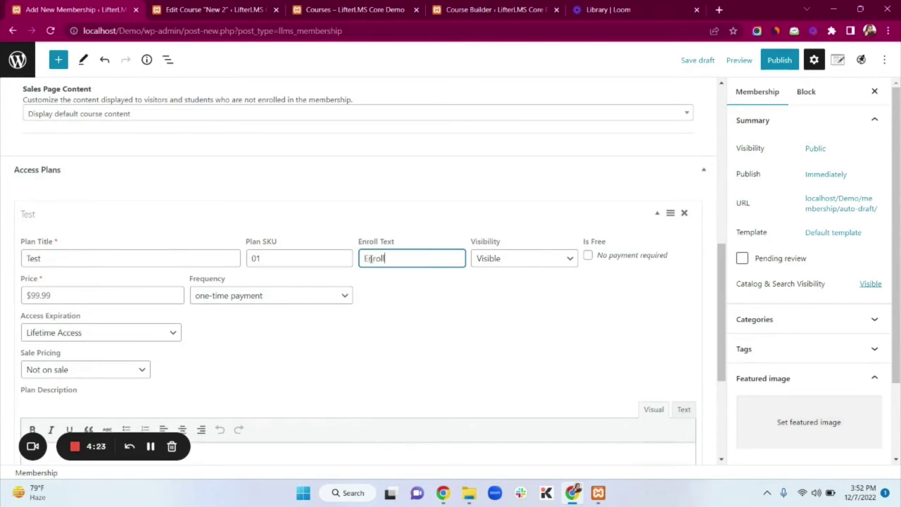
# Make the Test plan a paid one-time plan at $1,000 and save it.
pyautogui.click(588, 256)
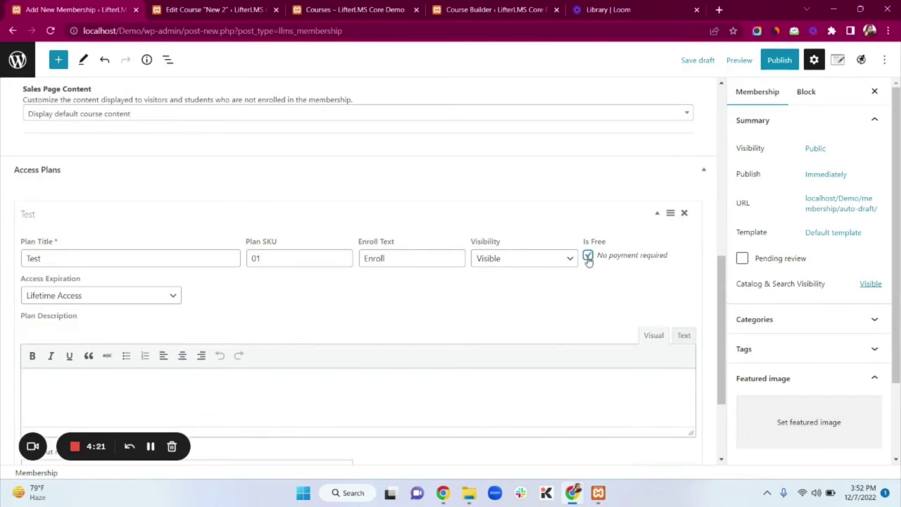
pyautogui.click(588, 257)
pyautogui.doubleClick(105, 300)
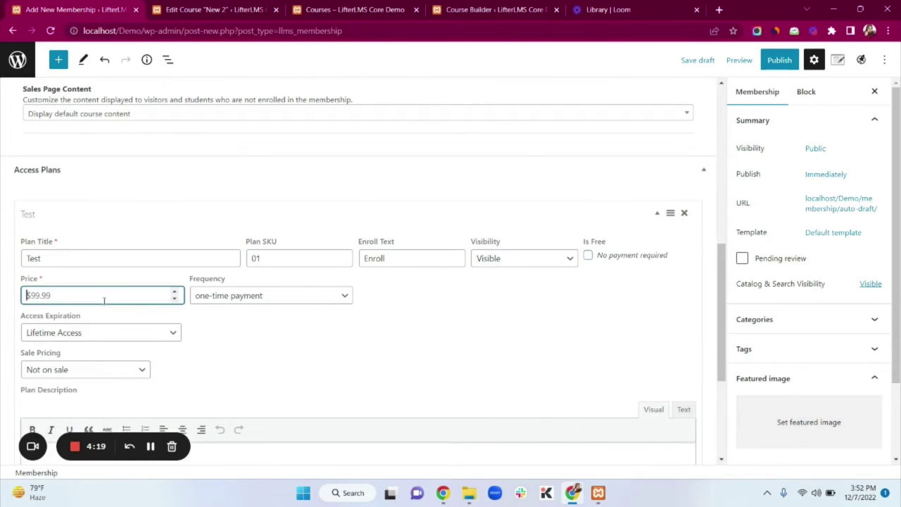
pyautogui.write('1000')
pyautogui.click(471, 321)
pyautogui.scroll(-3, 472, 321)
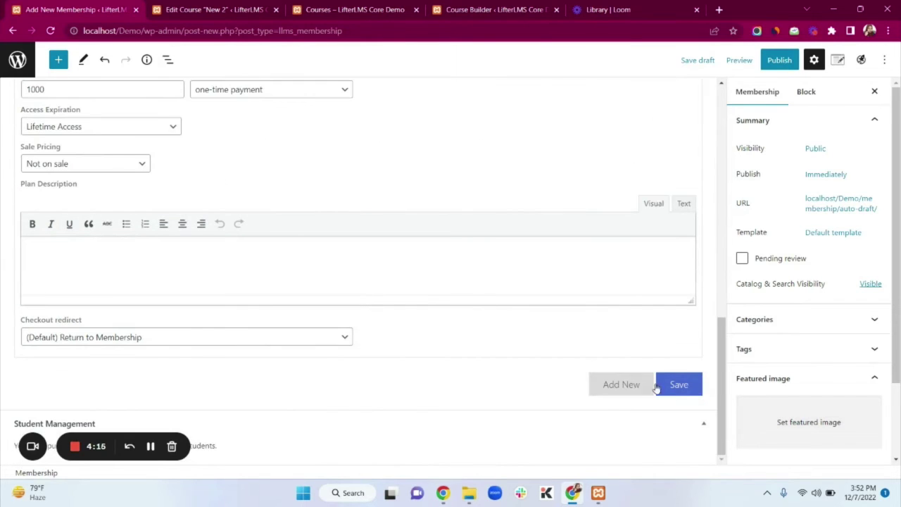
pyautogui.click(656, 387)
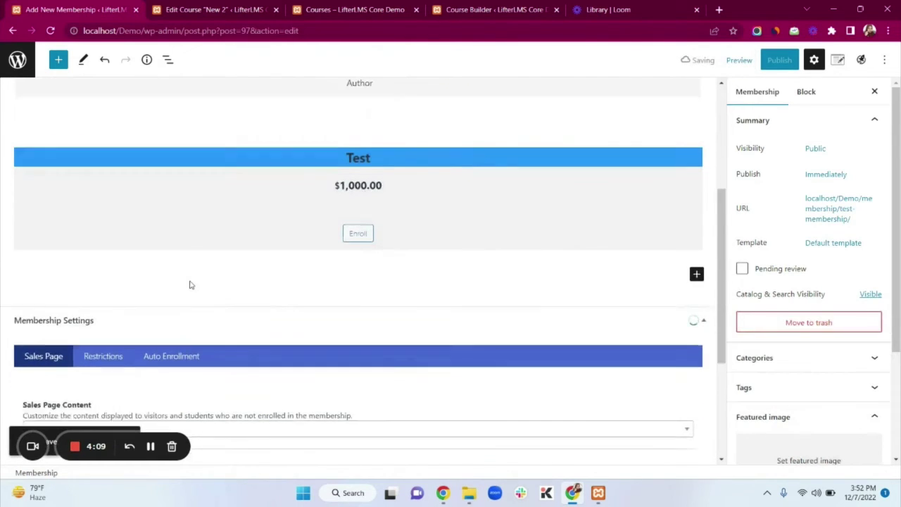
# Auto-enroll members into Test course (ID# 18), save, and publish Test Membership.
pyautogui.scroll(-1, 189, 284)
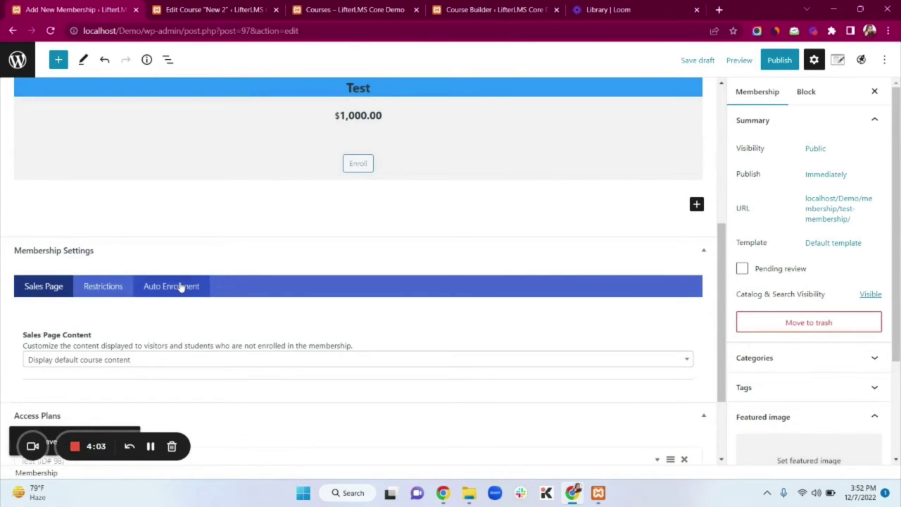
pyautogui.click(181, 286)
pyautogui.scroll(-2, 179, 286)
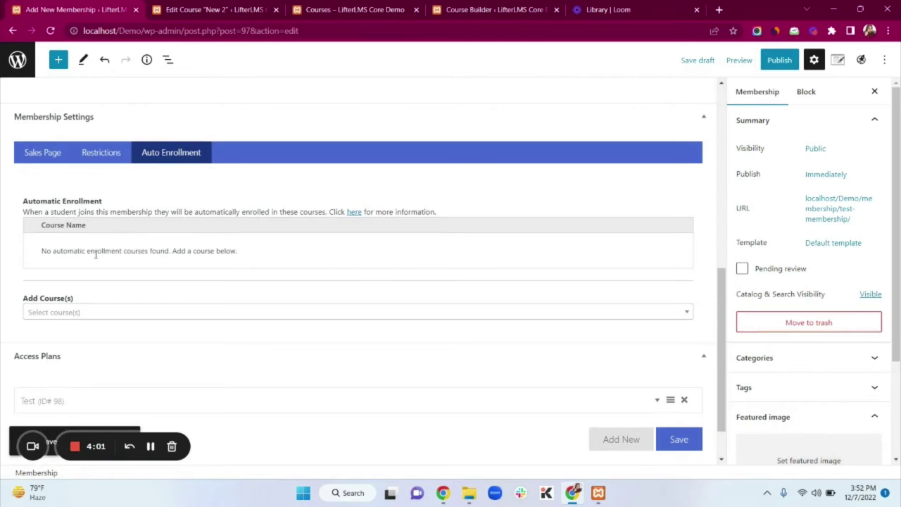
pyautogui.click(67, 318)
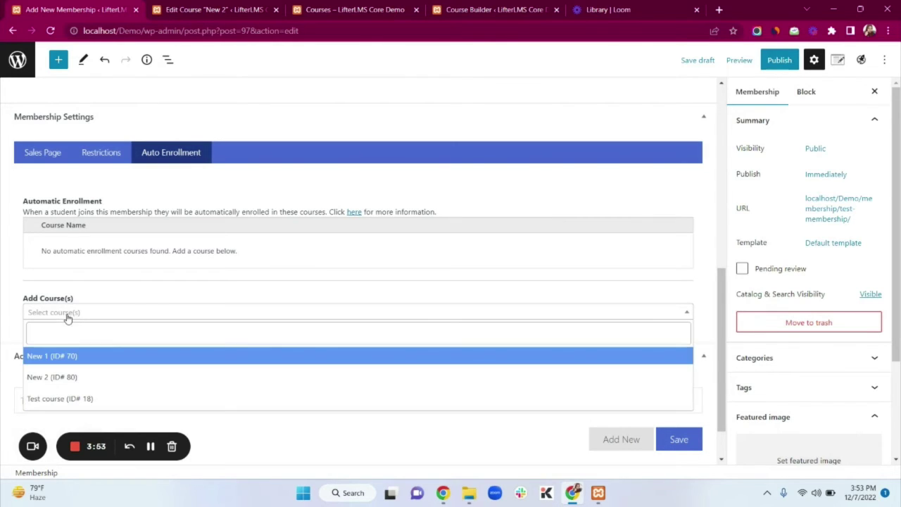
pyautogui.click(71, 398)
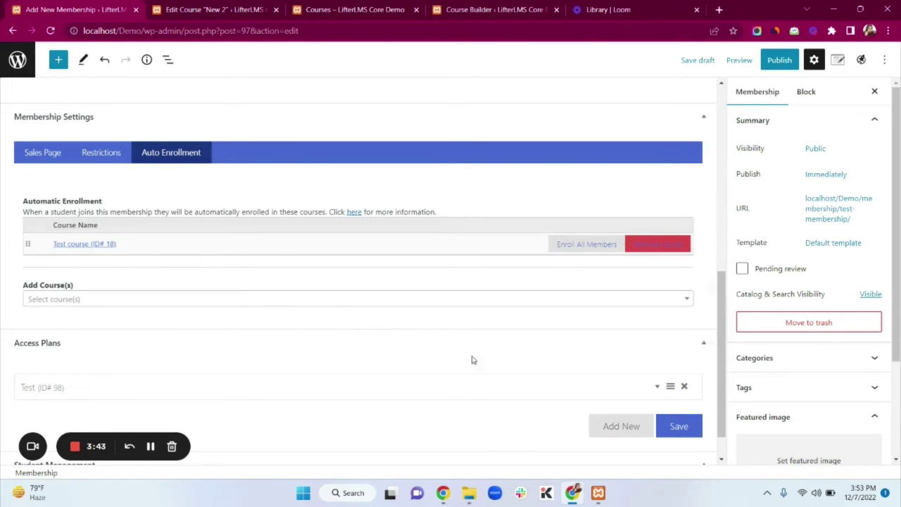
pyautogui.click(673, 430)
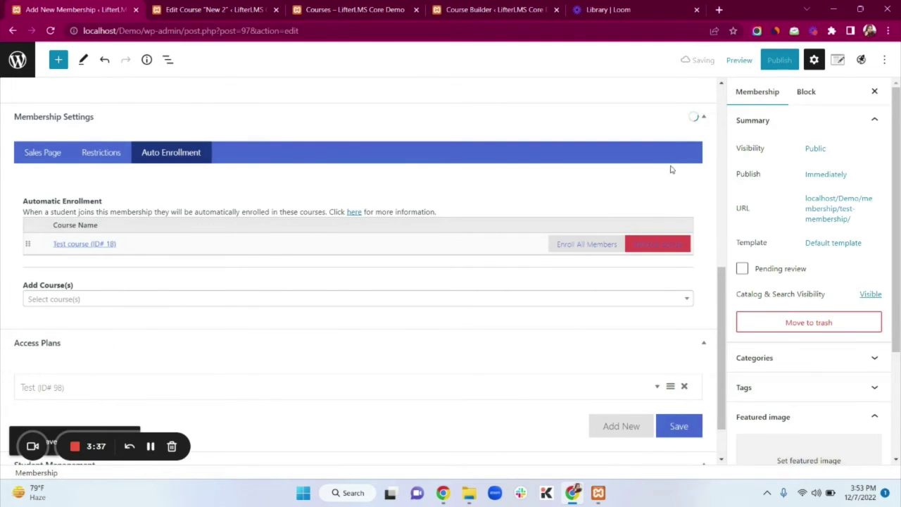
pyautogui.click(780, 61)
pyautogui.click(781, 60)
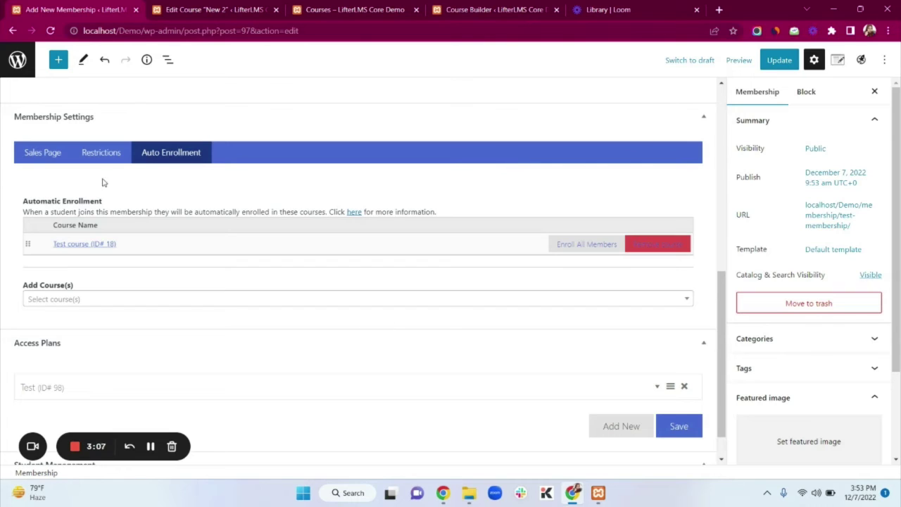
# Open the Test Membership page in a new tab and enroll in its $1,000 Test plan.
pyautogui.click(18, 62)
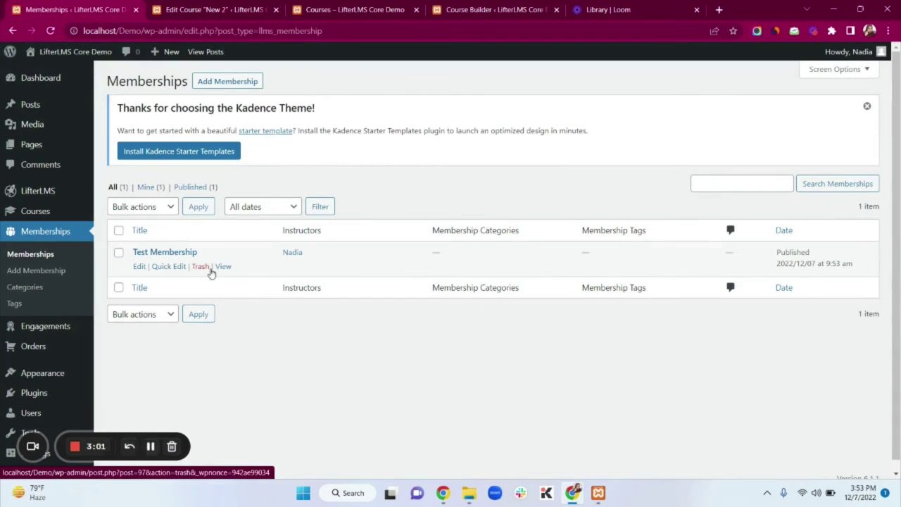
pyautogui.rightClick(223, 268)
pyautogui.click(257, 282)
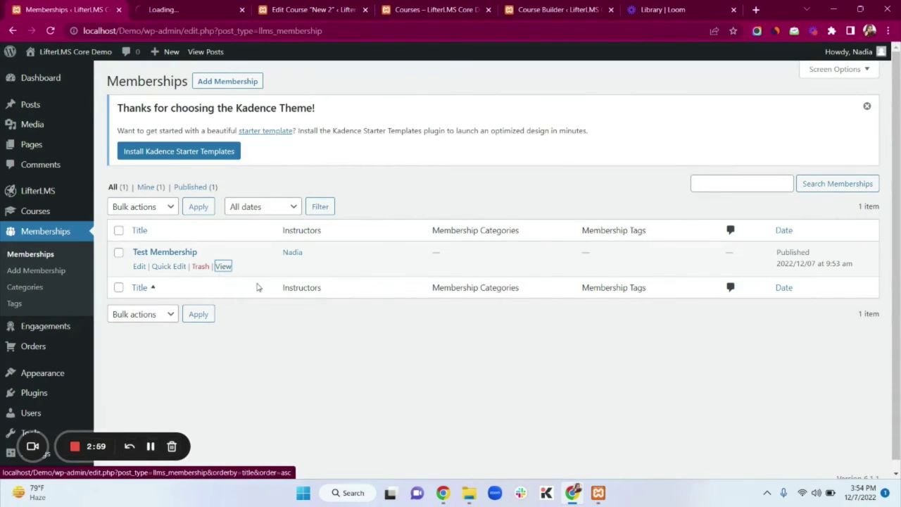
pyautogui.click(200, 10)
pyautogui.scroll(-3, 420, 303)
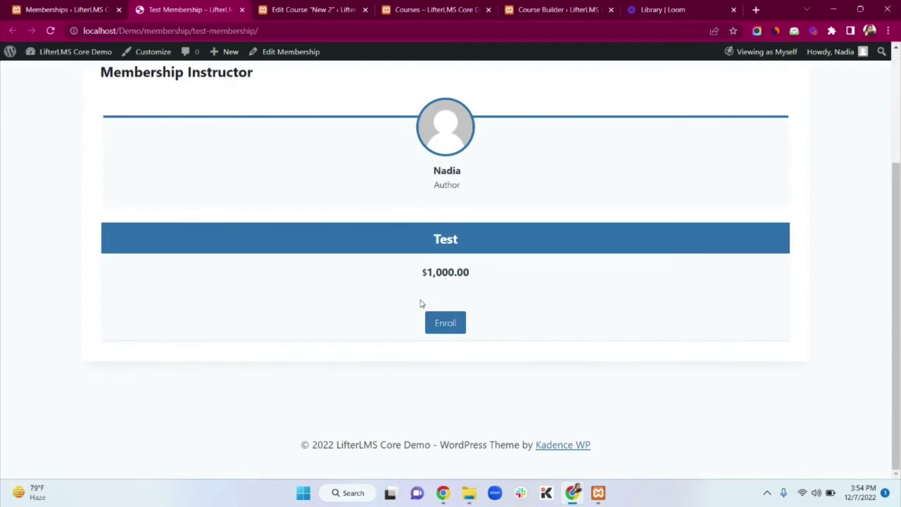
pyautogui.scroll(3, 545, 322)
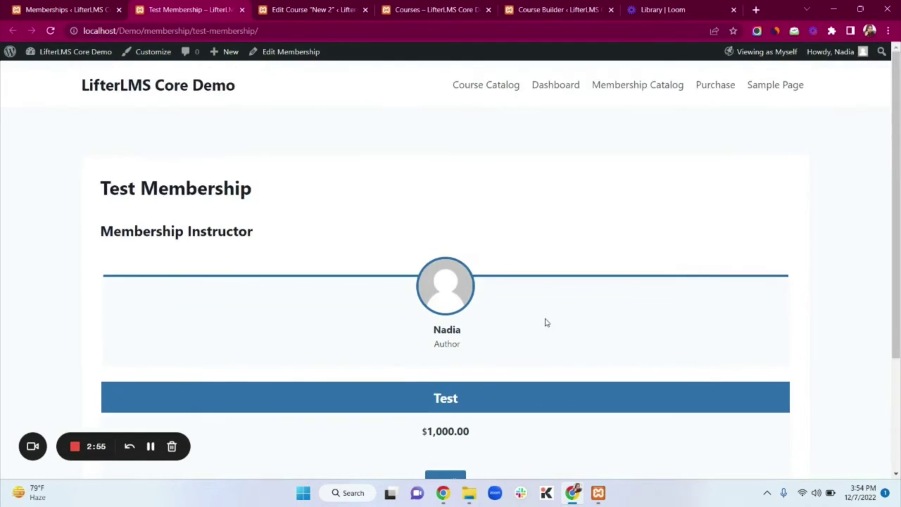
pyautogui.scroll(-3, 374, 380)
pyautogui.scroll(3, 555, 302)
pyautogui.scroll(-3, 554, 302)
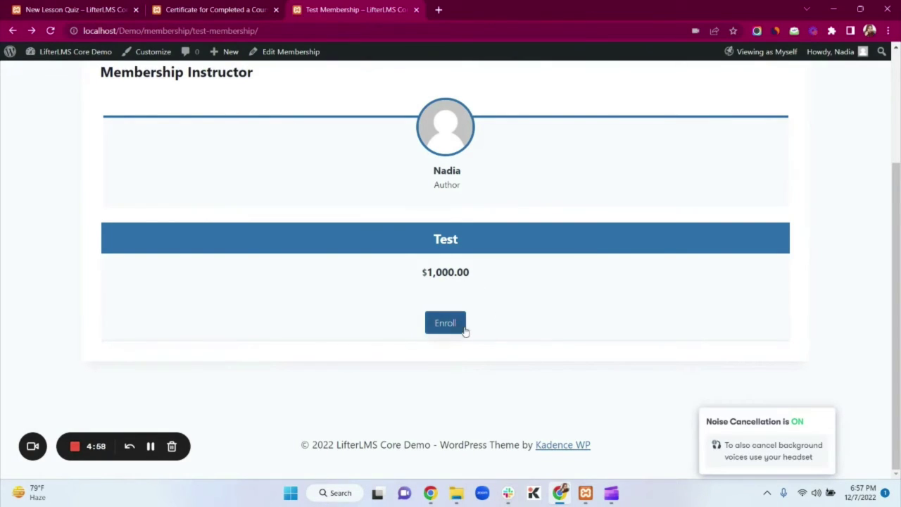
pyautogui.click(455, 328)
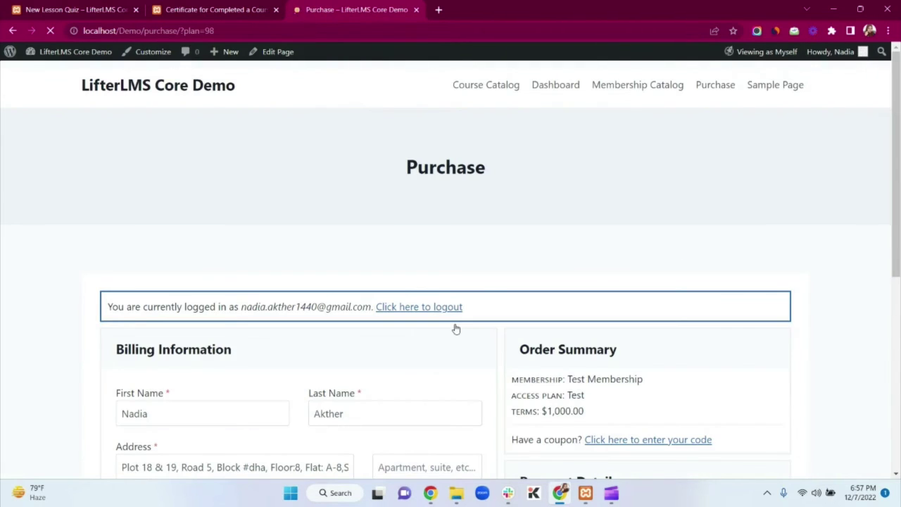
pyautogui.scroll(-5, 455, 328)
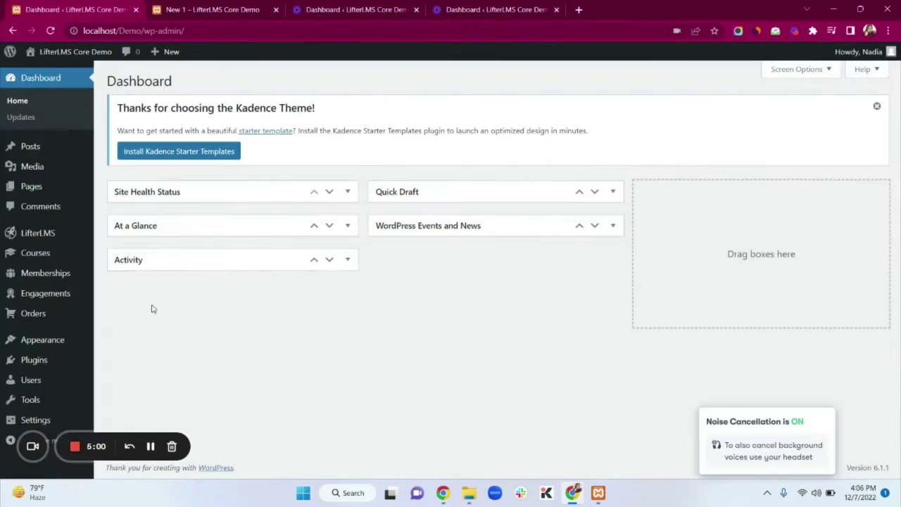
# Go to Engagements > Certificates and add a new certificate template.
pyautogui.moveTo(57, 302)
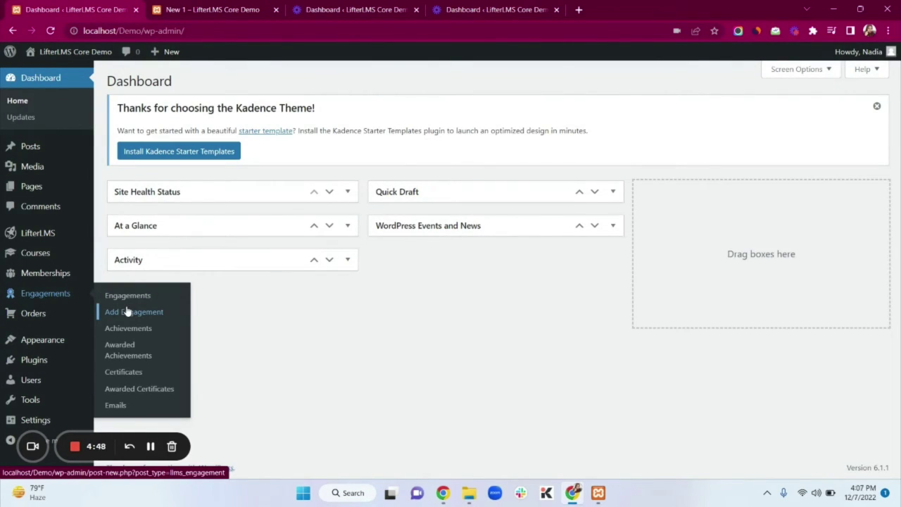
pyautogui.click(128, 378)
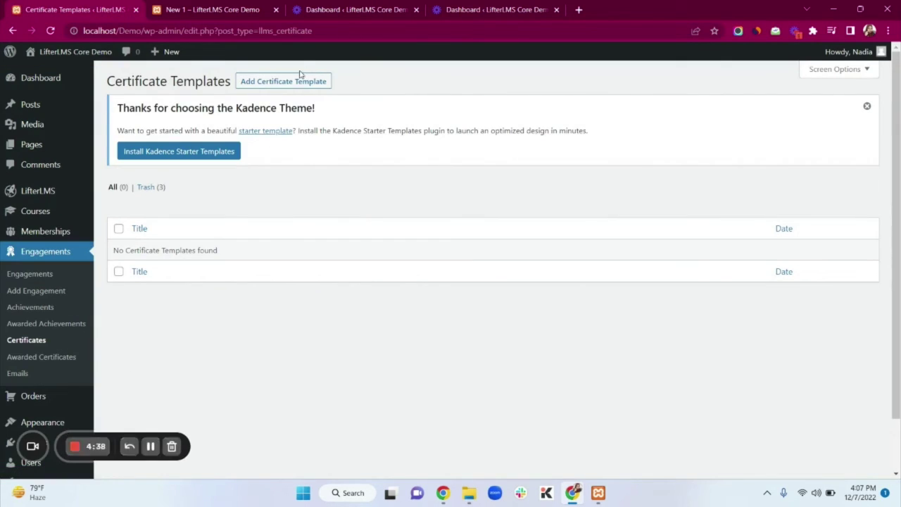
pyautogui.click(282, 83)
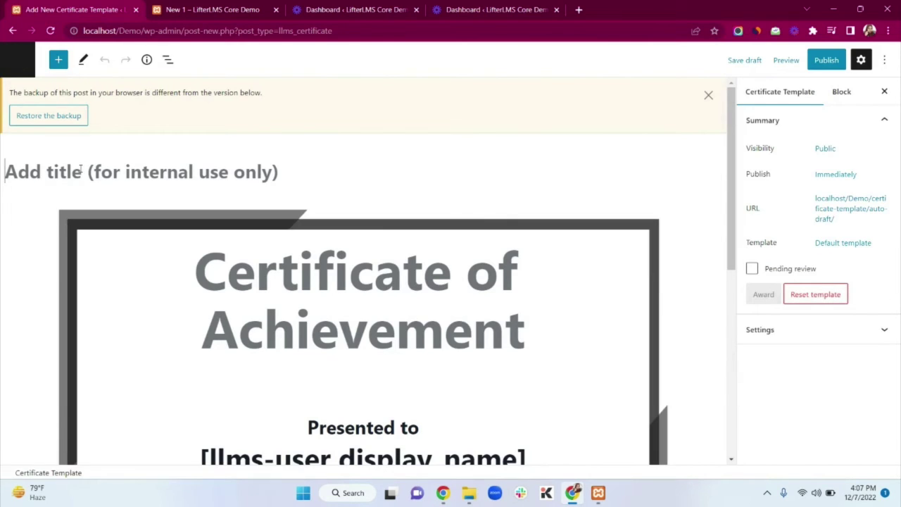
# Title the template 'Course Completion' and set the heading to 'Certificate for Completed a Course'.
pyautogui.click(80, 167)
pyautogui.write('Corse')
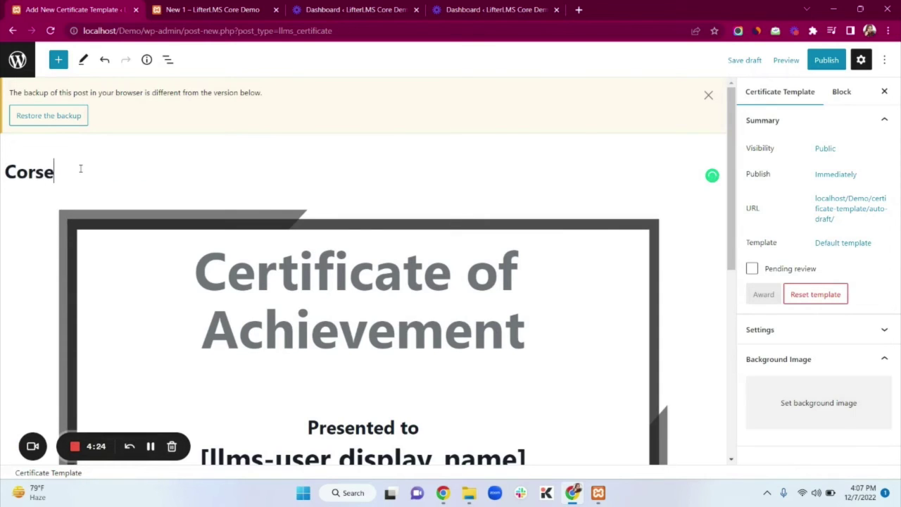
pyautogui.press('BackSpace')
pyautogui.press('BackSpace')
pyautogui.press('BackSpace')
pyautogui.write('urse Compl')
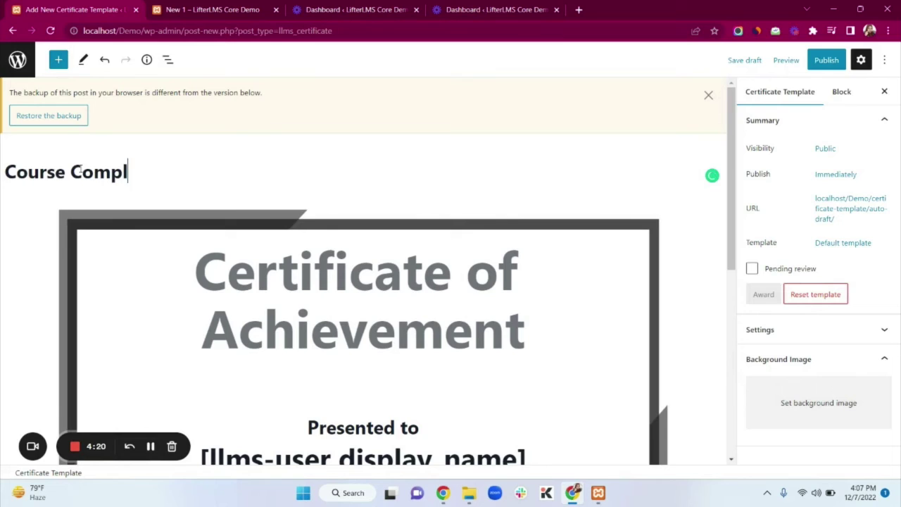
pyautogui.write('etion')
pyautogui.write('icate')
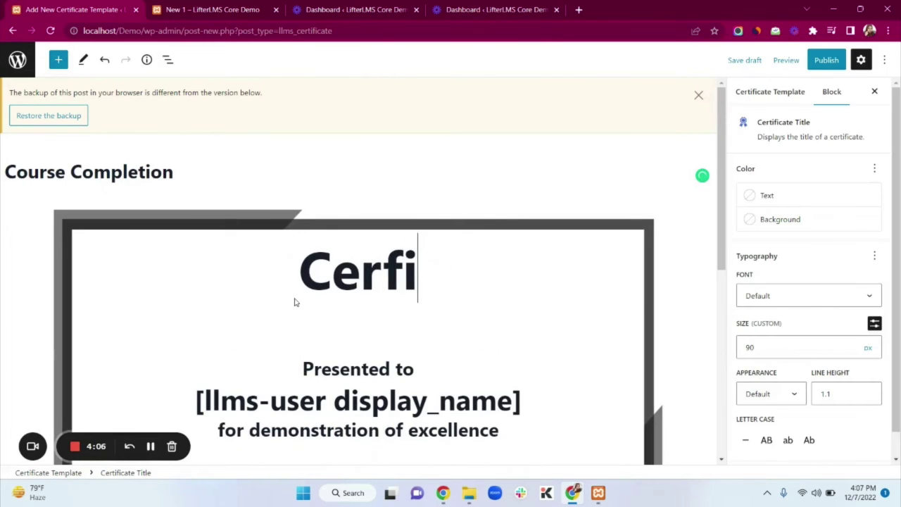
pyautogui.write(' f')
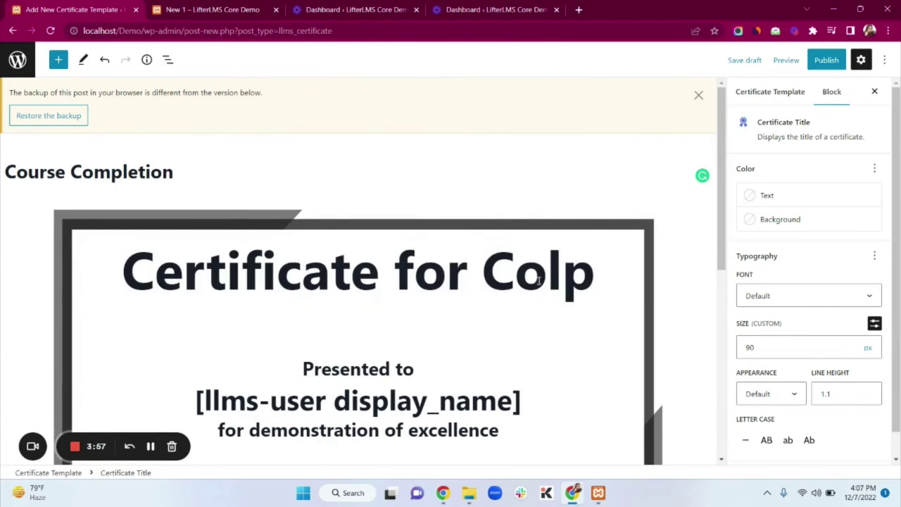
pyautogui.write('eted a Course')
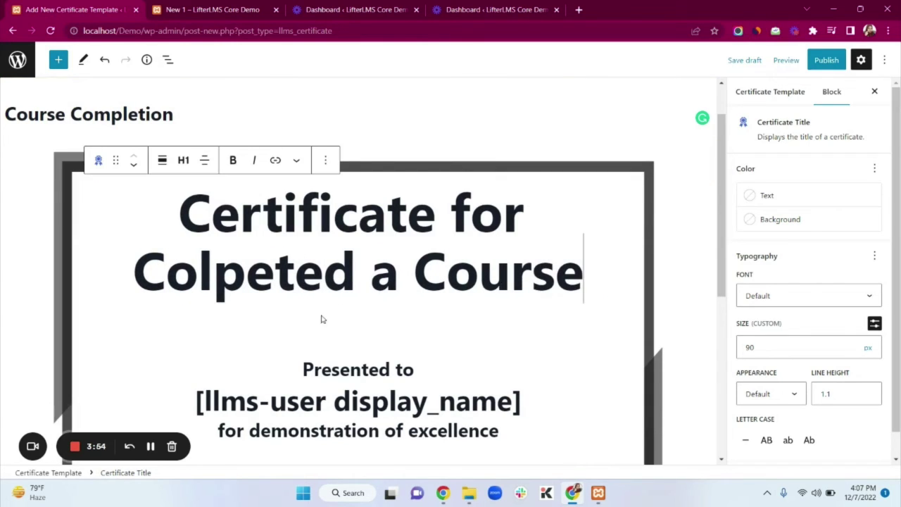
# Correct the certificate heading's misspelling so it reads 'Completed'.
pyautogui.click(199, 276)
pyautogui.write('m')
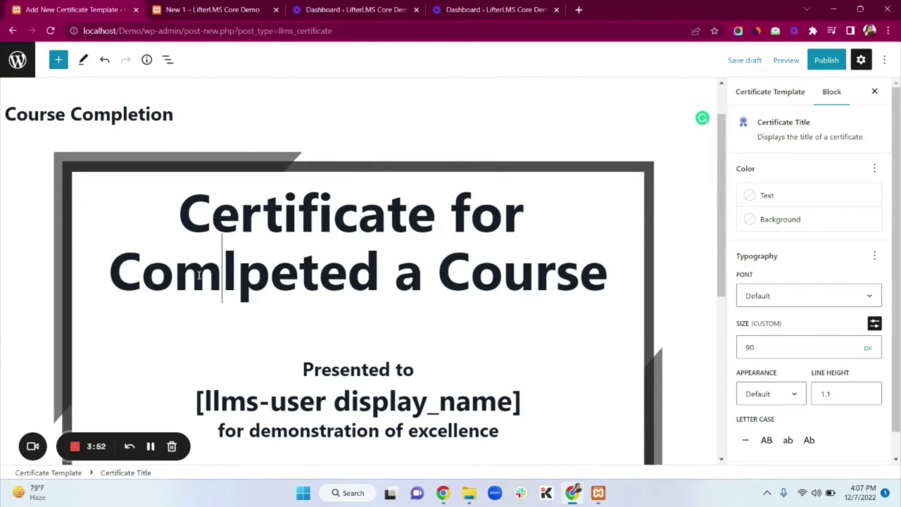
pyautogui.click(435, 326)
pyautogui.scroll(-3, 436, 327)
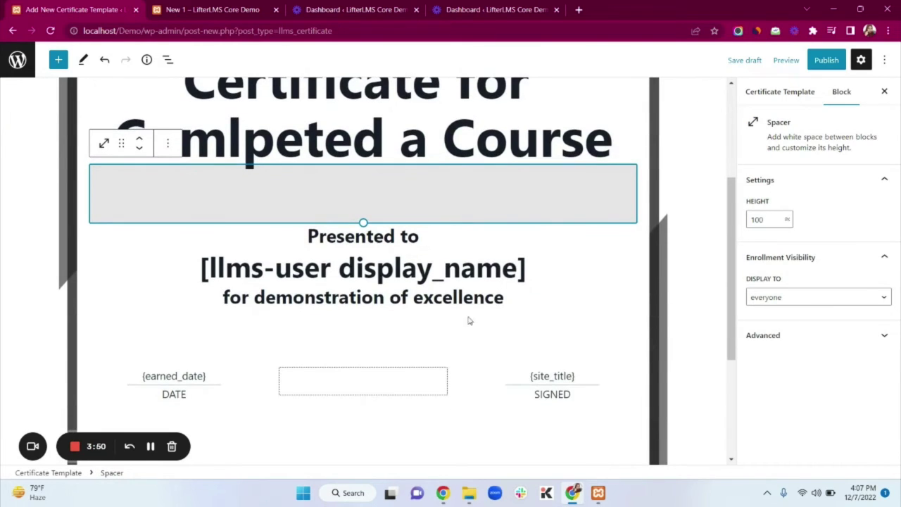
pyautogui.click(512, 286)
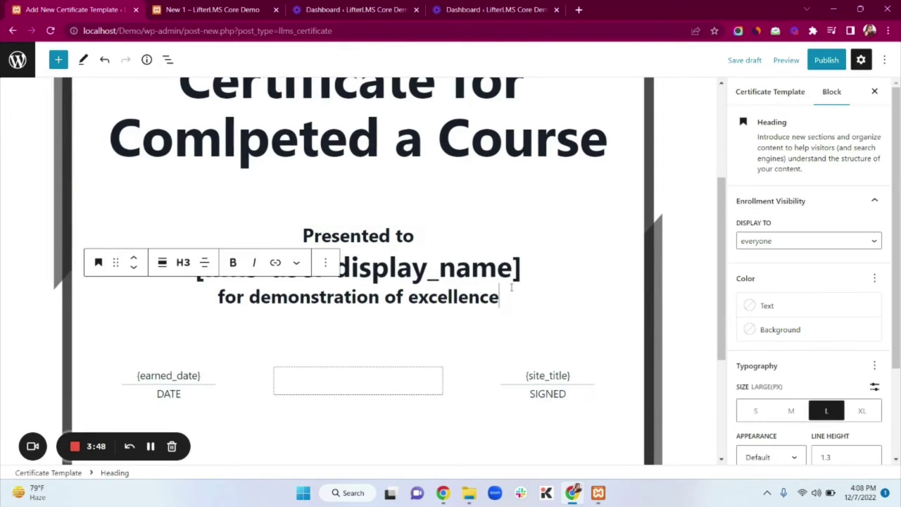
pyautogui.click(297, 263)
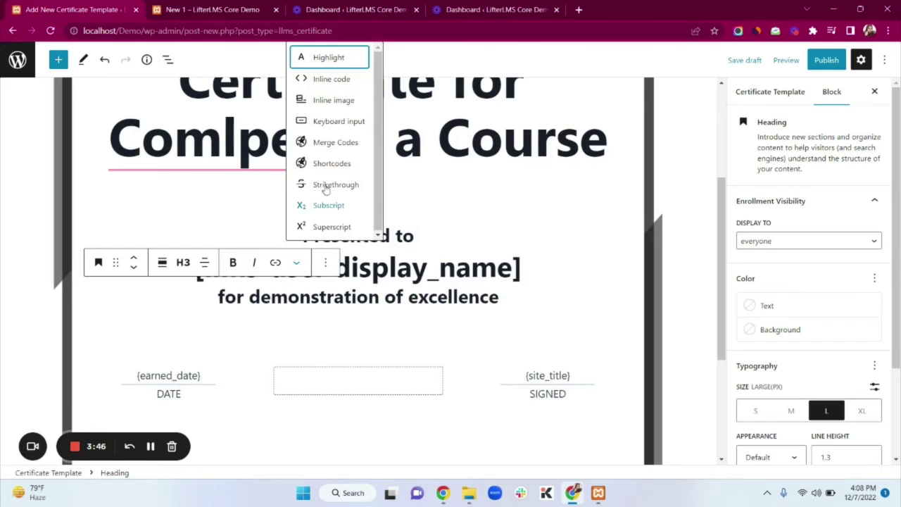
pyautogui.moveTo(204, 161)
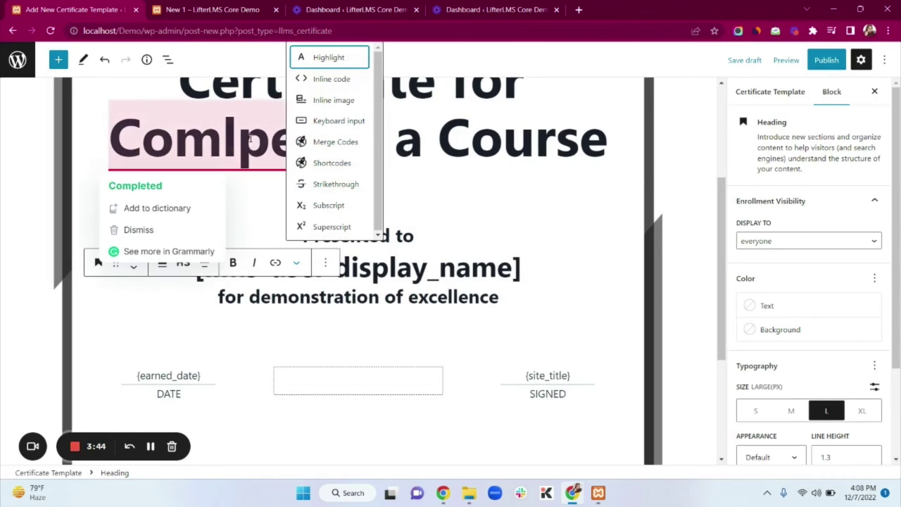
pyautogui.click(200, 194)
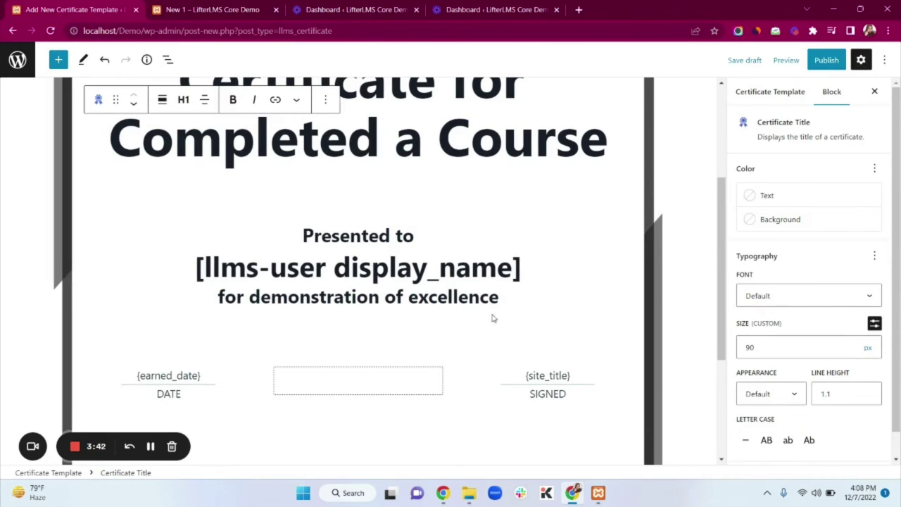
# Publish the Course Completion certificate template and return to the templates list.
pyautogui.click(826, 61)
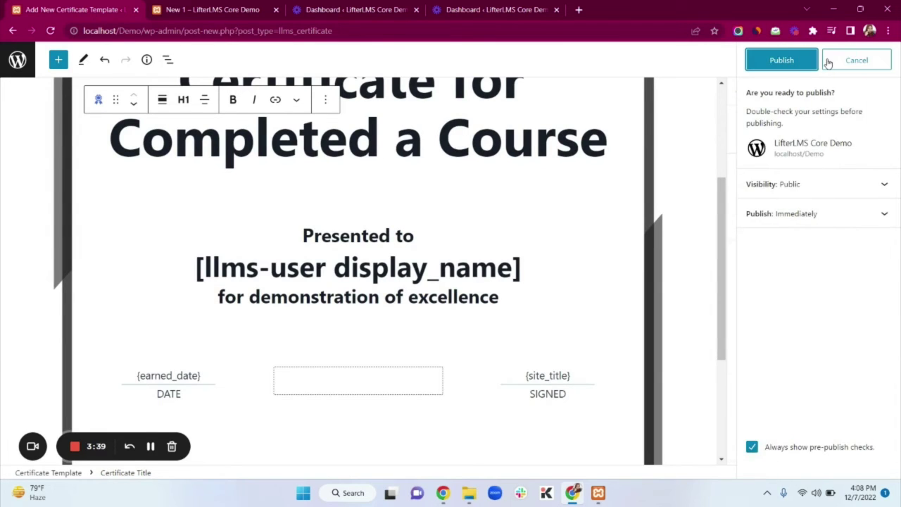
pyautogui.click(778, 60)
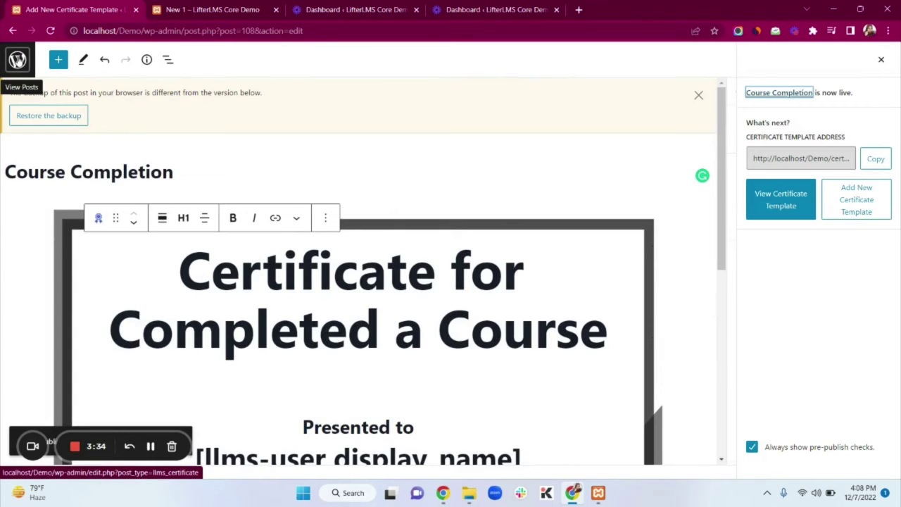
pyautogui.click(17, 60)
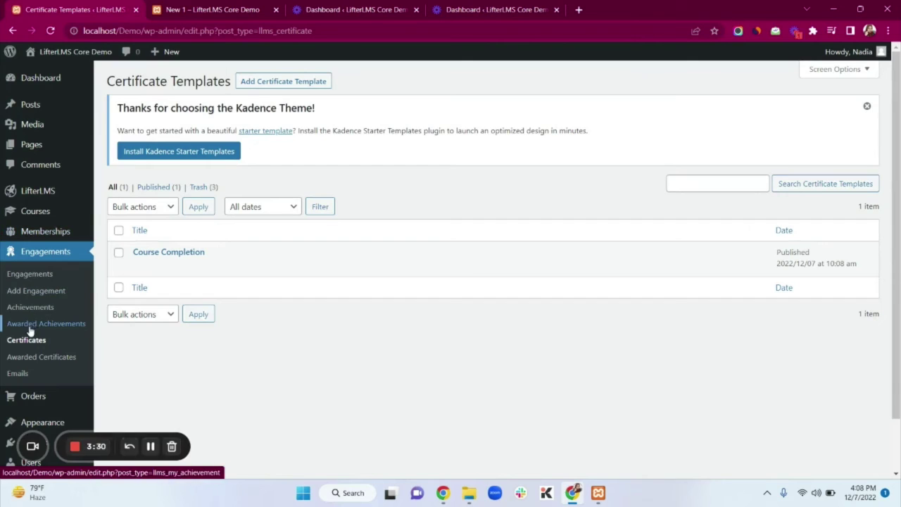
# Add a new engagement titled 'Certificate engagement'.
pyautogui.click(36, 291)
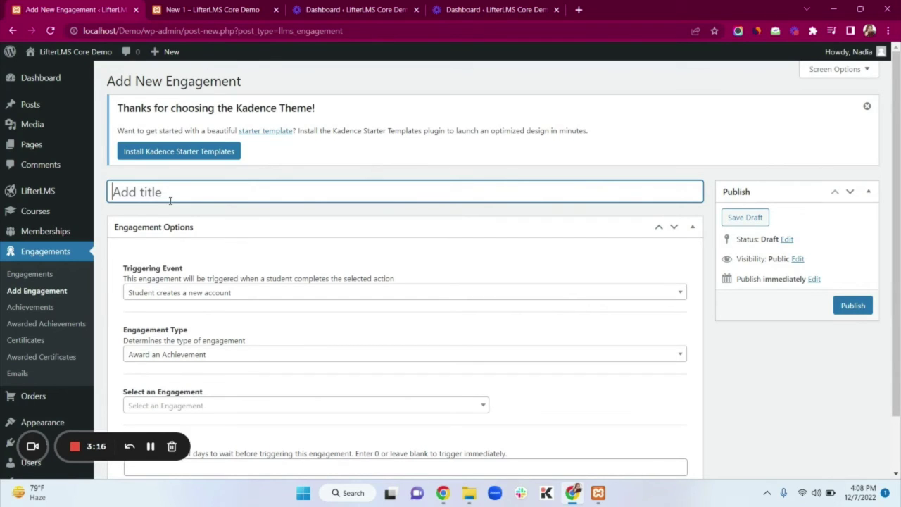
pyautogui.write('Certificate engaeg')
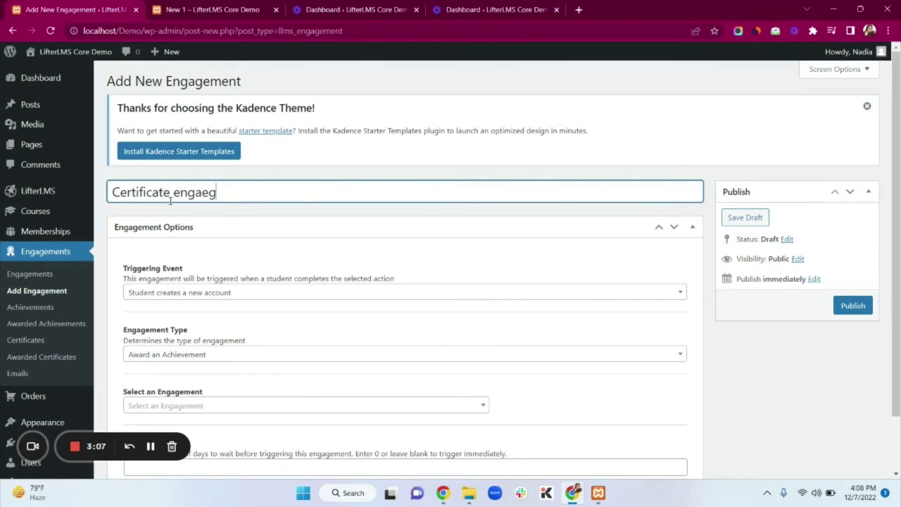
pyautogui.press('BackSpace')
pyautogui.press('BackSpace')
pyautogui.write('gemen')
# Set the trigger to Student completes a course for Test course (ID# 18).
pyautogui.click(181, 294)
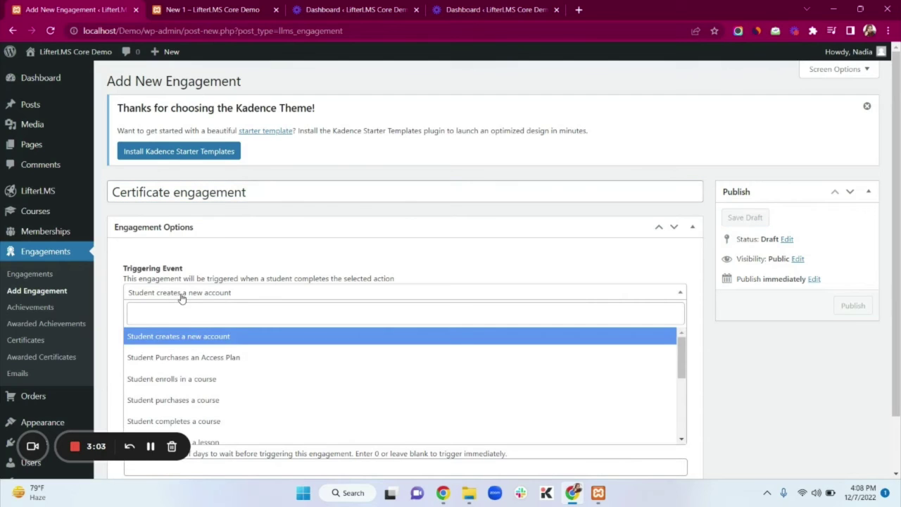
pyautogui.scroll(-2, 209, 353)
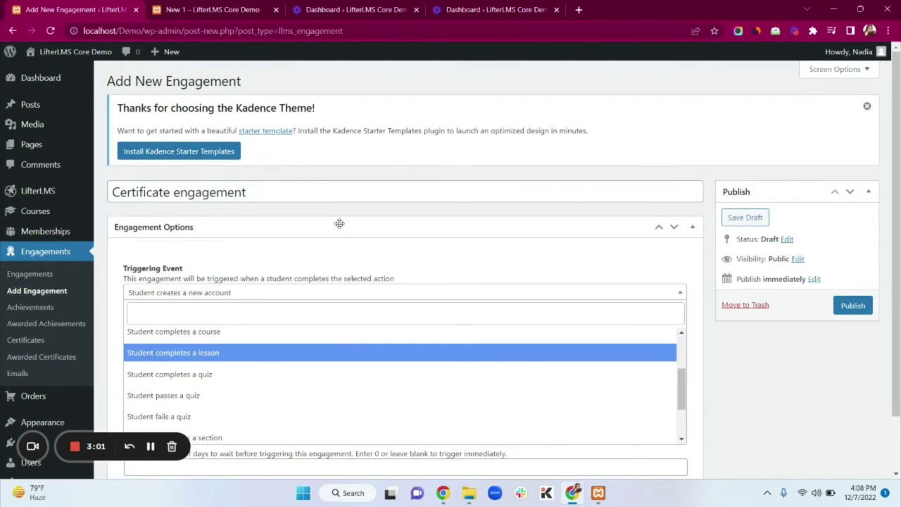
pyautogui.scroll(-1, 340, 225)
pyautogui.scroll(2, 288, 298)
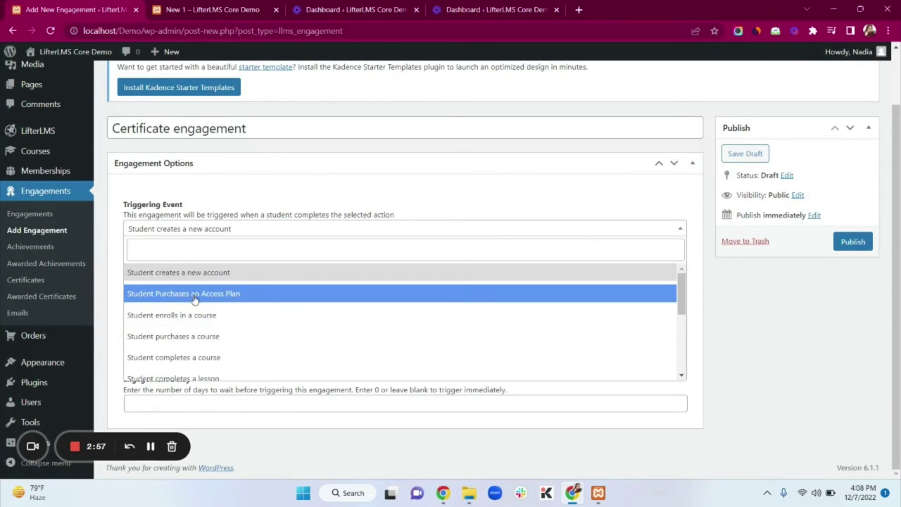
pyautogui.scroll(-5, 248, 324)
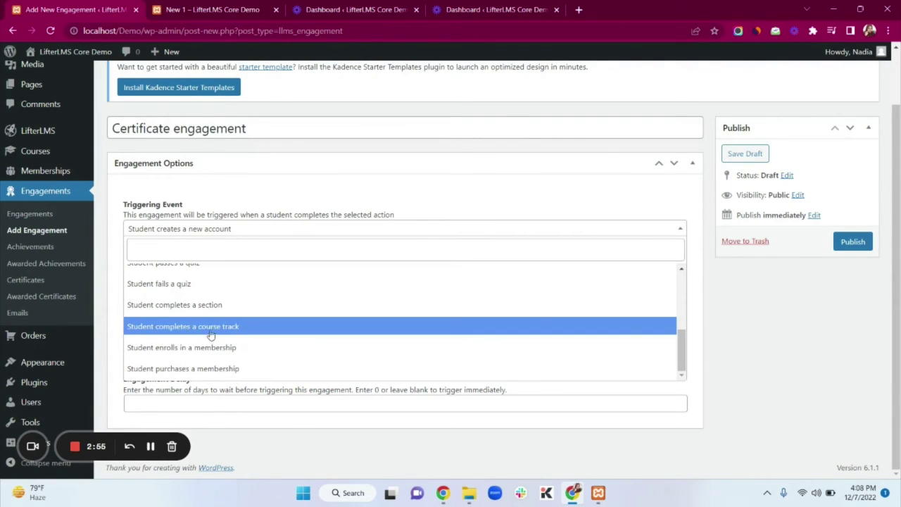
pyautogui.scroll(3, 211, 327)
pyautogui.scroll(1, 200, 313)
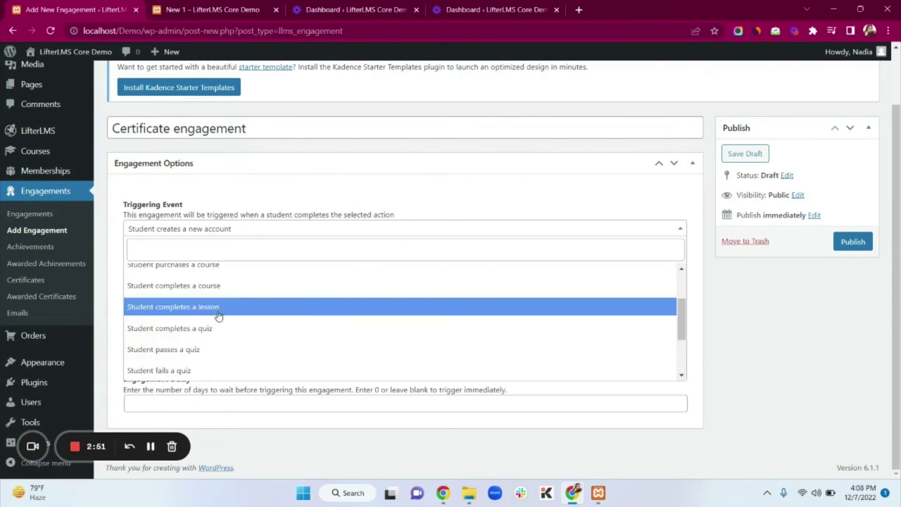
pyautogui.click(204, 291)
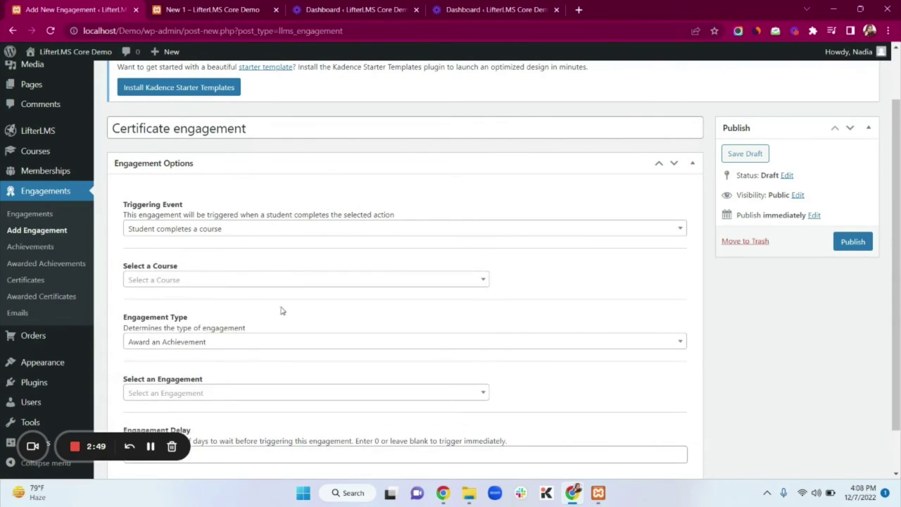
pyautogui.click(216, 281)
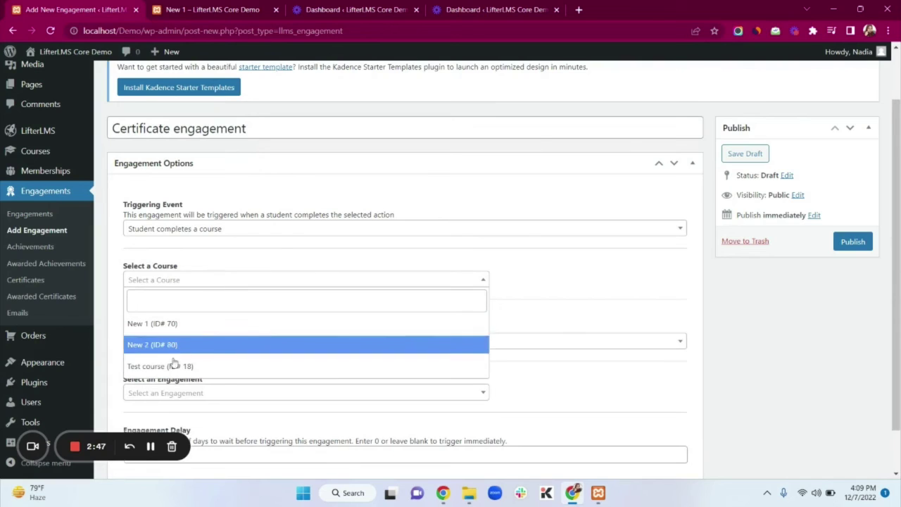
pyautogui.click(174, 366)
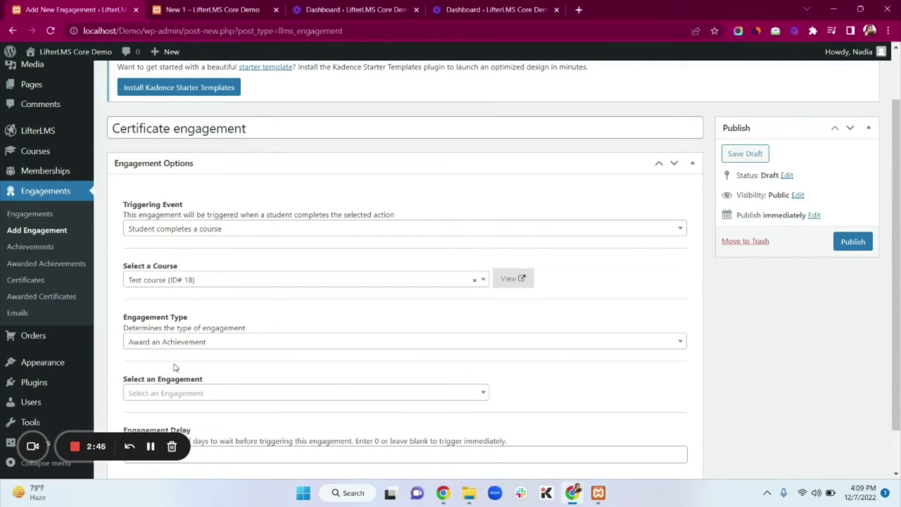
# Make it award the Course Completion certificate and publish the engagement.
pyautogui.click(227, 344)
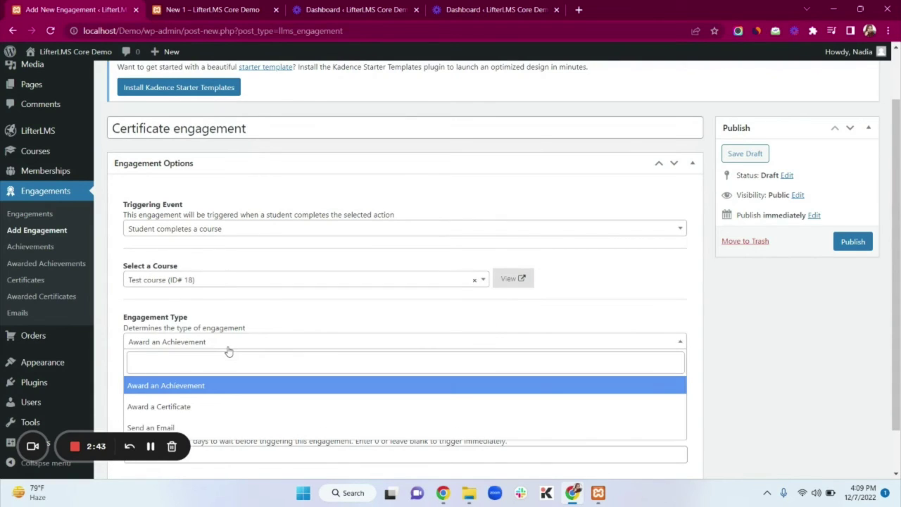
pyautogui.scroll(-1, 253, 320)
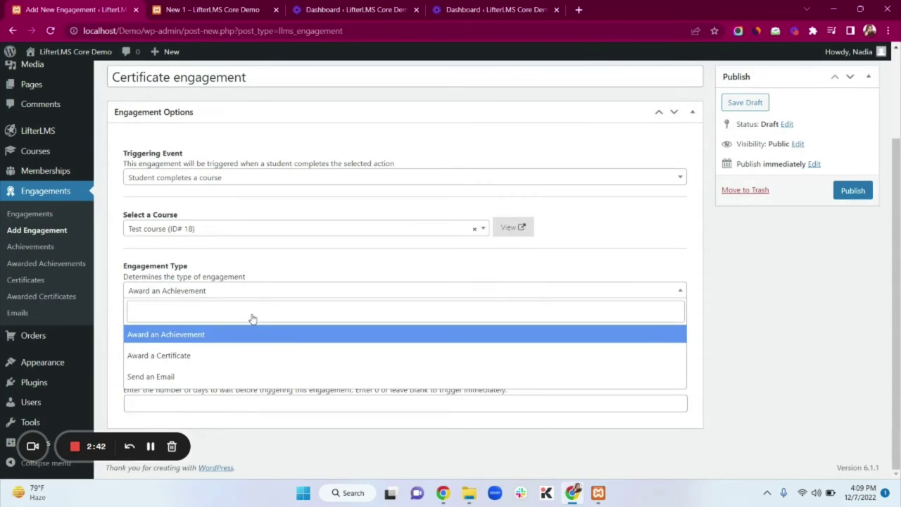
pyautogui.click(181, 357)
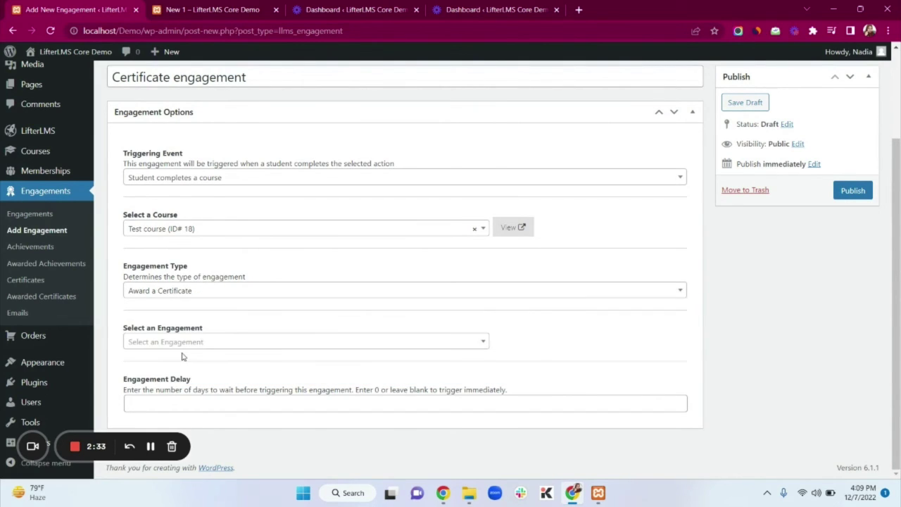
pyautogui.click(210, 345)
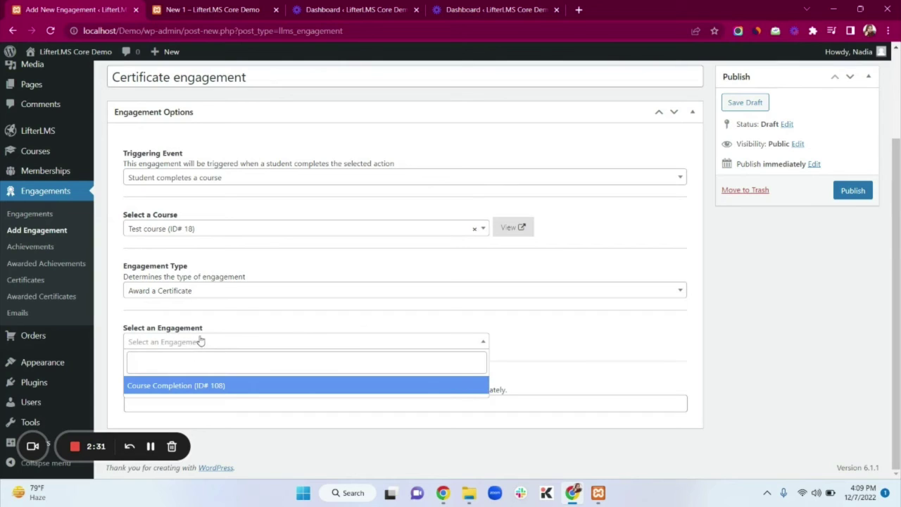
pyautogui.click(173, 386)
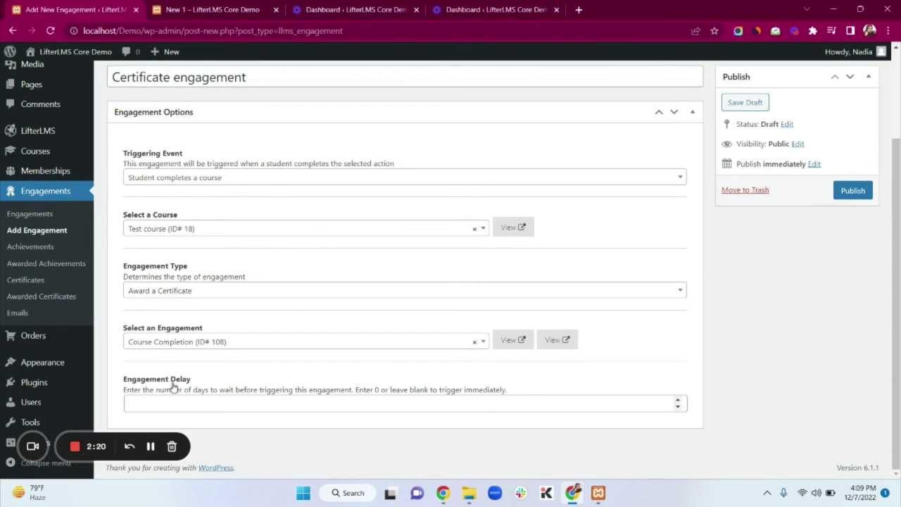
pyautogui.click(852, 191)
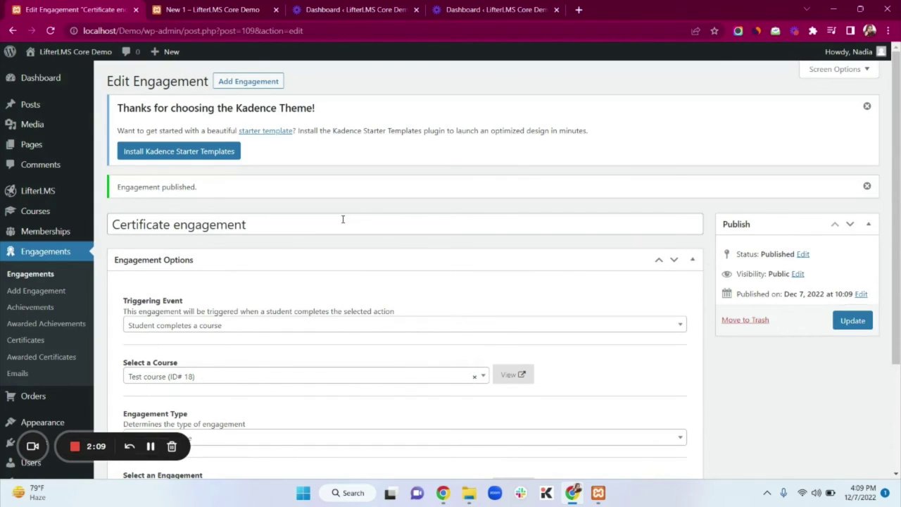
pyautogui.click(45, 308)
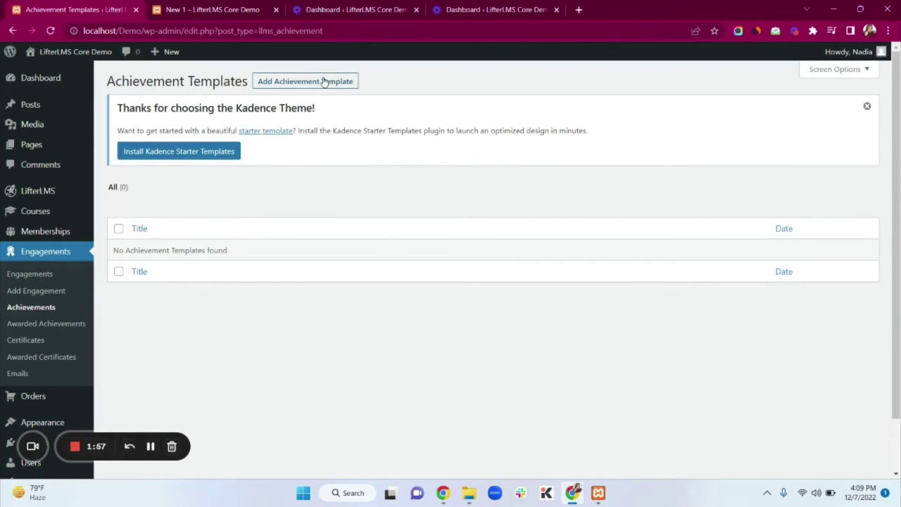
# Publish an achievement template titled 'Achievement' with user-facing title 'Success Achievement'.
pyautogui.click(330, 80)
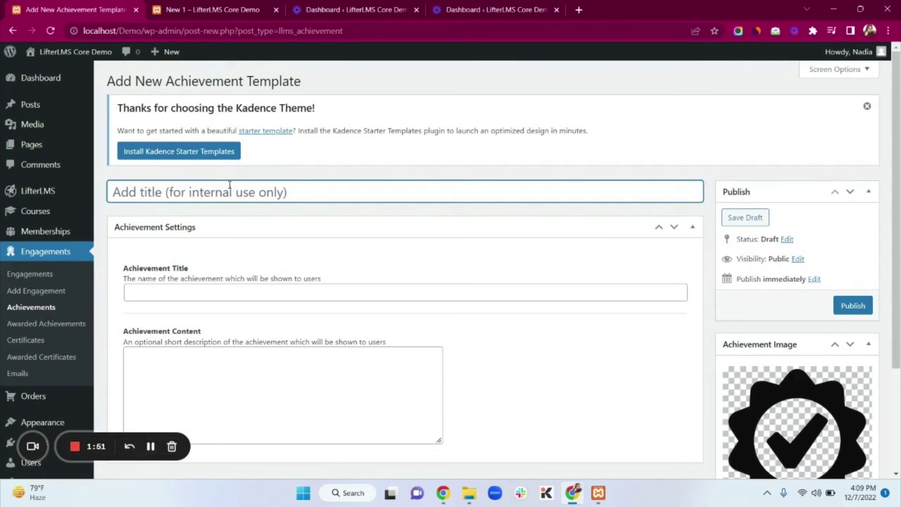
pyautogui.write('Ach')
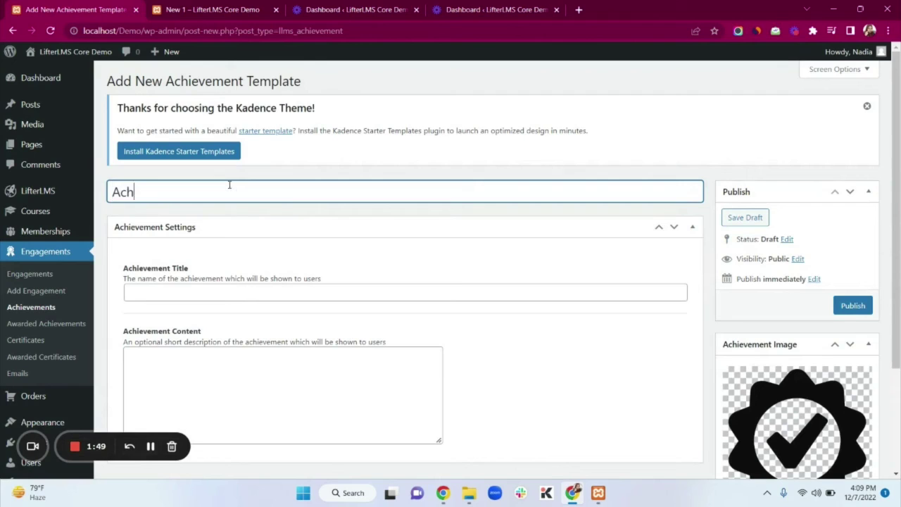
pyautogui.write('ivemen')
pyautogui.press('BackSpace')
pyautogui.press('BackSpace')
pyautogui.press('BackSpace')
pyautogui.press('BackSpace')
pyautogui.press('BackSpace')
pyautogui.press('BackSpace')
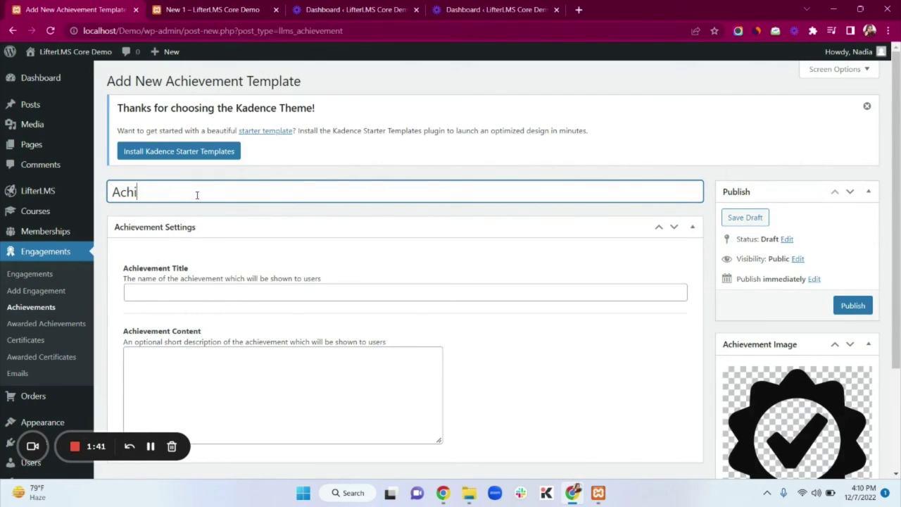
pyautogui.write('evement')
pyautogui.click(198, 290)
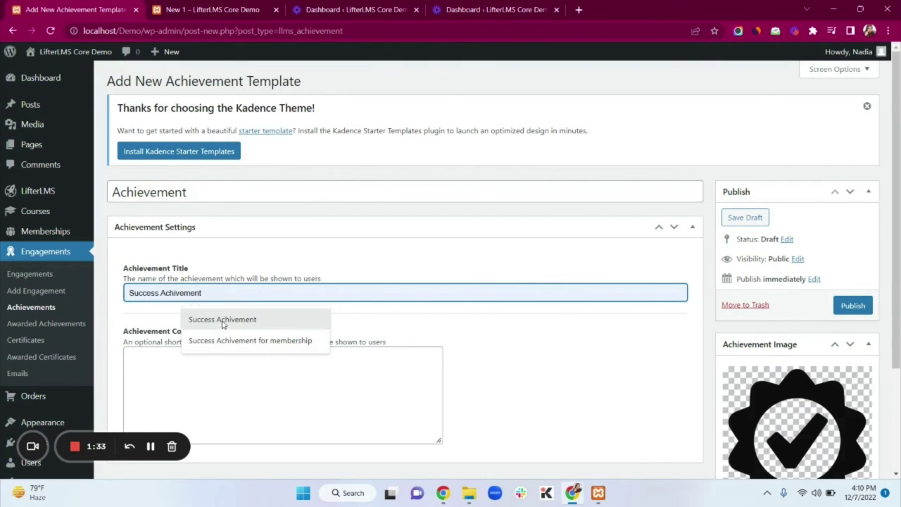
pyautogui.click(222, 320)
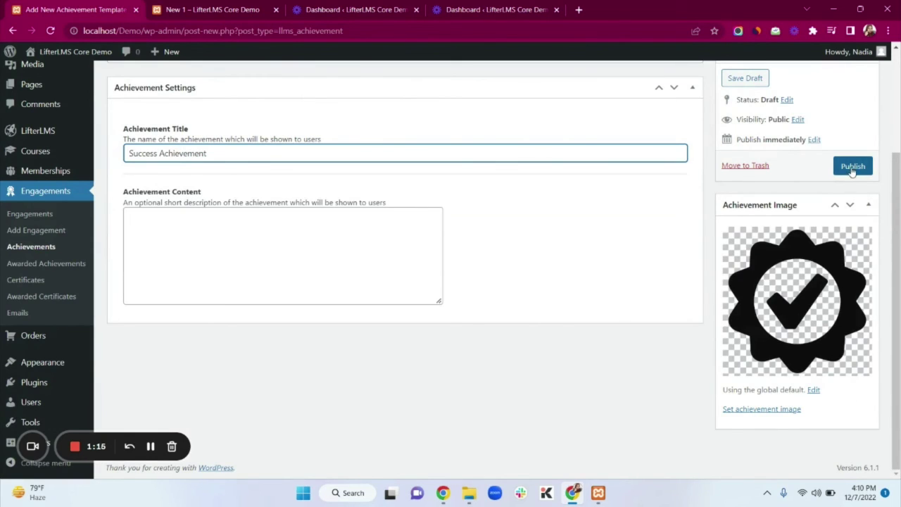
pyautogui.click(851, 166)
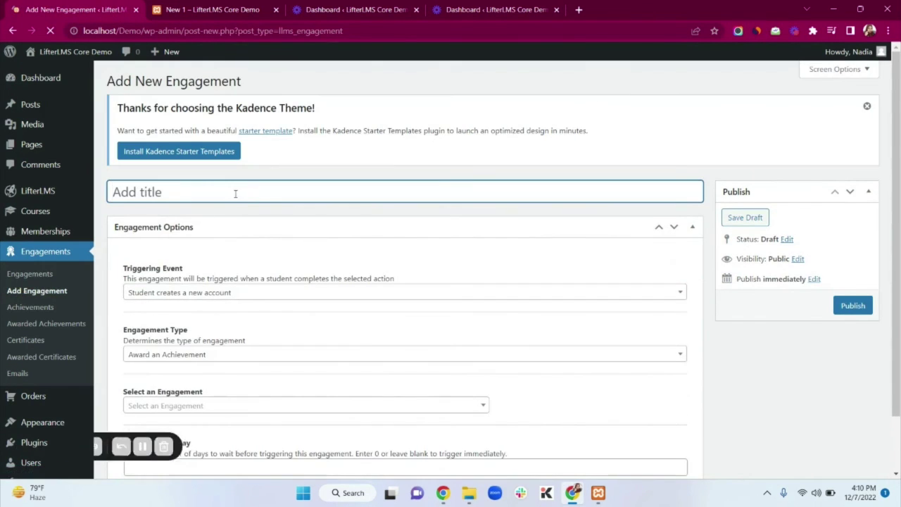
# Title the engagement 'Achievement engagement', triggered when a student passes New Lesson Quiz.
pyautogui.write('Ac')
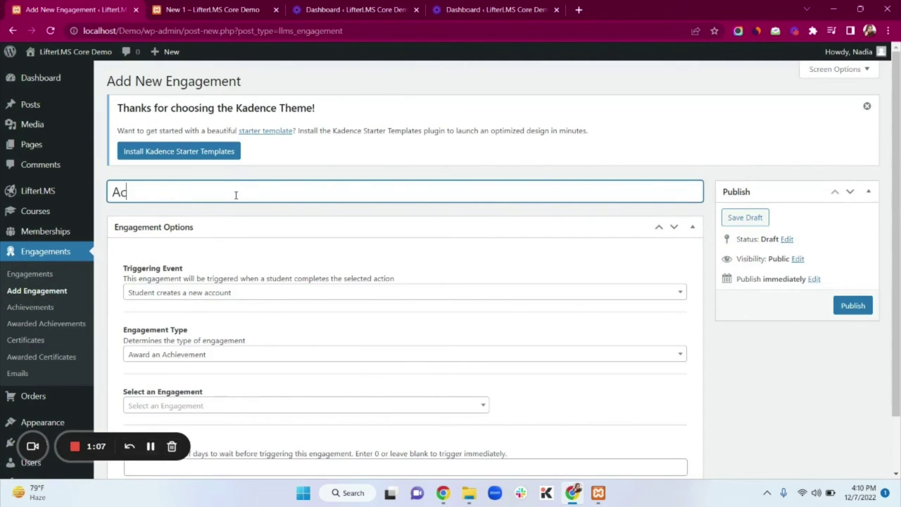
pyautogui.write('hievement')
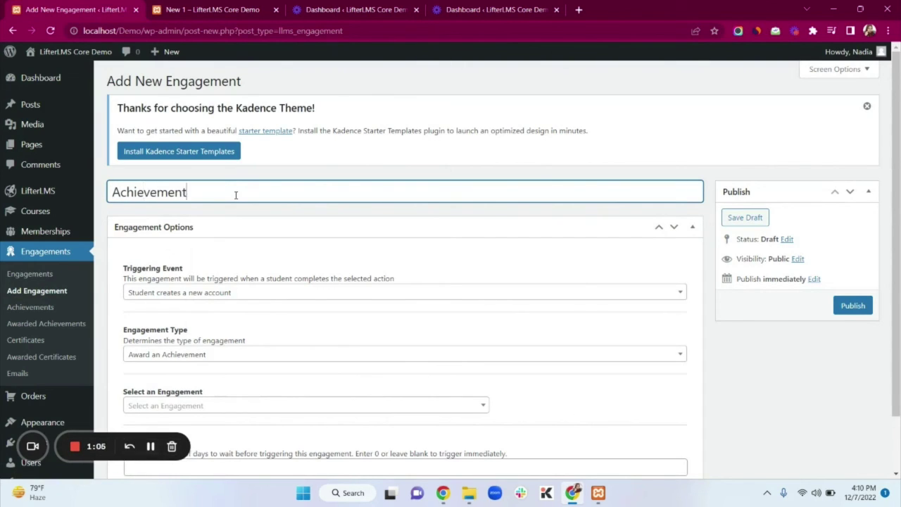
pyautogui.write('ngagement')
pyautogui.click(209, 294)
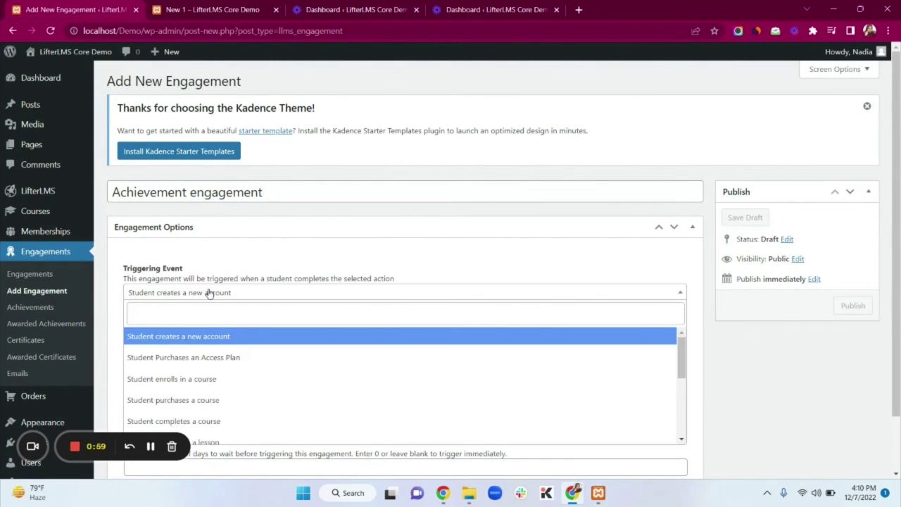
pyautogui.scroll(-1, 207, 291)
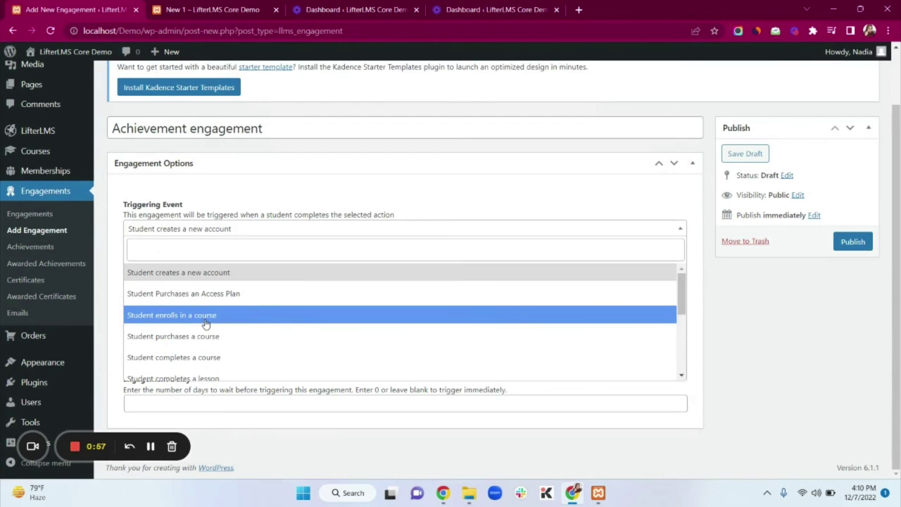
pyautogui.scroll(-3, 209, 341)
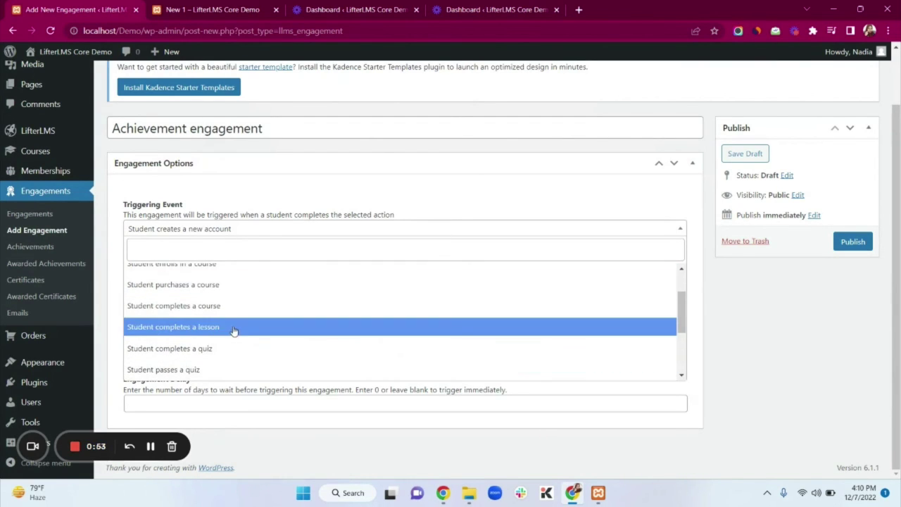
pyautogui.click(217, 328)
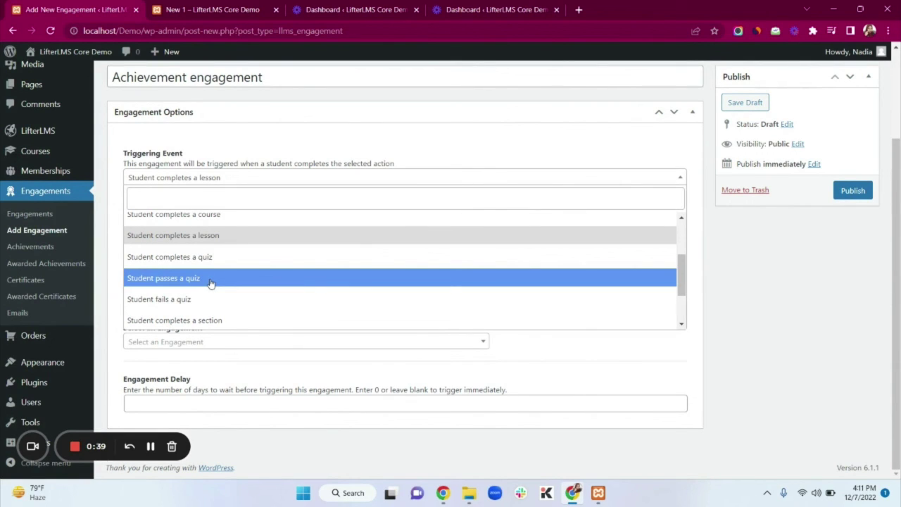
pyautogui.click(210, 281)
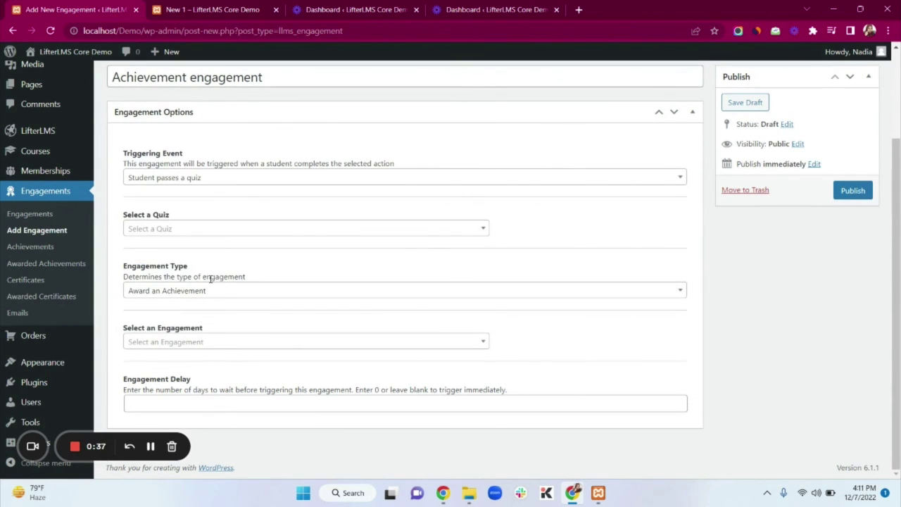
pyautogui.click(218, 233)
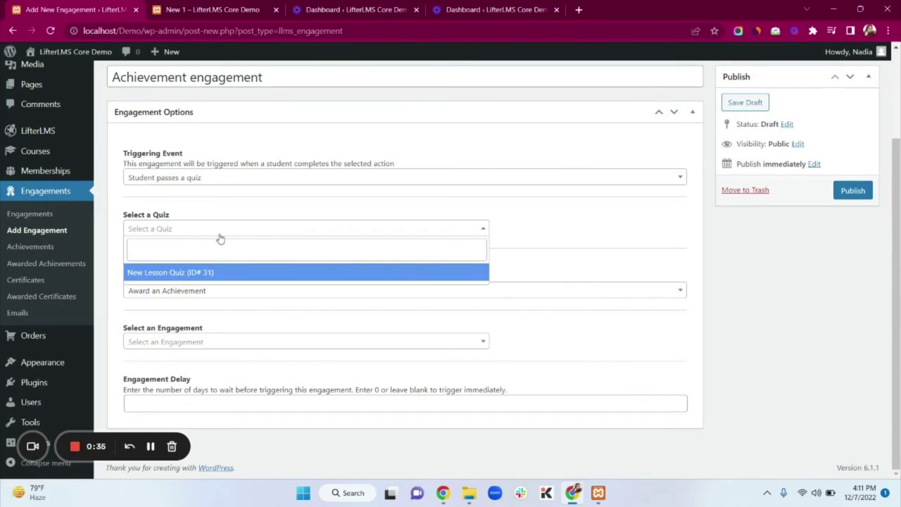
pyautogui.click(197, 273)
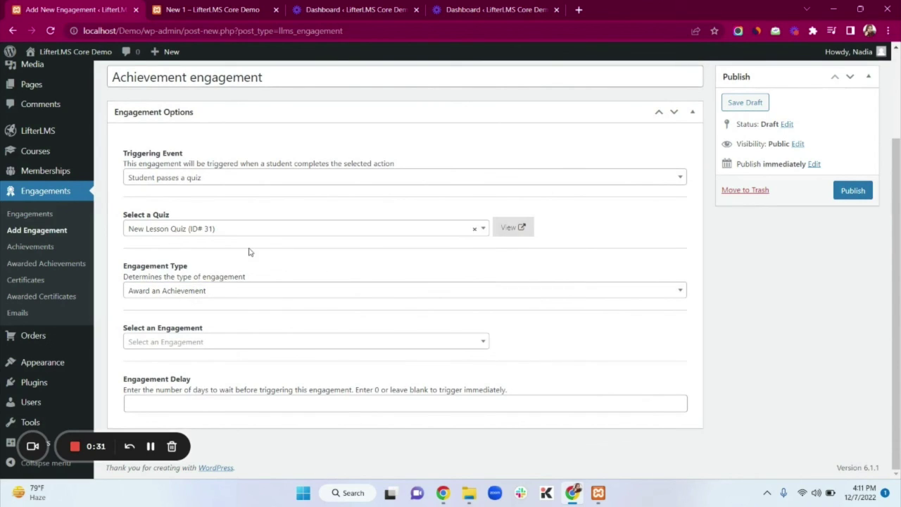
# Award Achievement (ID# 110) as the engagement type and publish it.
pyautogui.click(226, 300)
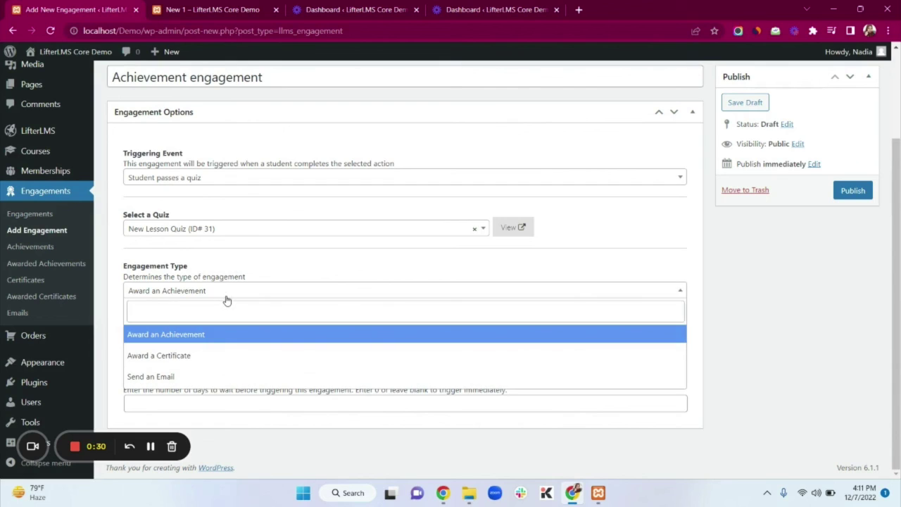
pyautogui.click(202, 335)
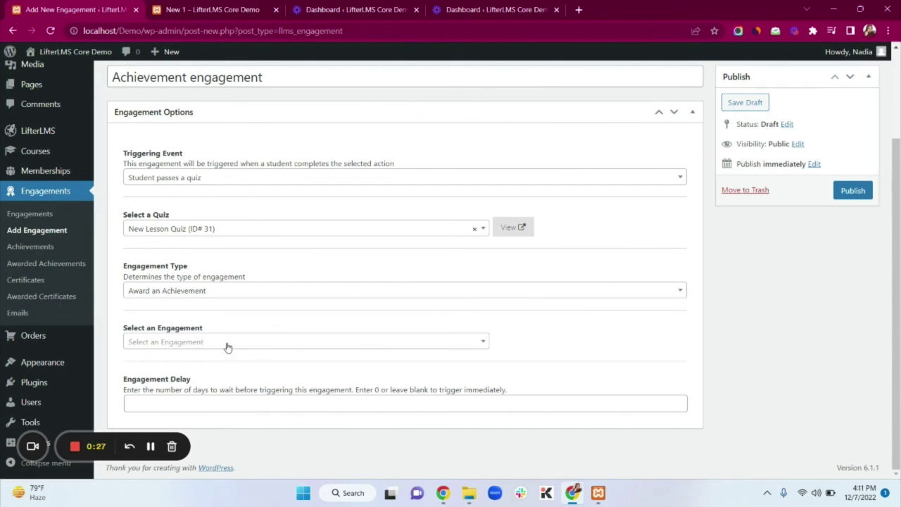
pyautogui.click(226, 345)
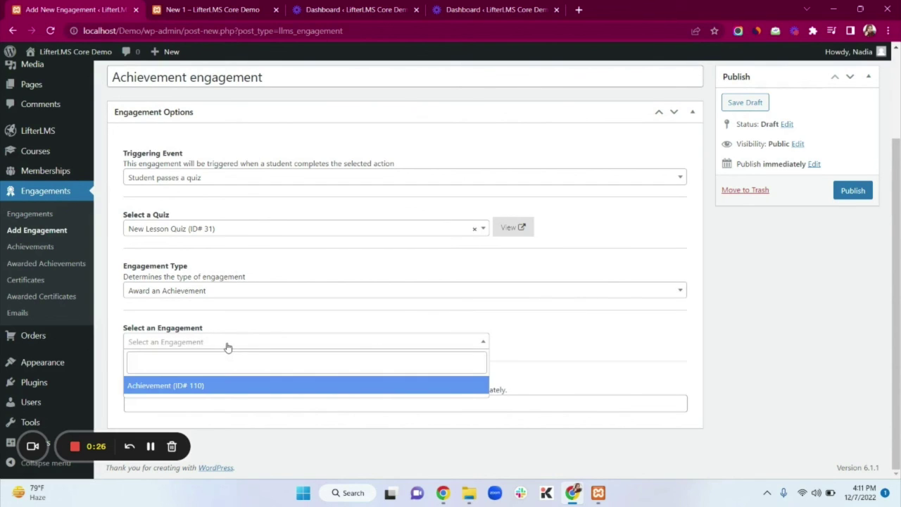
pyautogui.click(170, 386)
pyautogui.click(850, 192)
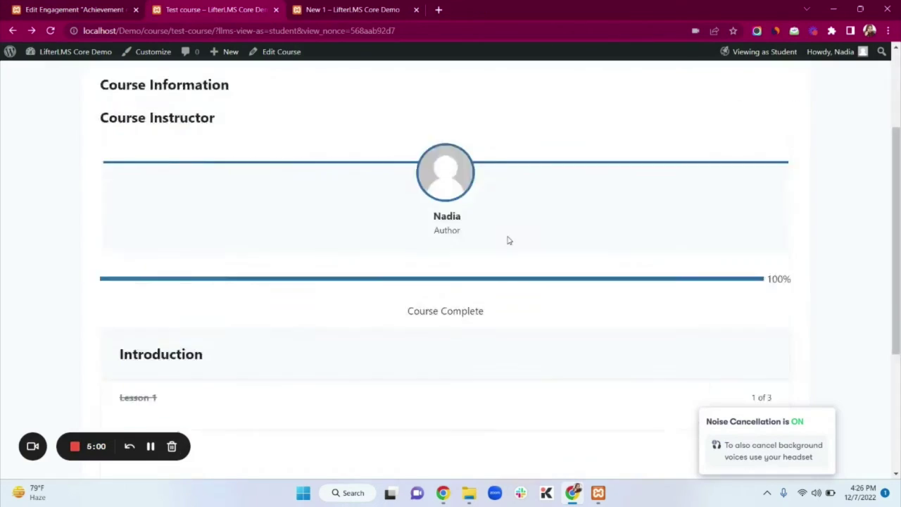
# Mark the third New Lesson of Test course complete, then go to the student Dashboard.
pyautogui.scroll(2, 507, 237)
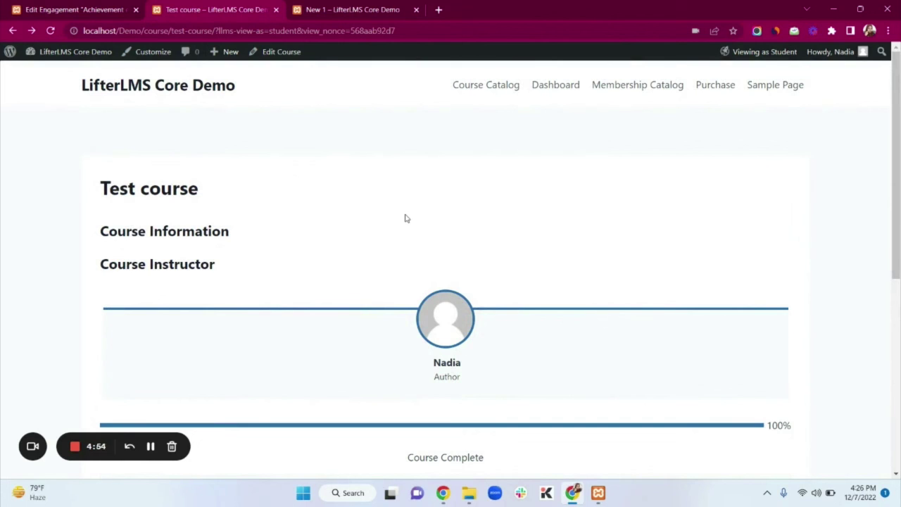
pyautogui.scroll(-4, 404, 218)
pyautogui.scroll(4, 405, 218)
pyautogui.scroll(-4, 405, 218)
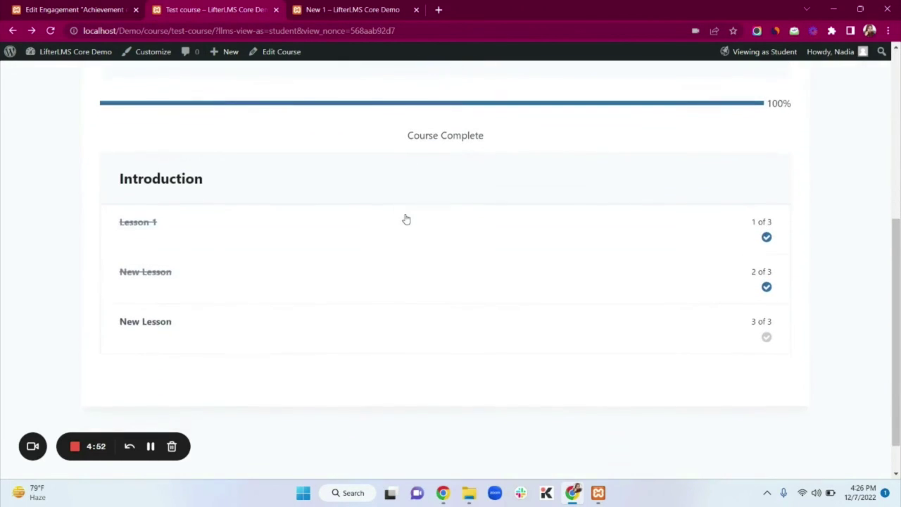
pyautogui.click(230, 318)
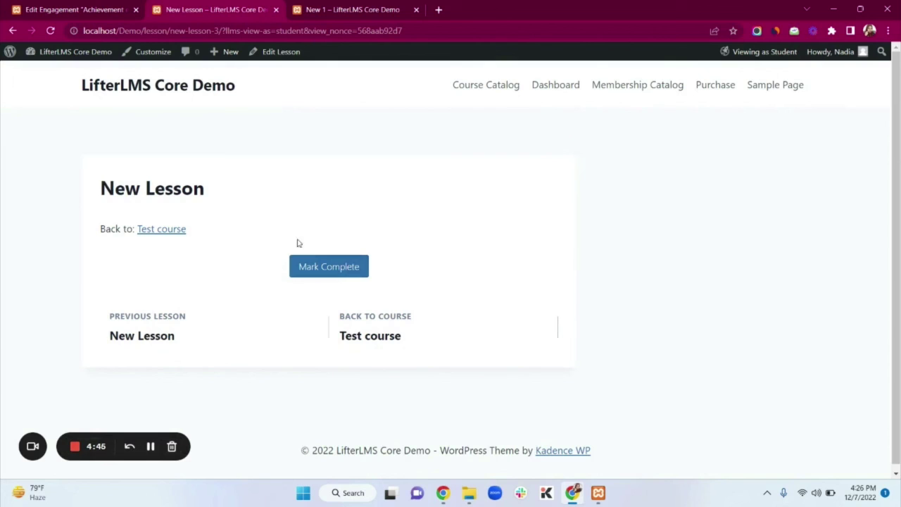
pyautogui.click(319, 268)
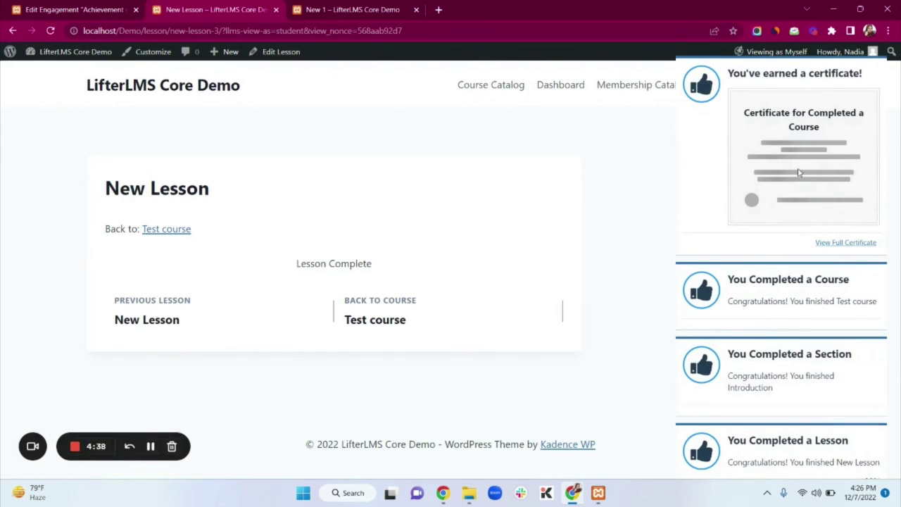
pyautogui.moveTo(836, 93)
pyautogui.click(581, 89)
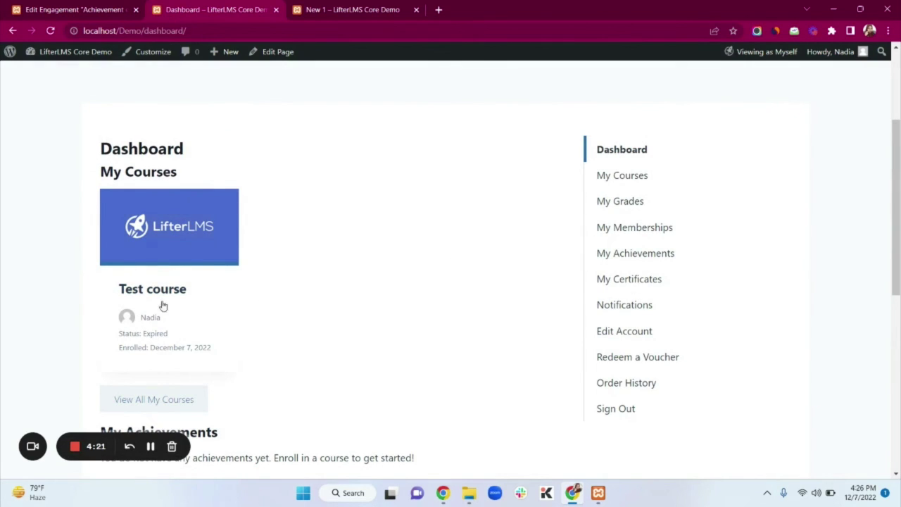
# View the 'Certificate for Completed a Course' under My Certificates, then return to the Dashboard.
pyautogui.click(624, 282)
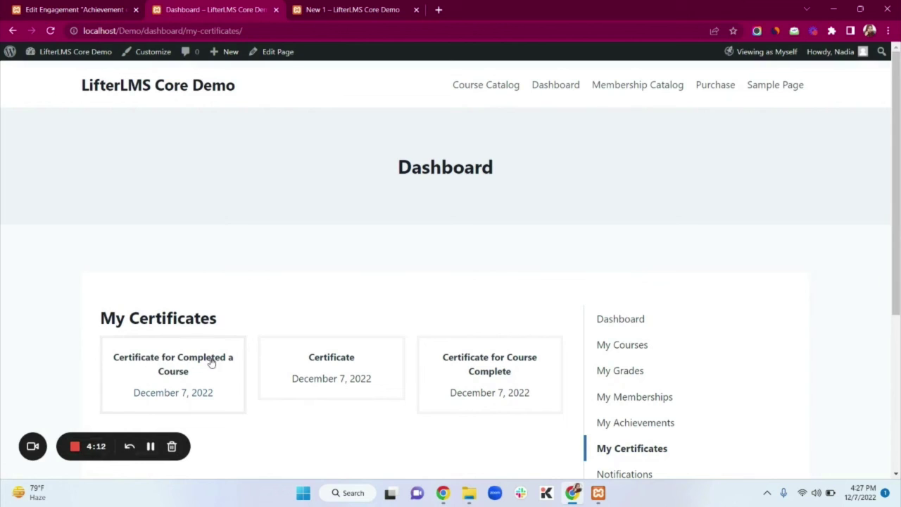
pyautogui.click(167, 371)
pyautogui.scroll(-2, 393, 340)
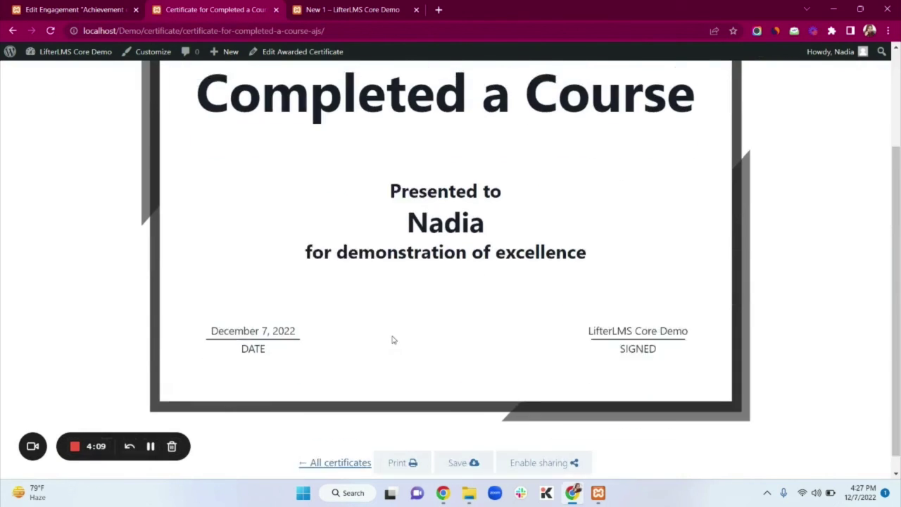
pyautogui.scroll(2, 393, 338)
pyautogui.scroll(-2, 392, 337)
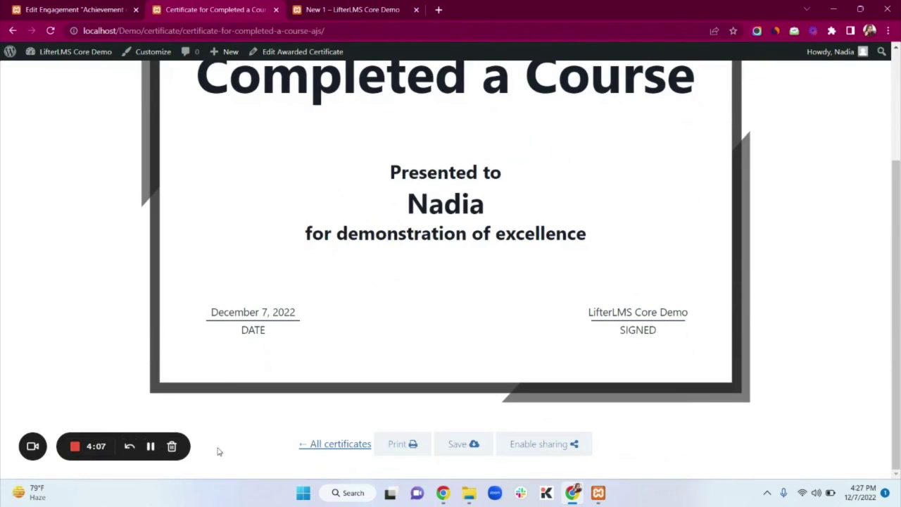
pyautogui.click(150, 445)
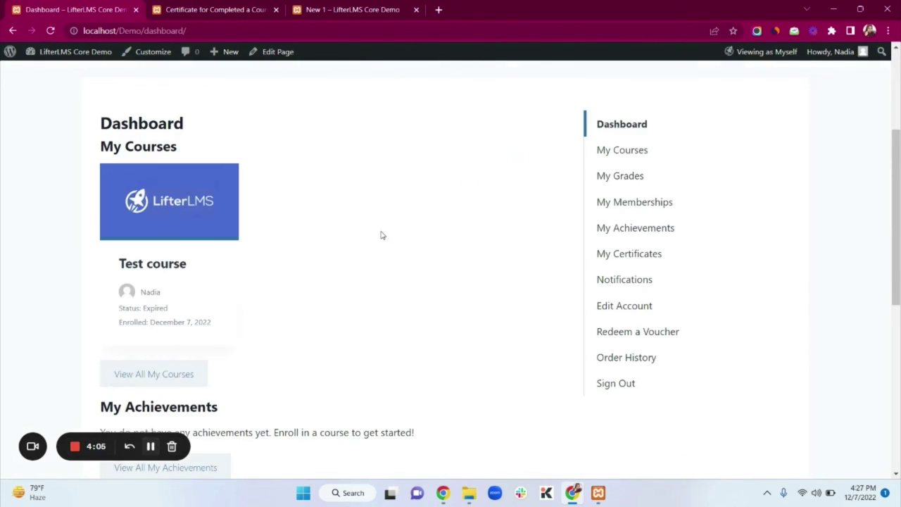
pyautogui.scroll(3, 381, 235)
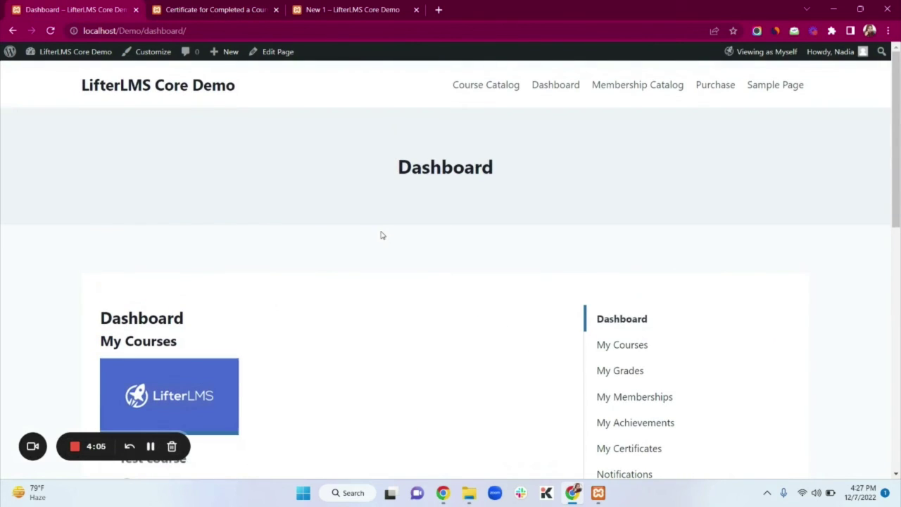
# Start the New Lesson Quiz from the second New Lesson of Test course.
pyautogui.click(484, 90)
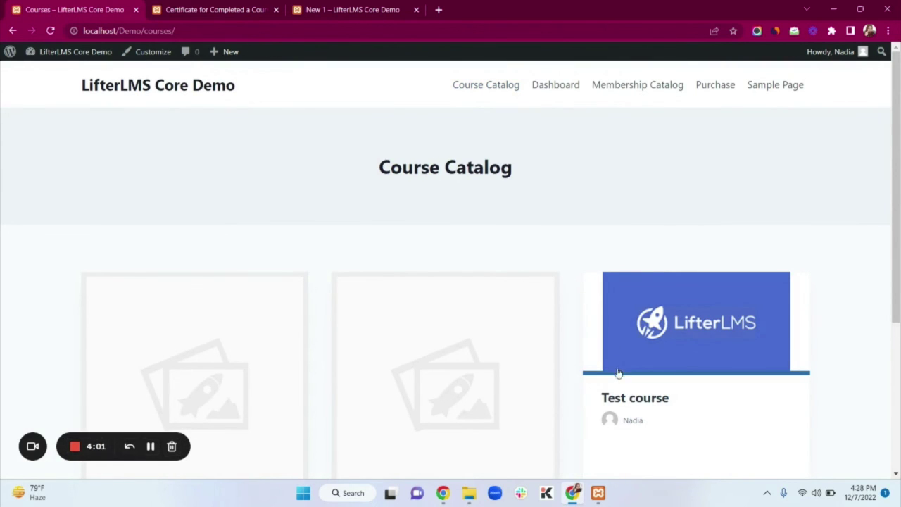
pyautogui.click(626, 396)
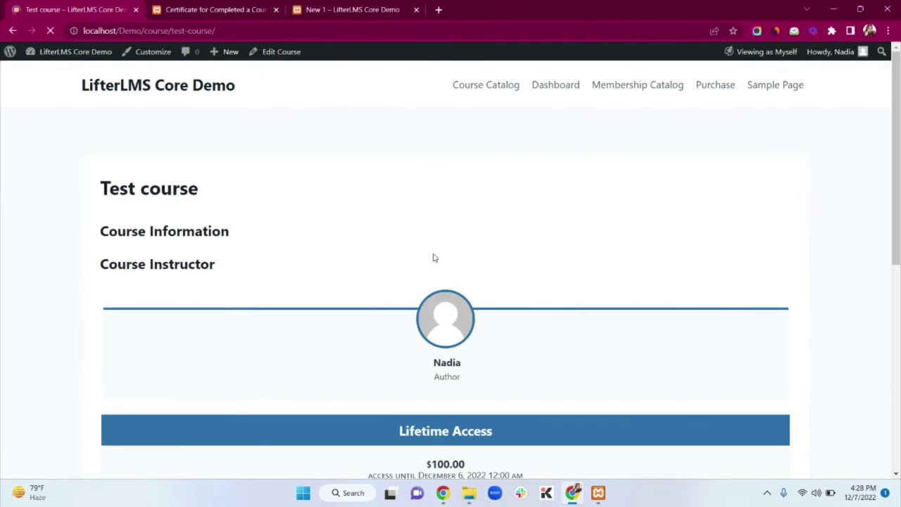
pyautogui.scroll(-5, 433, 257)
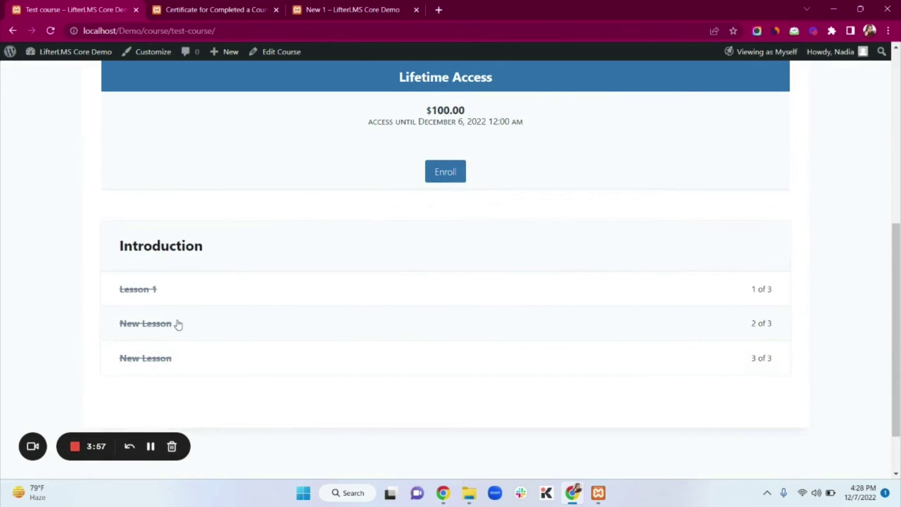
pyautogui.click(178, 324)
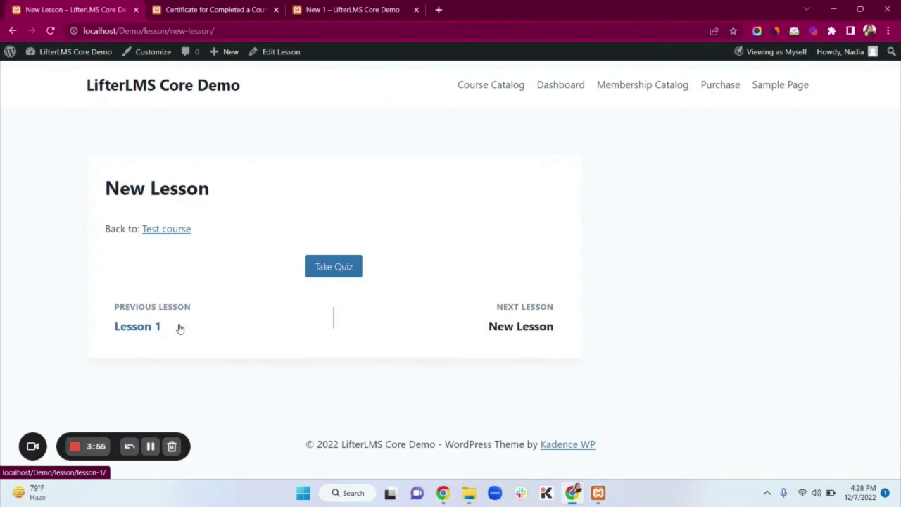
pyautogui.click(339, 266)
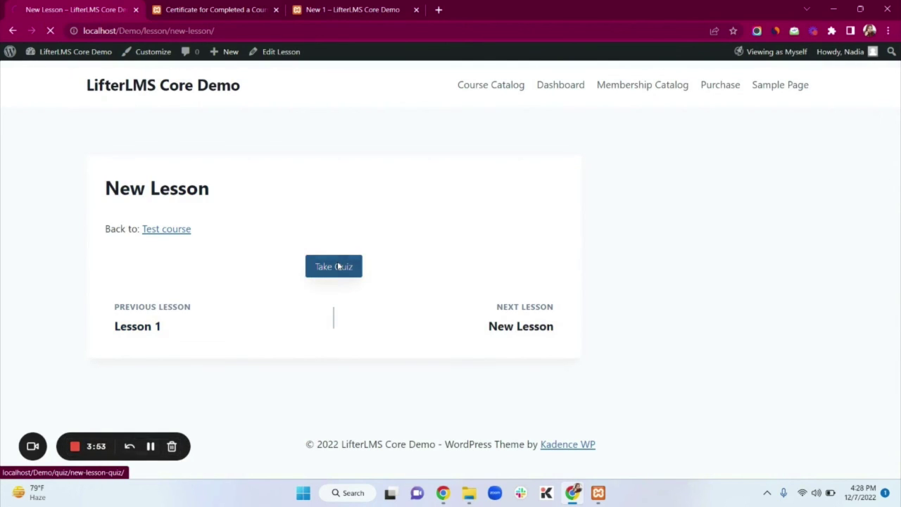
pyautogui.scroll(-2, 216, 299)
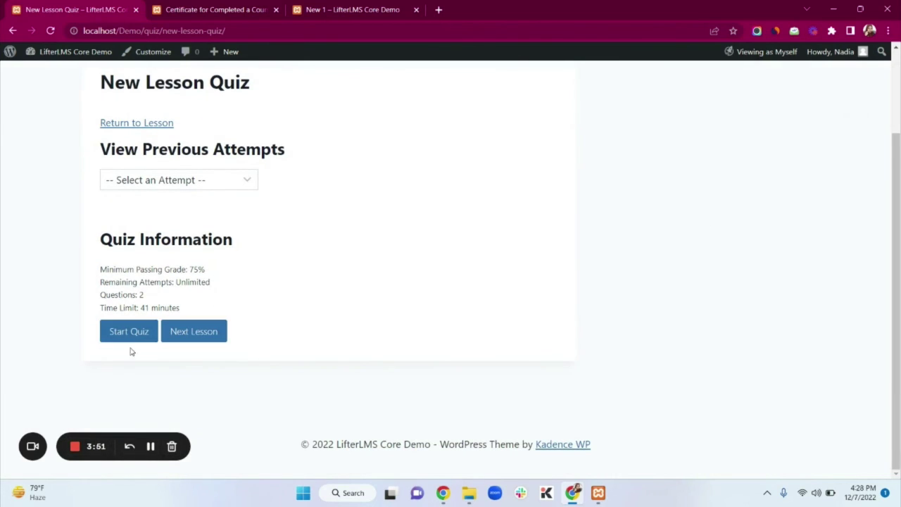
pyautogui.click(131, 338)
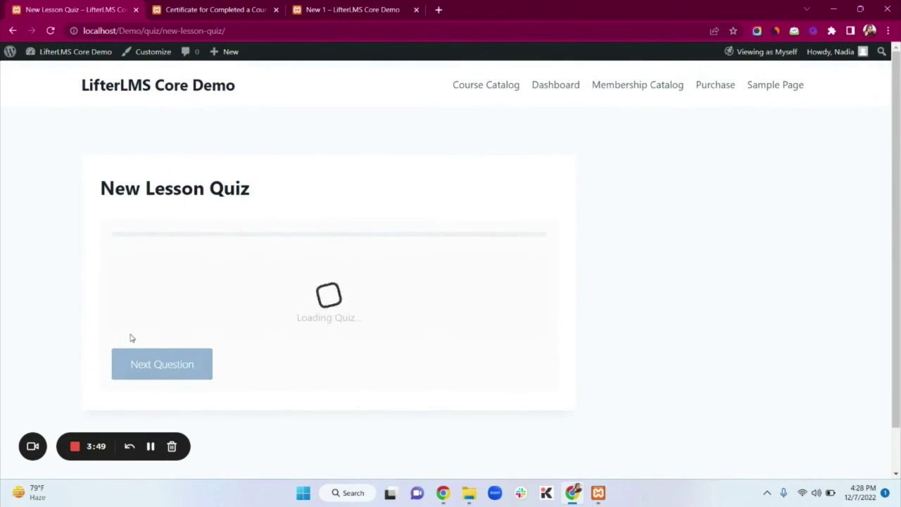
# Answer 4 to the 2+2 question and False to the true-or-false question, then submit.
pyautogui.click(137, 326)
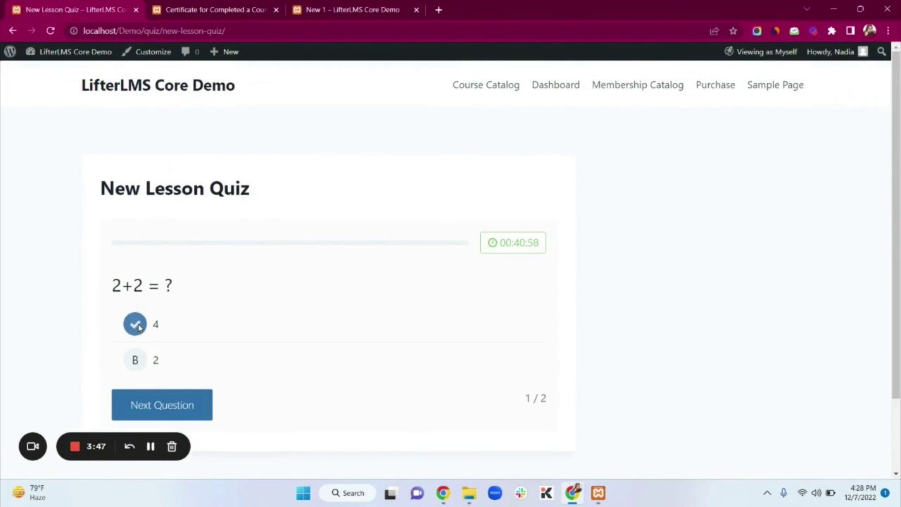
pyautogui.click(166, 403)
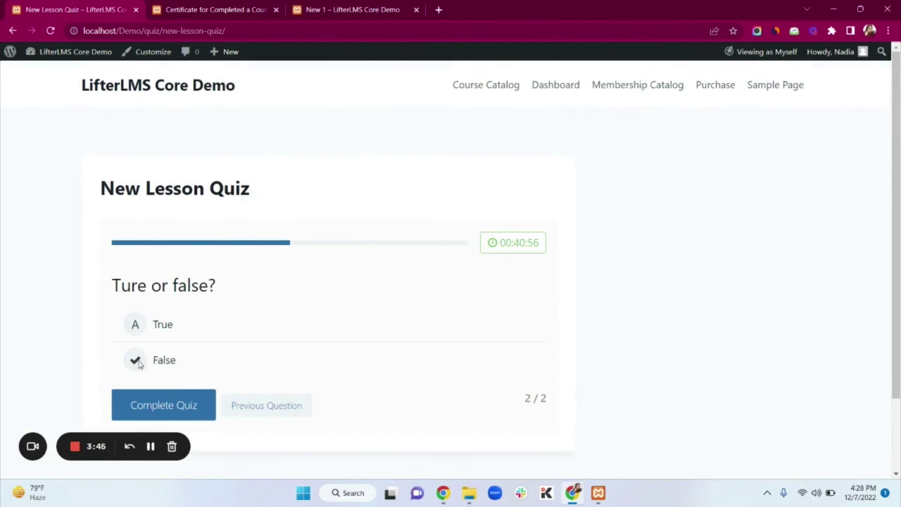
pyautogui.click(138, 361)
pyautogui.click(165, 406)
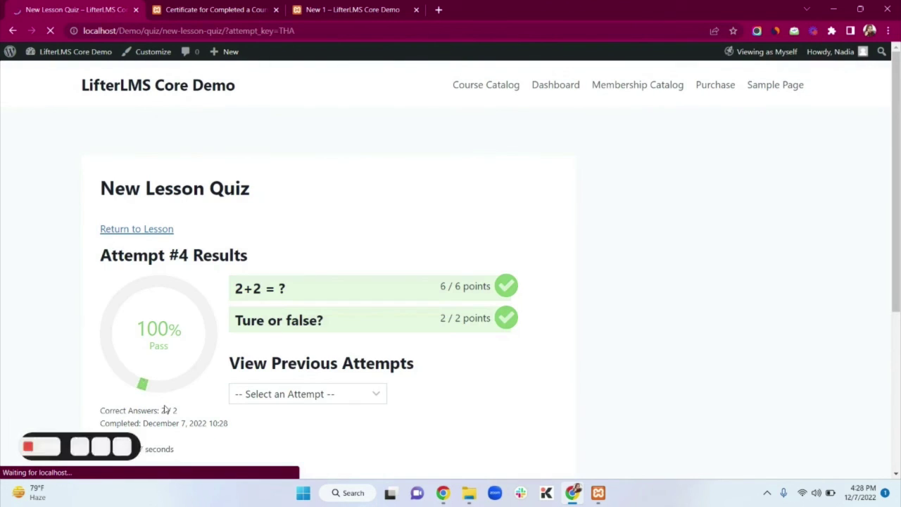
pyautogui.moveTo(758, 226)
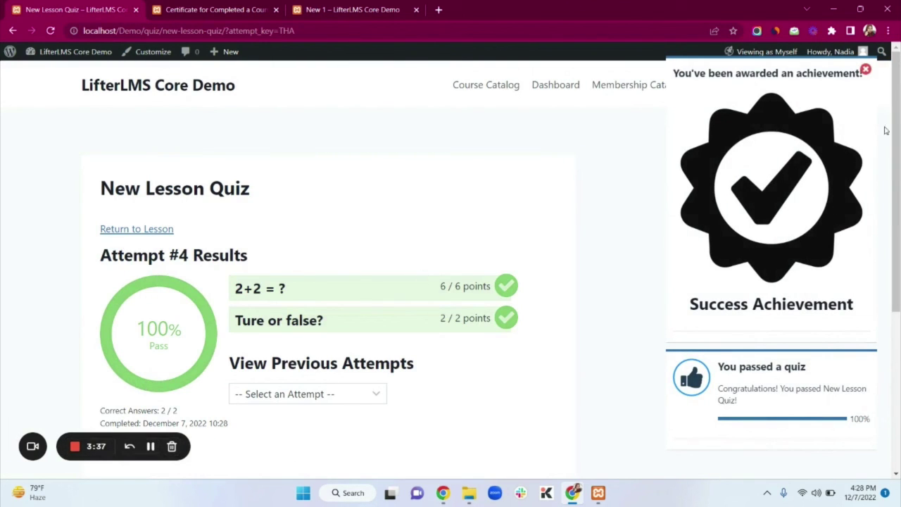